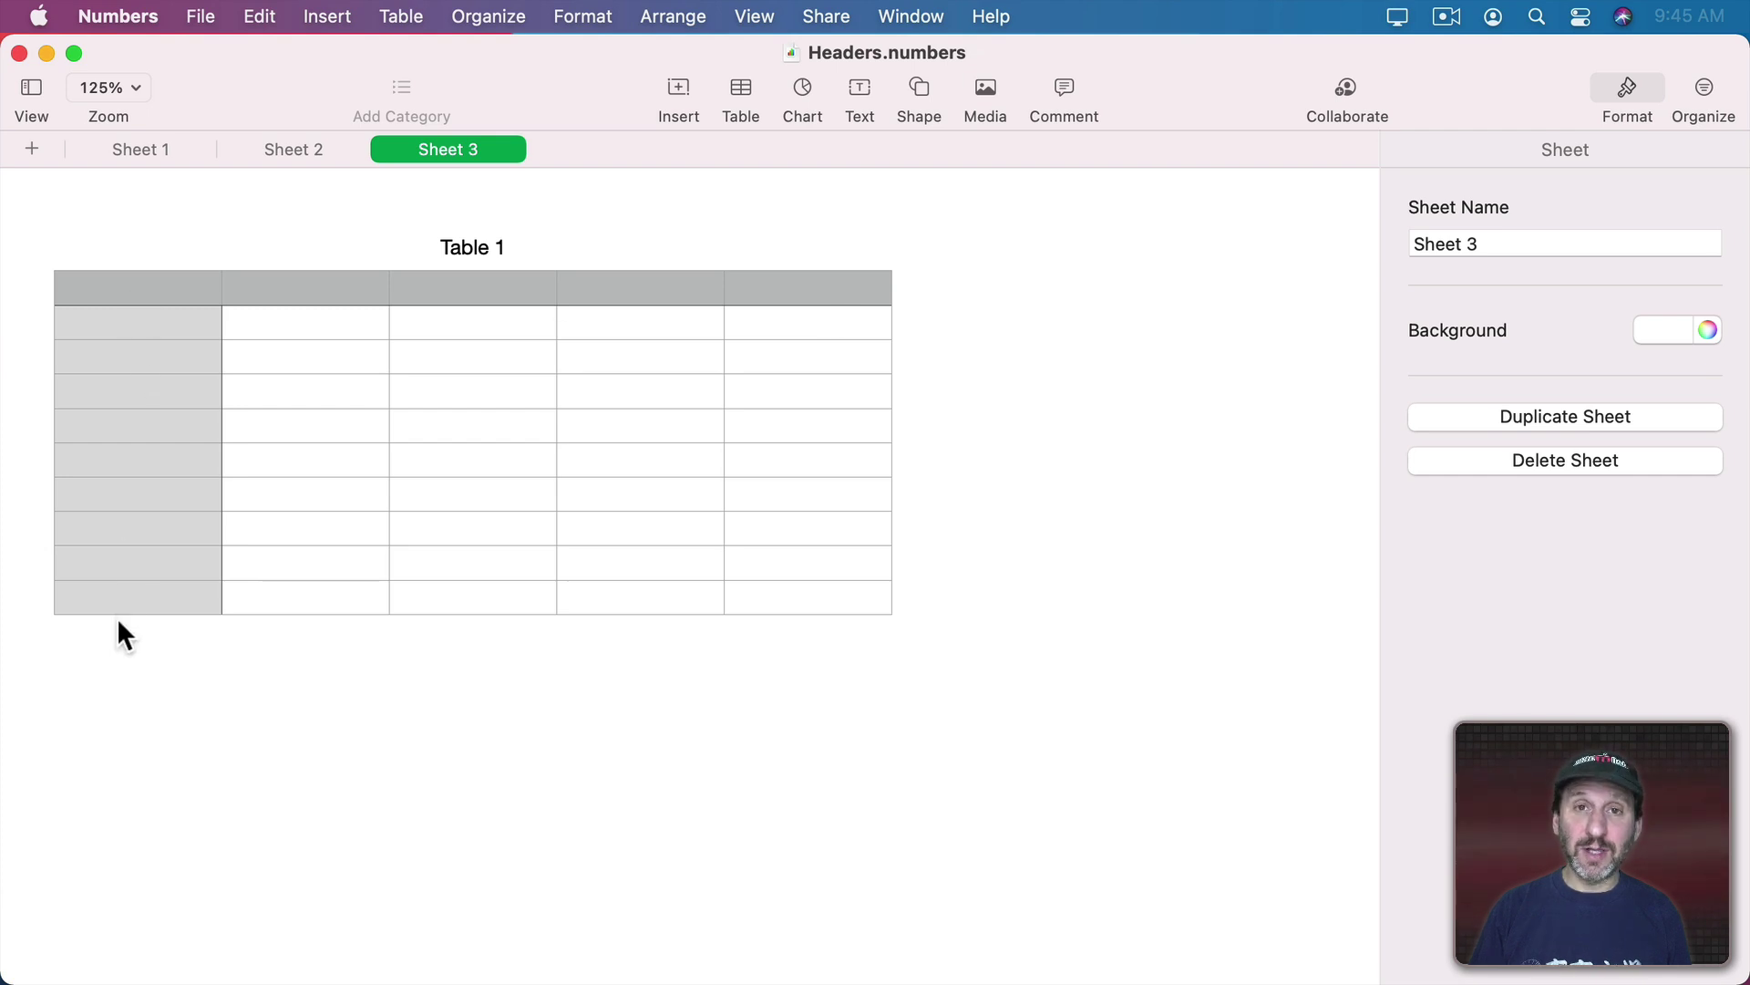
# Select the Class table's header row A1:E1, header column A1:A10, and body cells B2:E10.
pyautogui.click(89, 277)
pyautogui.keyDown('shift'); pyautogui.click(781, 289); pyautogui.keyUp('shift')
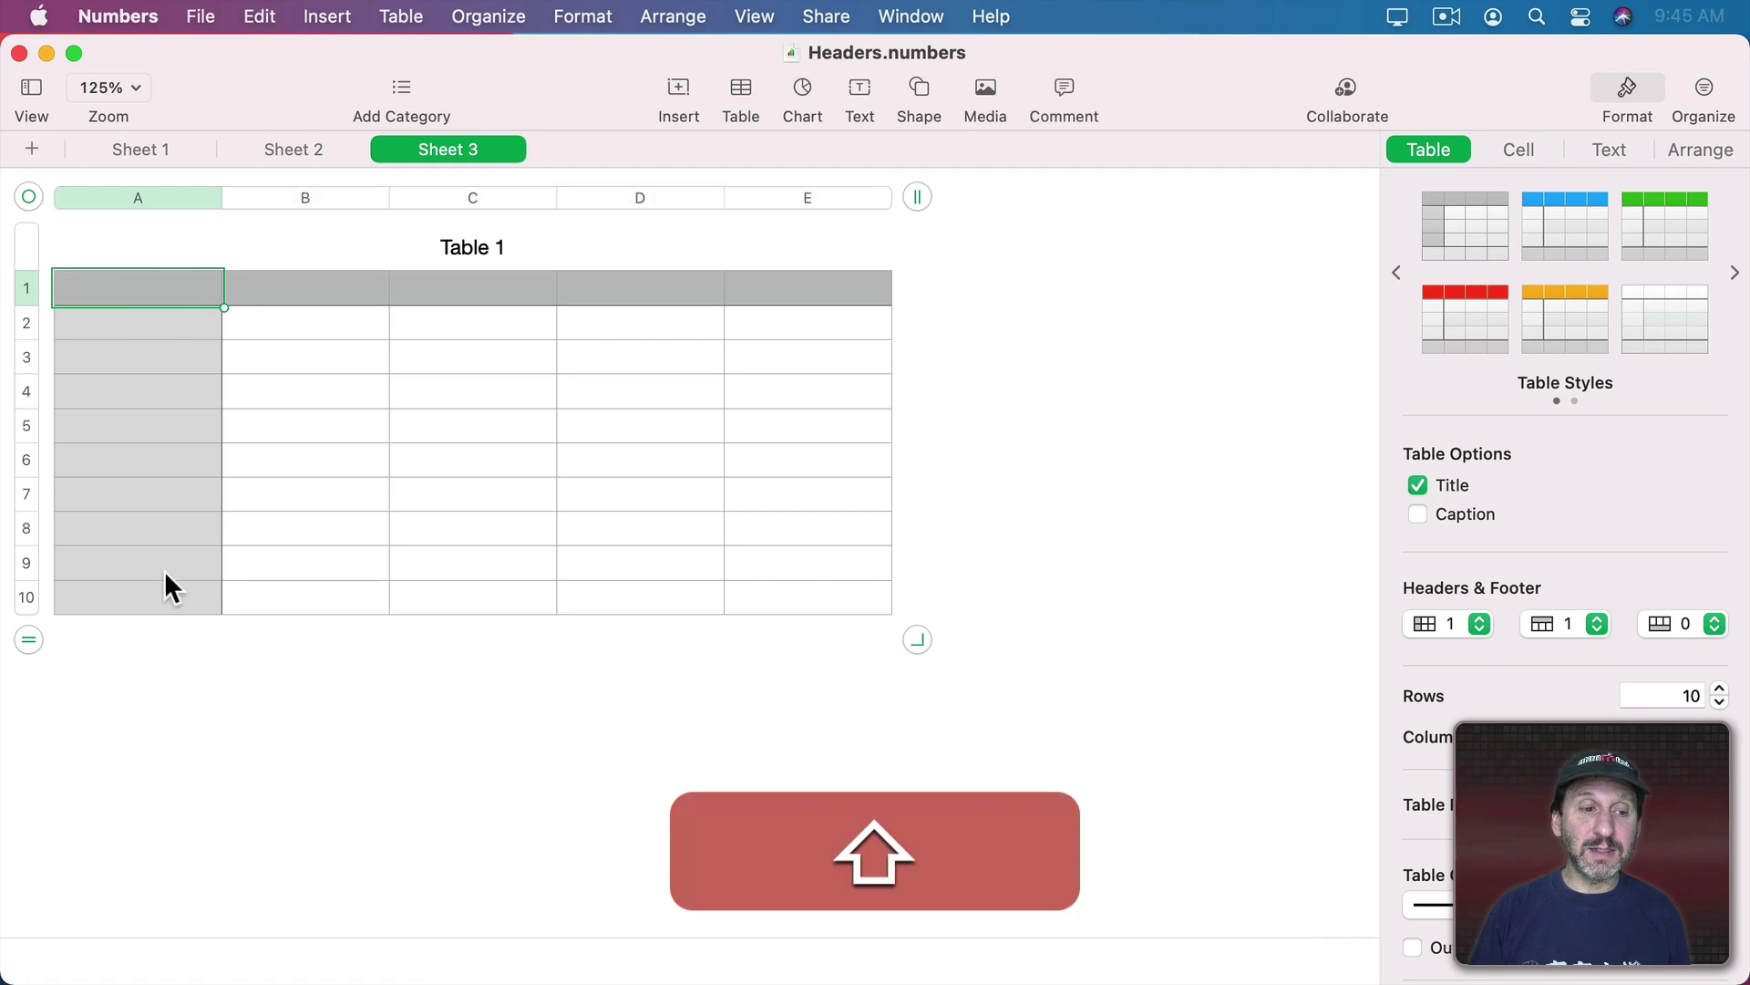
pyautogui.keyDown('shift'); pyautogui.click(157, 599); pyautogui.keyUp('shift')
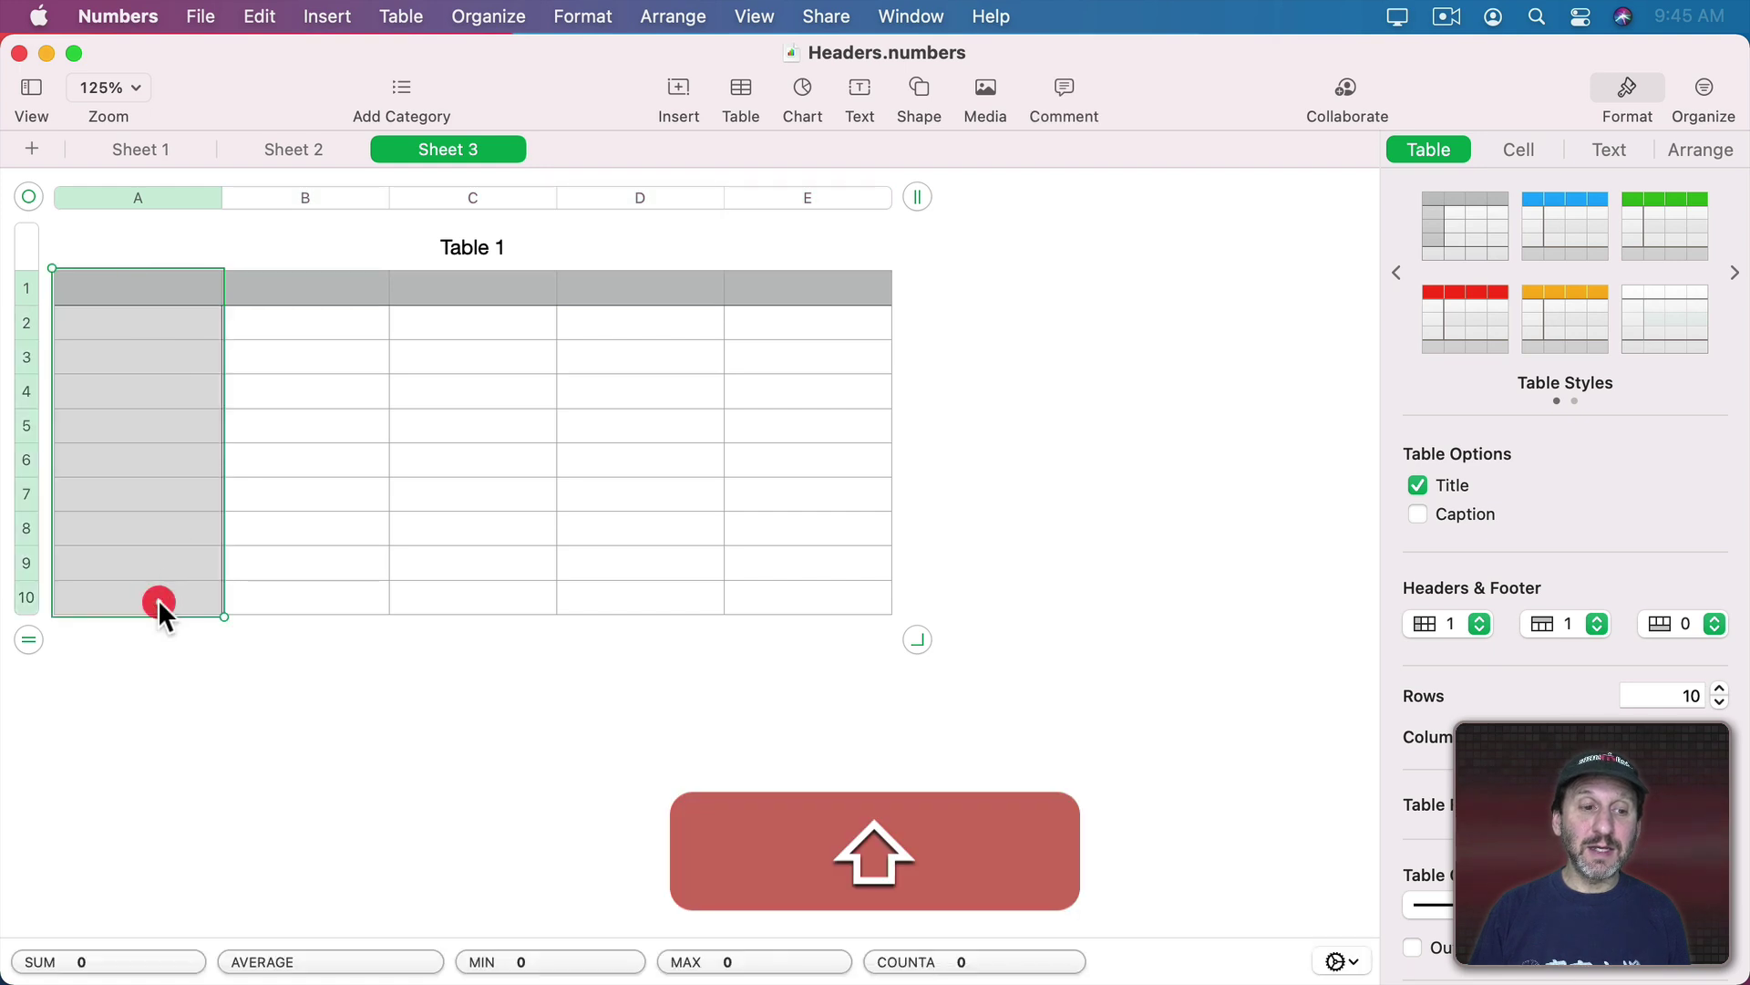
pyautogui.click(286, 318)
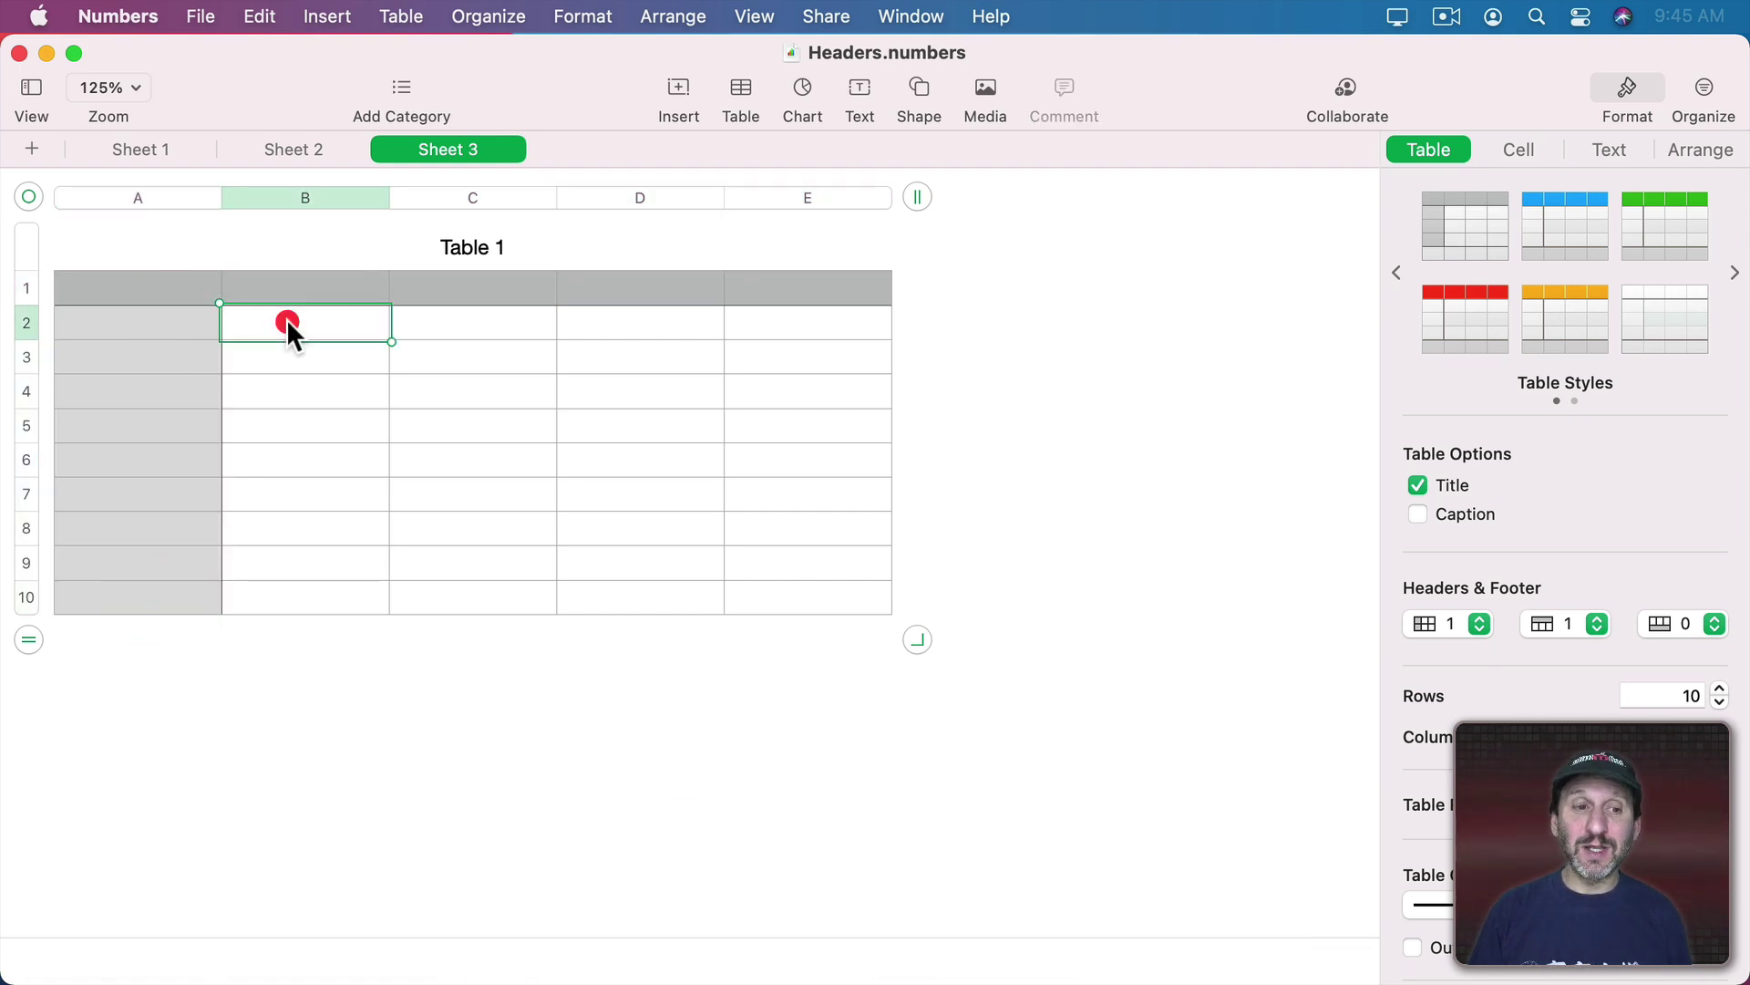
pyautogui.keyDown('shift'); pyautogui.click(816, 603); pyautogui.keyUp('shift')
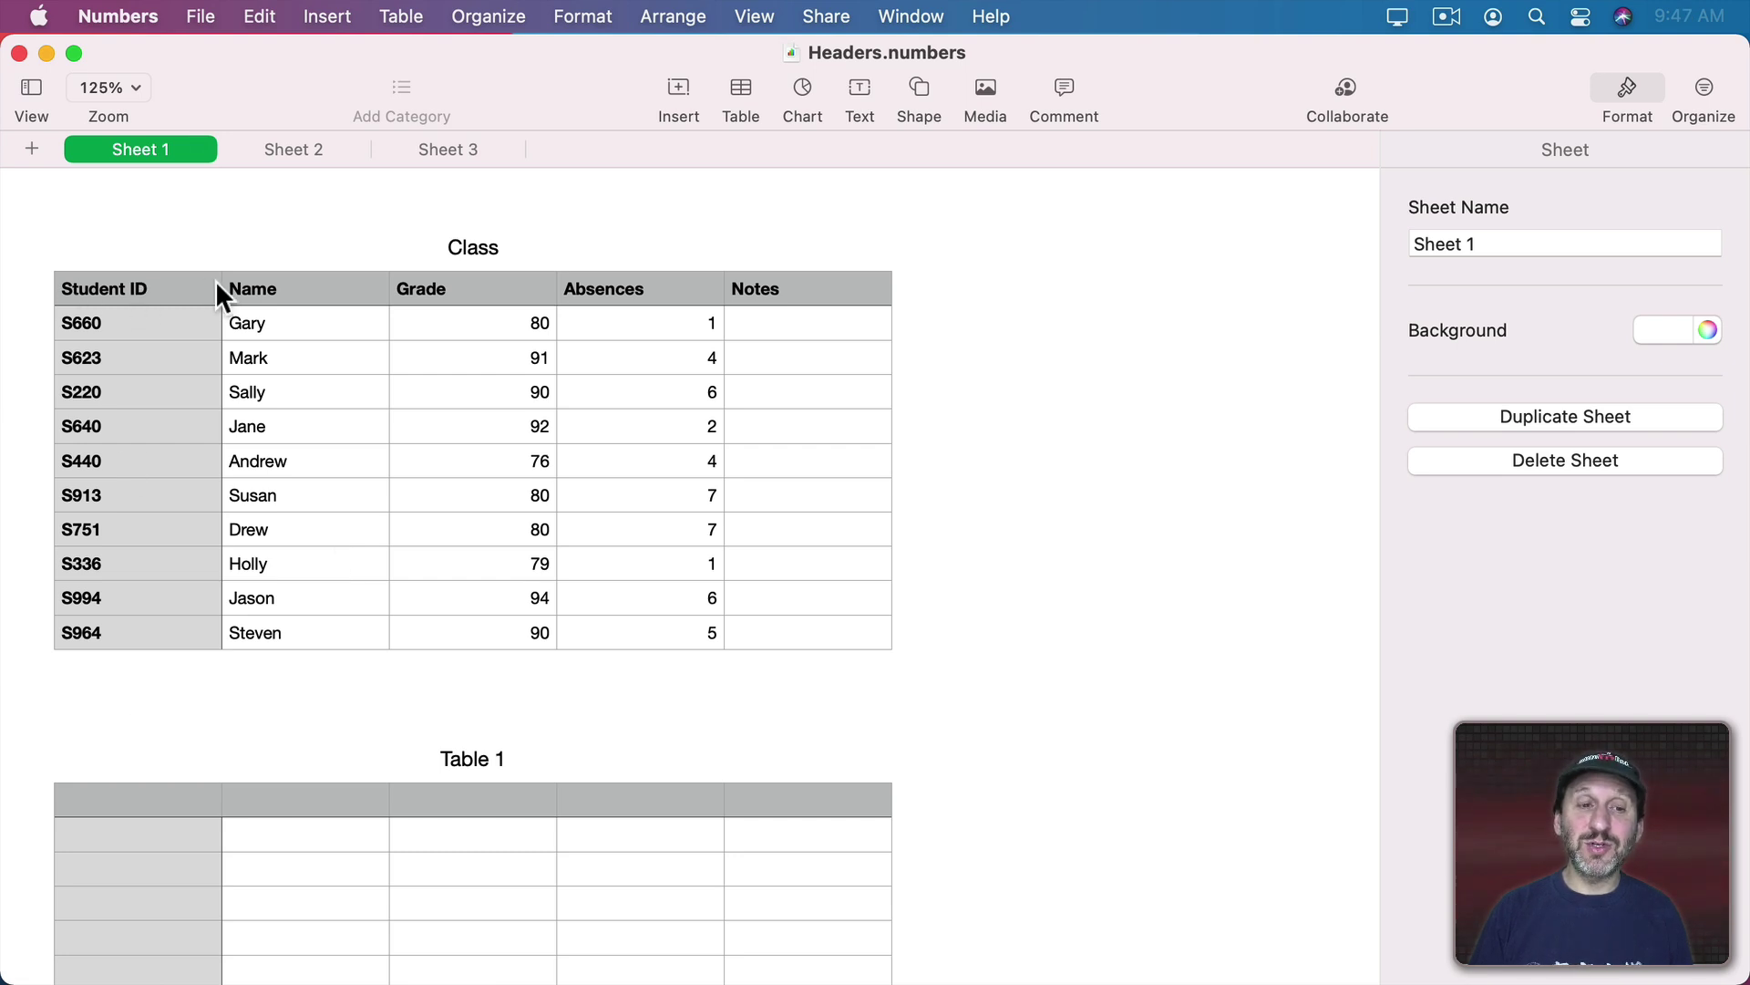
pyautogui.click(155, 333)
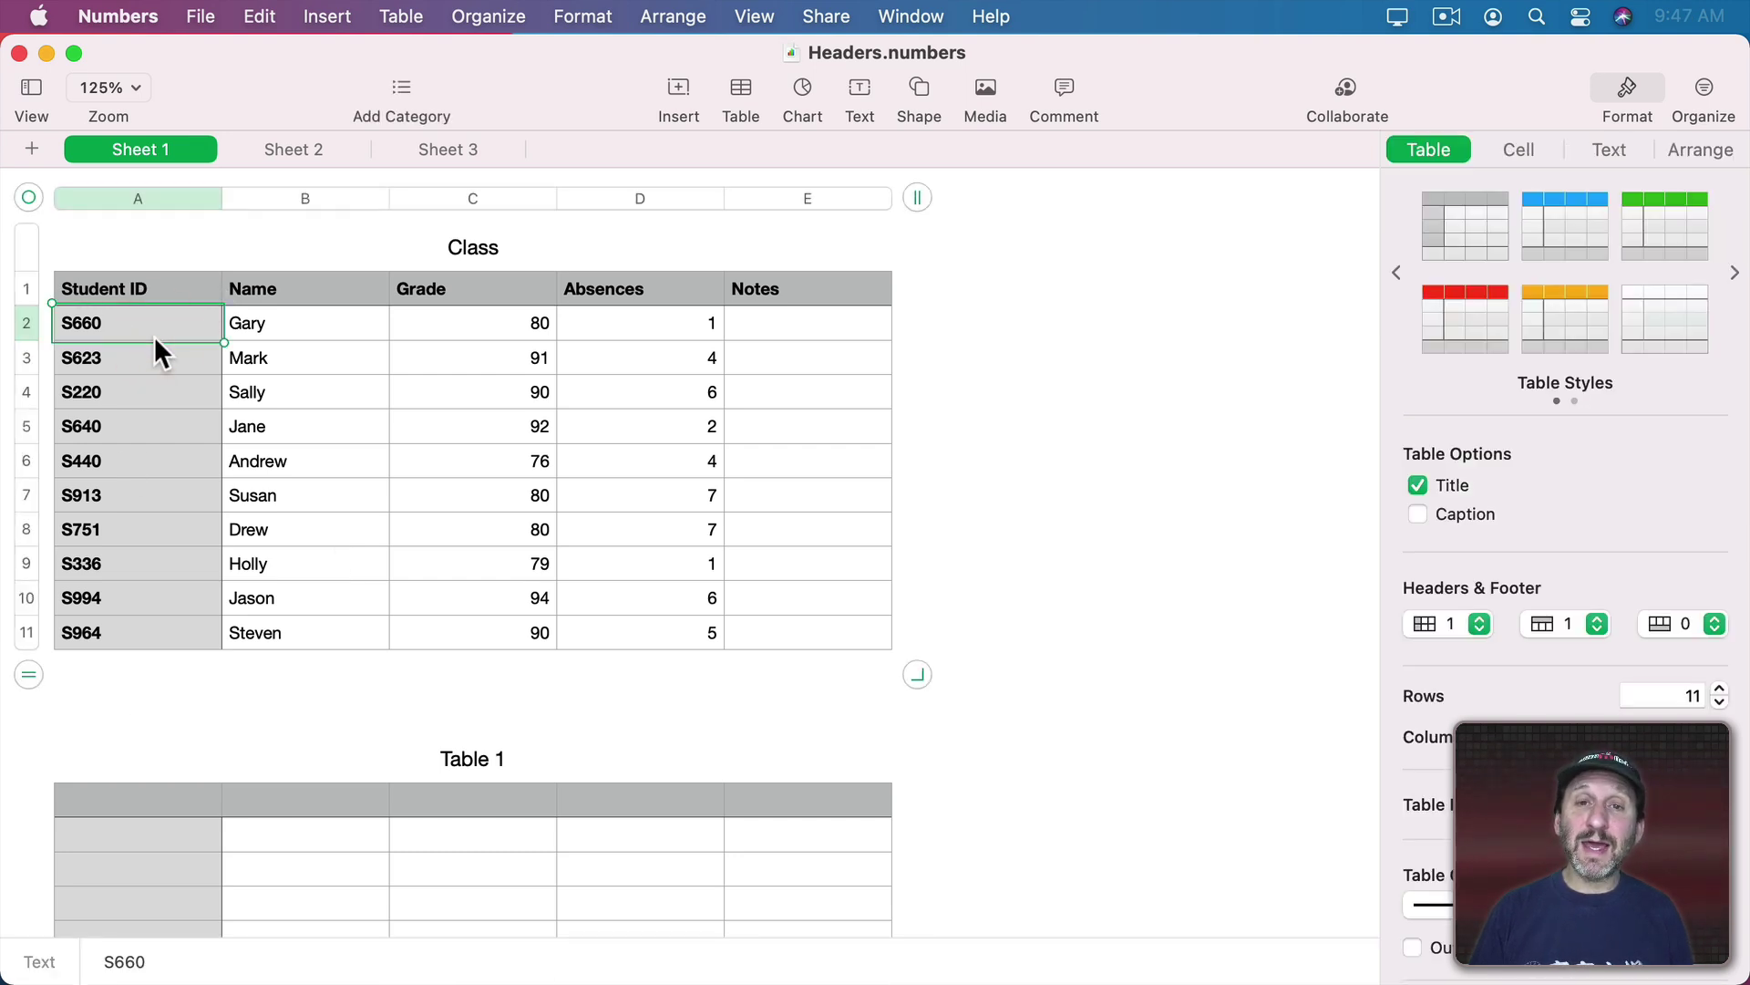
pyautogui.click(147, 353)
pyautogui.click(144, 393)
pyautogui.click(178, 333)
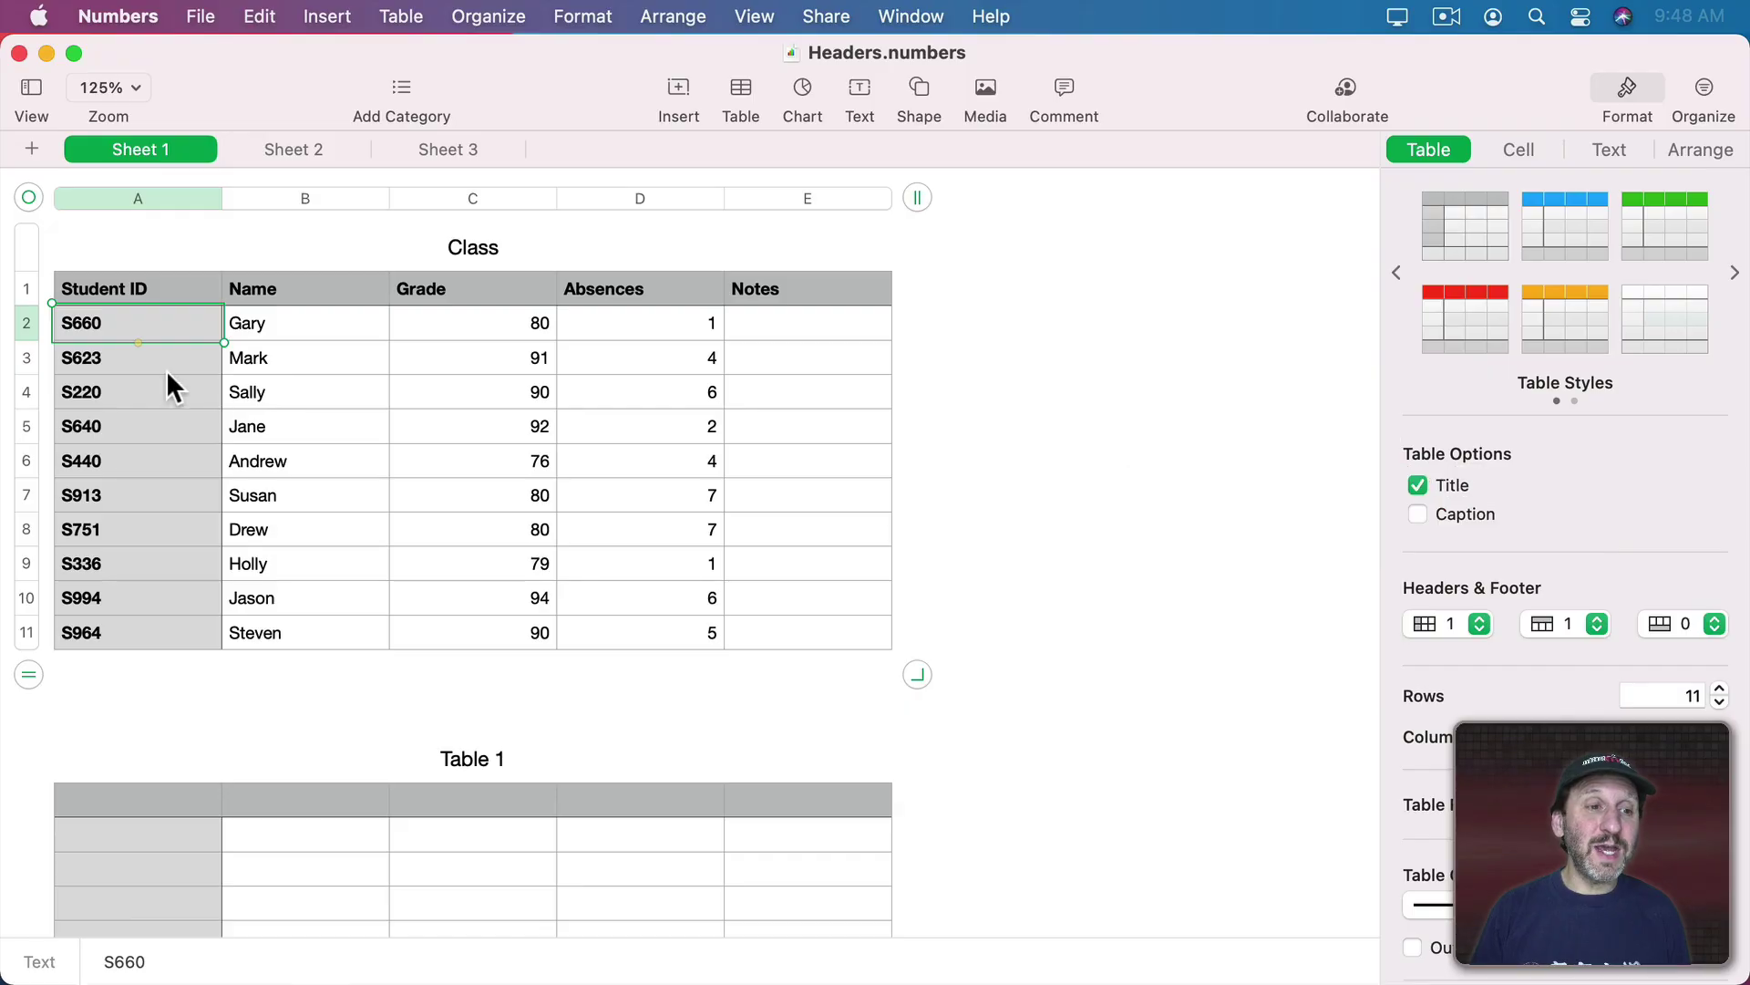
pyautogui.click(204, 672)
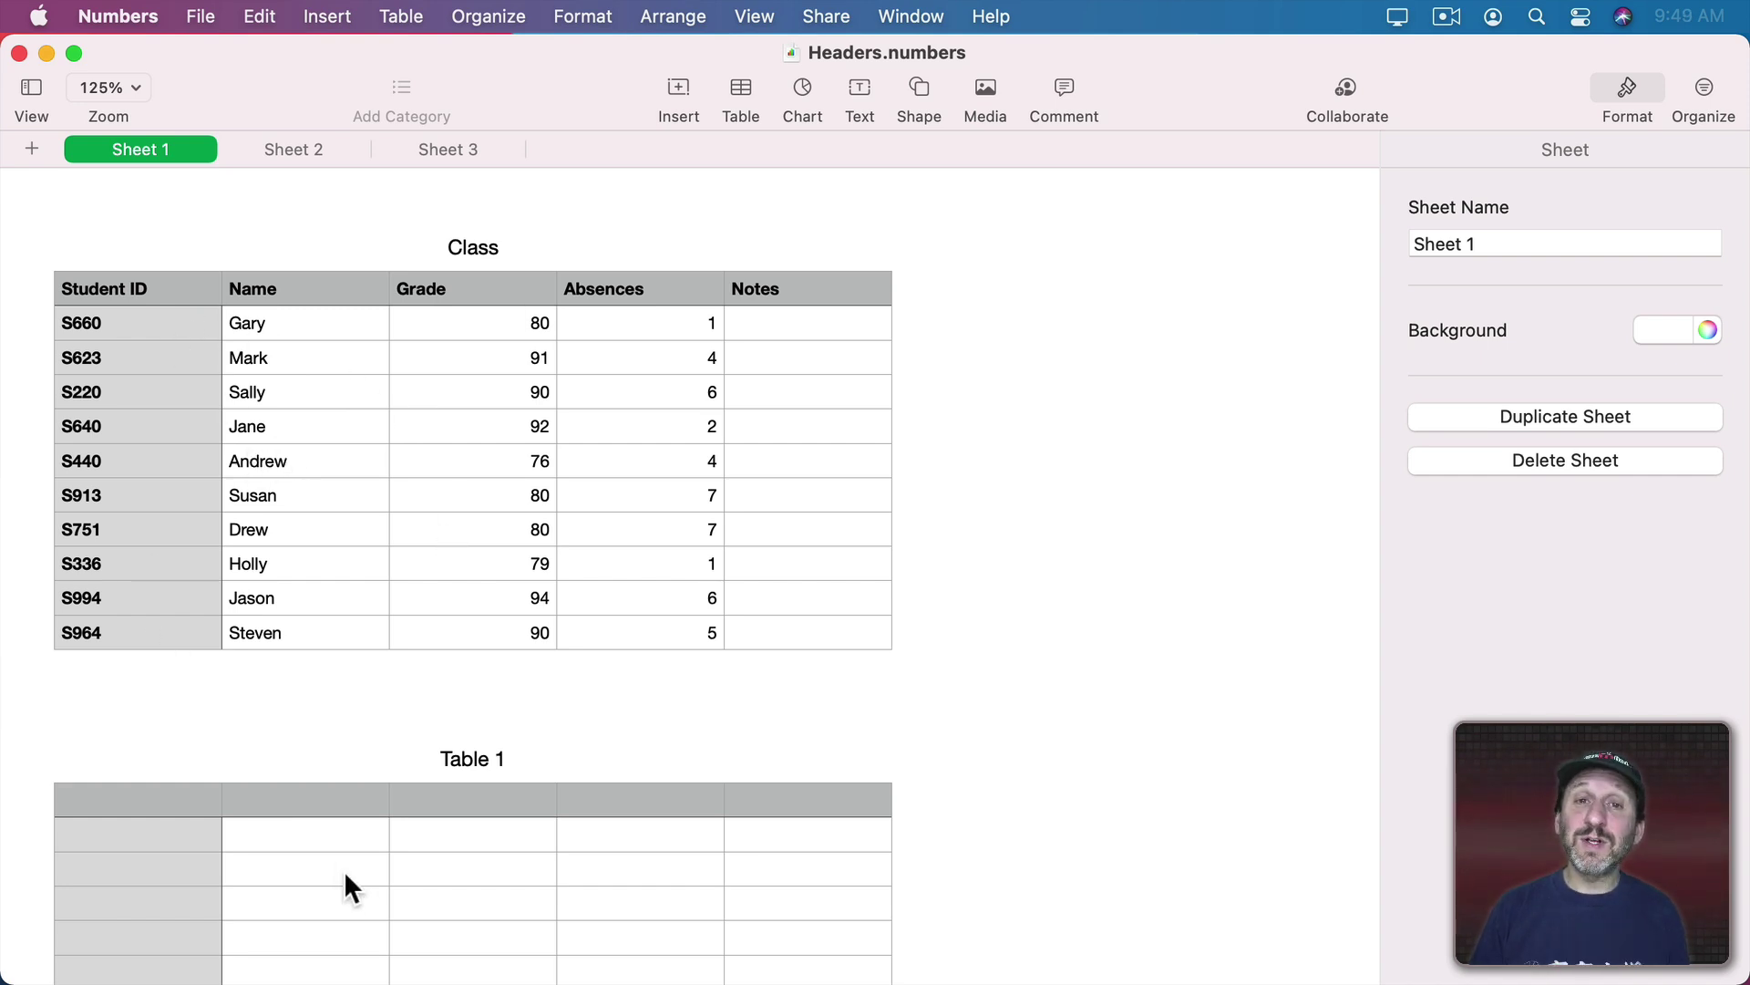
# Start a formula in Table 1 cell B2 that references student S640's Grade (92) in the Class table.
pyautogui.click(324, 837)
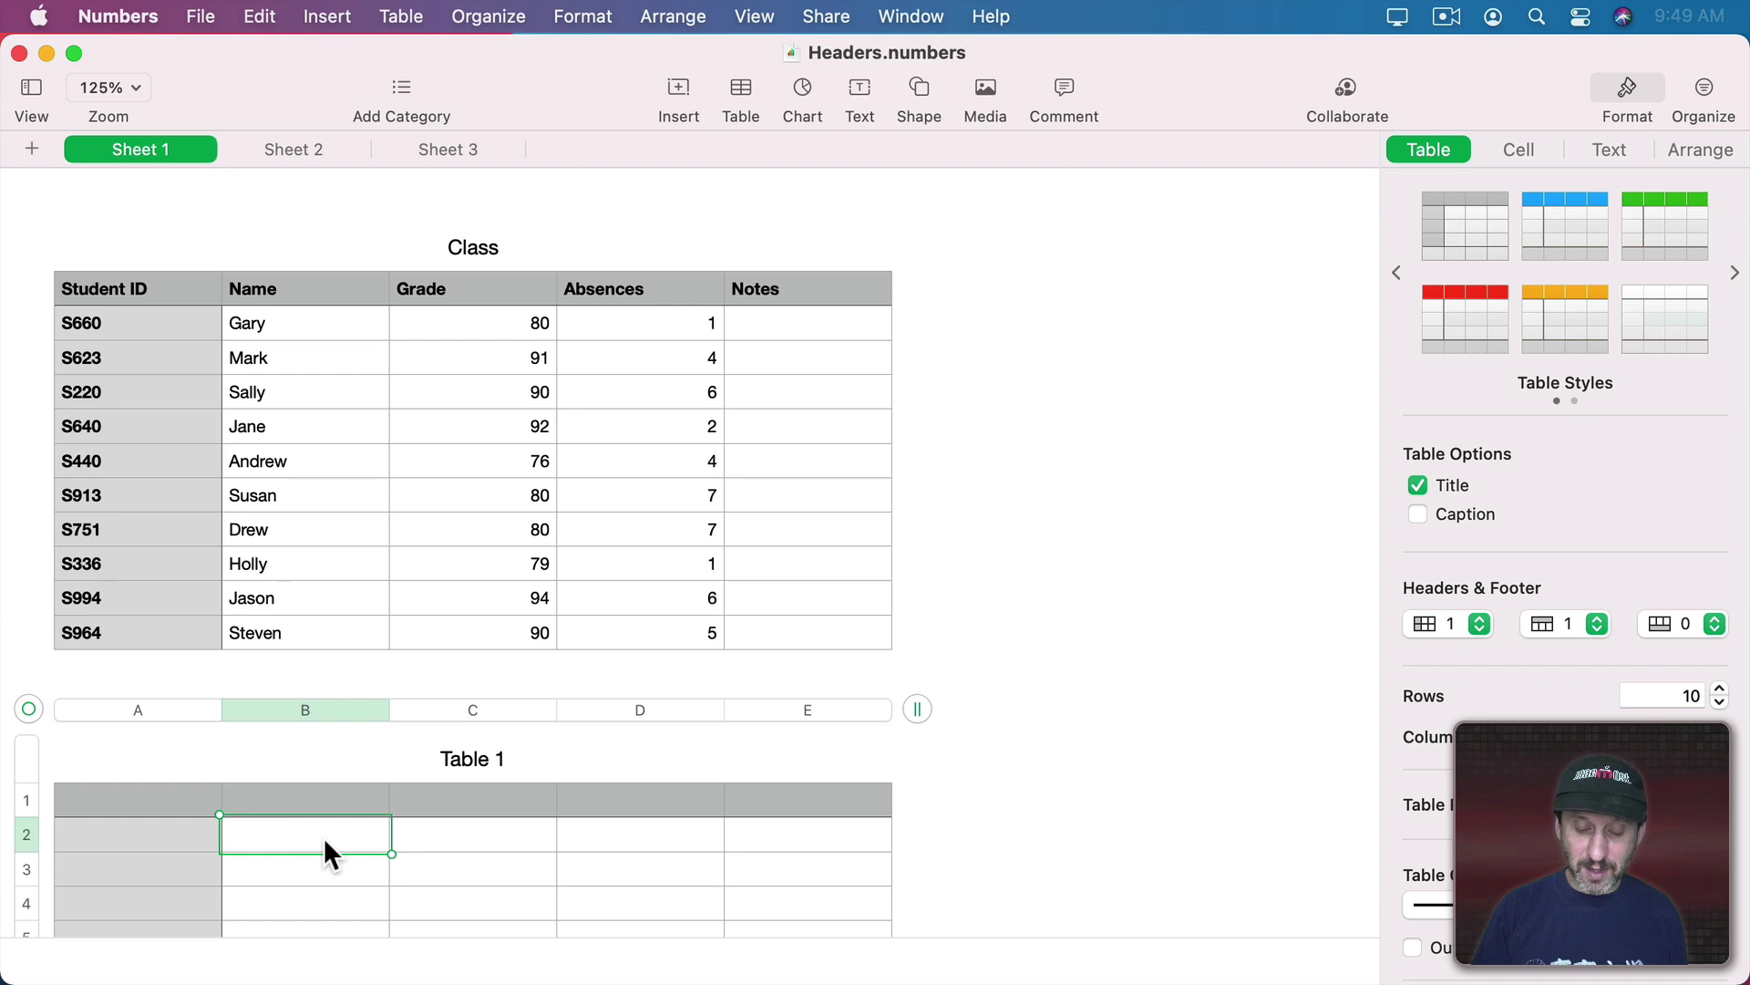
pyautogui.write('=')
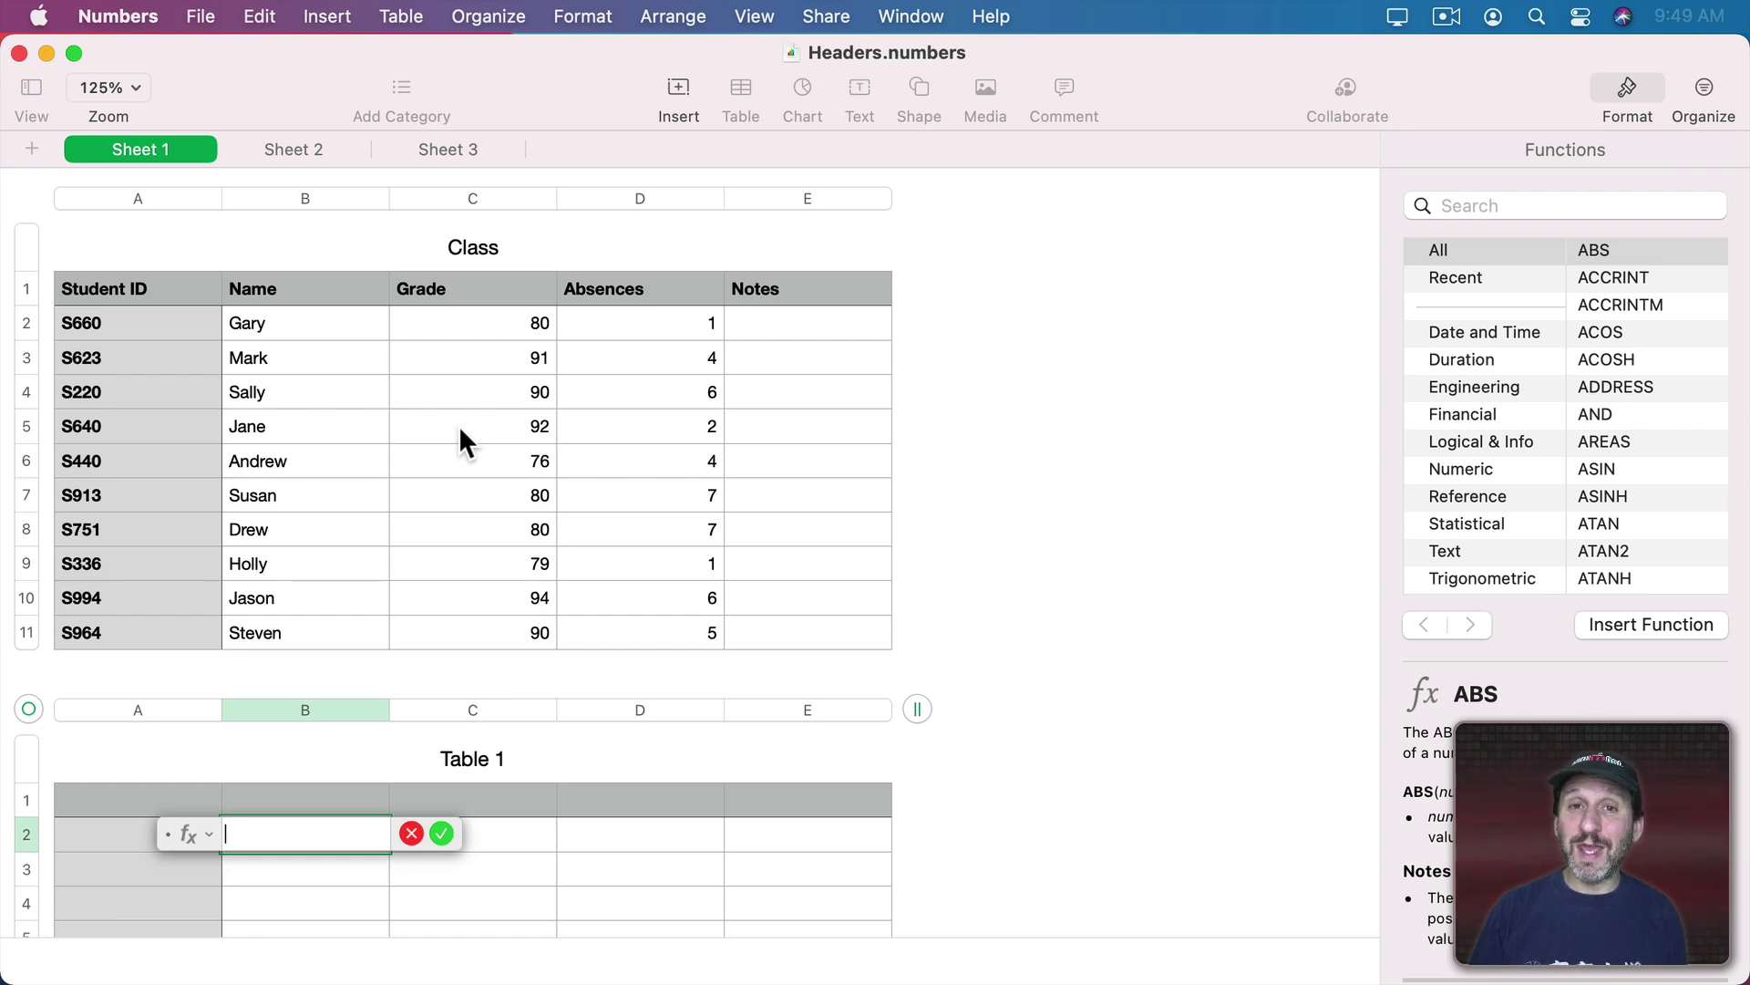
pyautogui.click(458, 426)
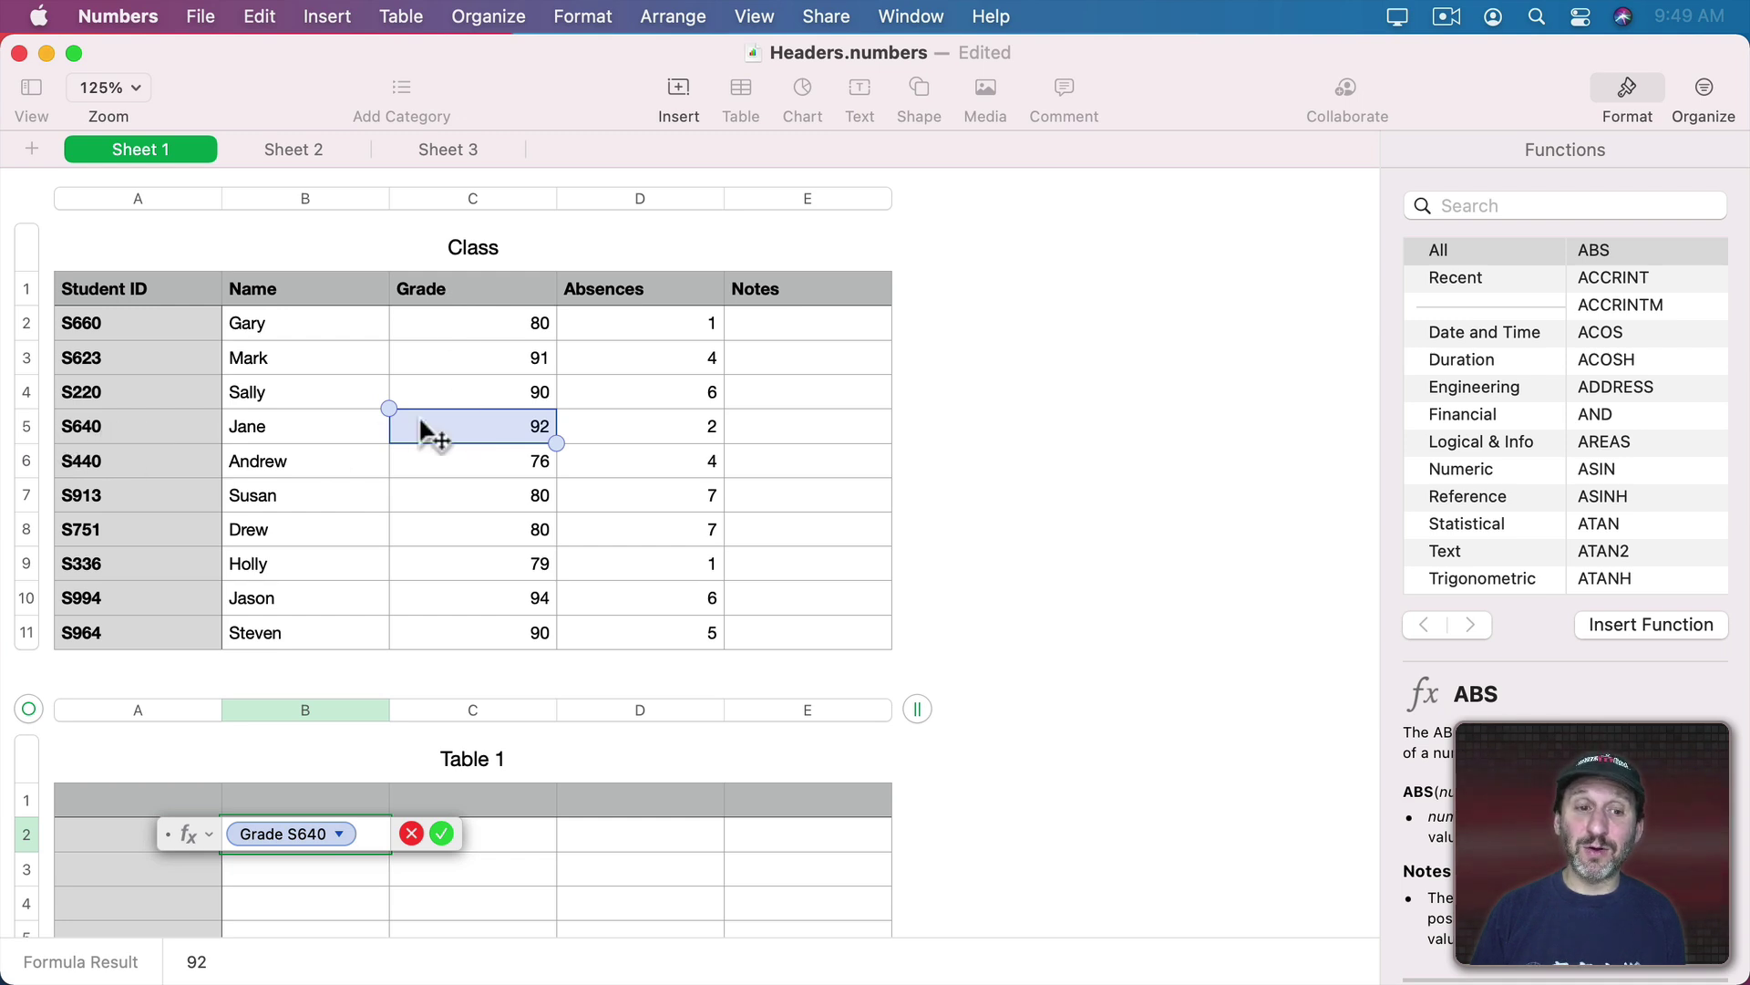
# Replace the grade reference with a typed Class::C5 cell reference.
pyautogui.press('BackSpace')
pyautogui.scroll(-1, 418, 415)
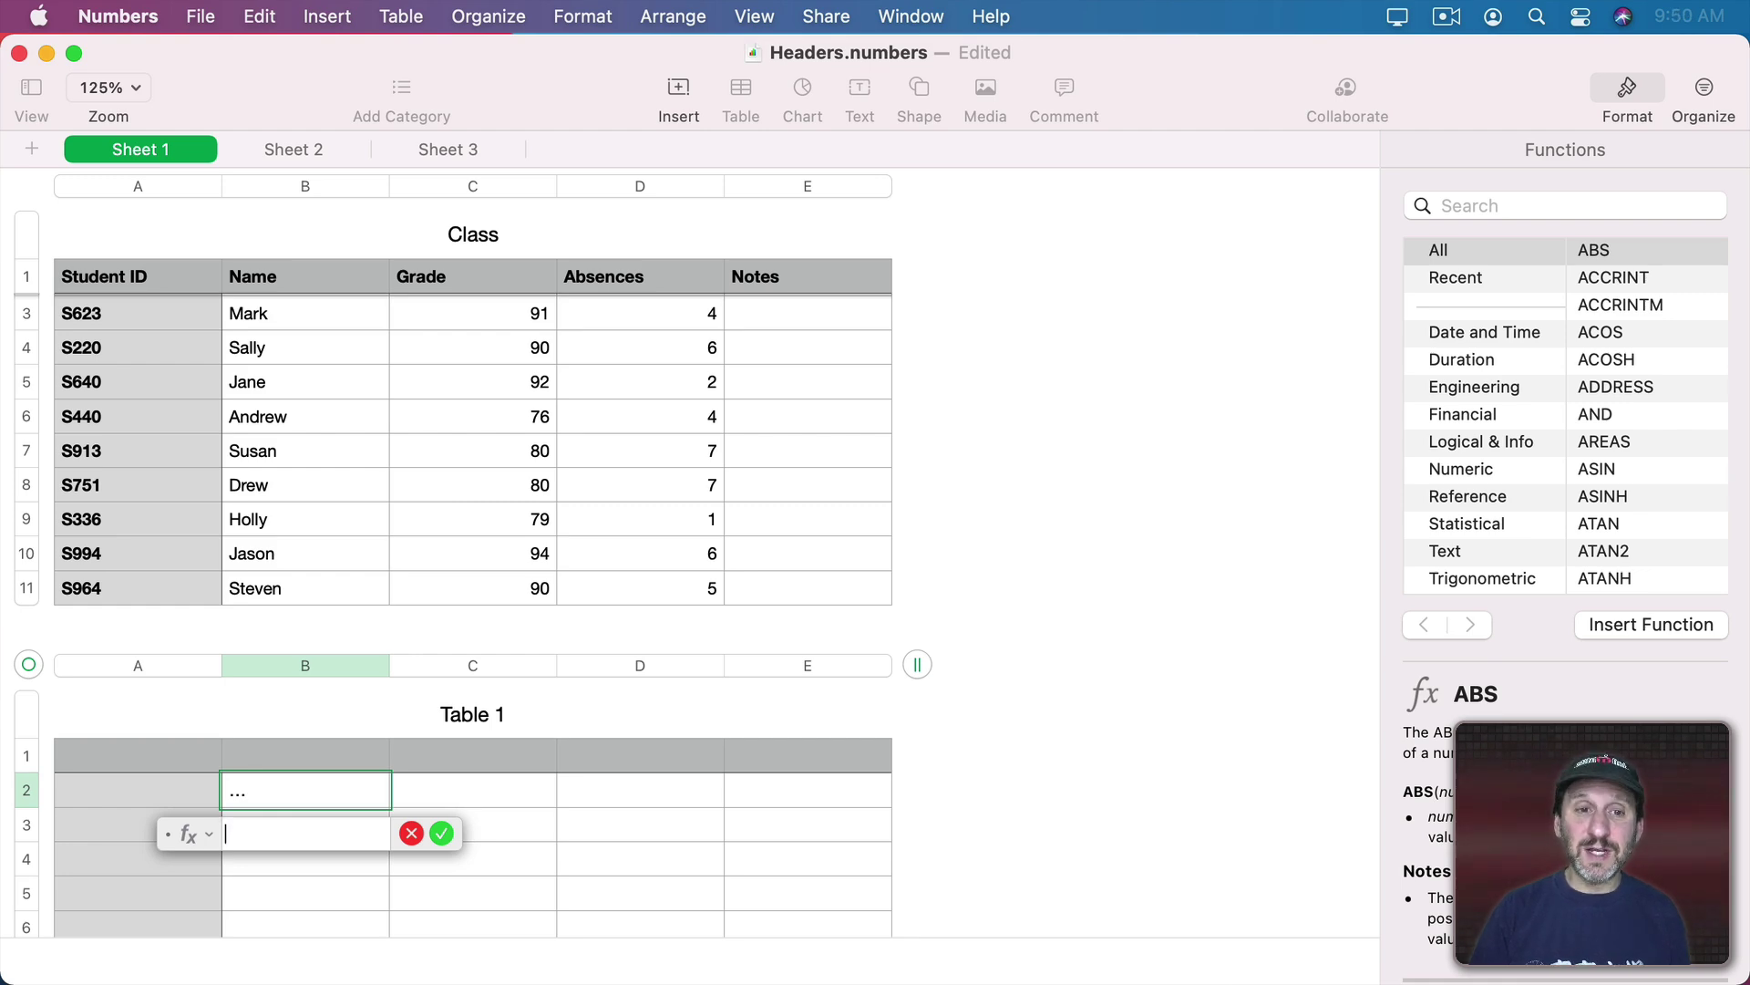
pyautogui.write('Class')
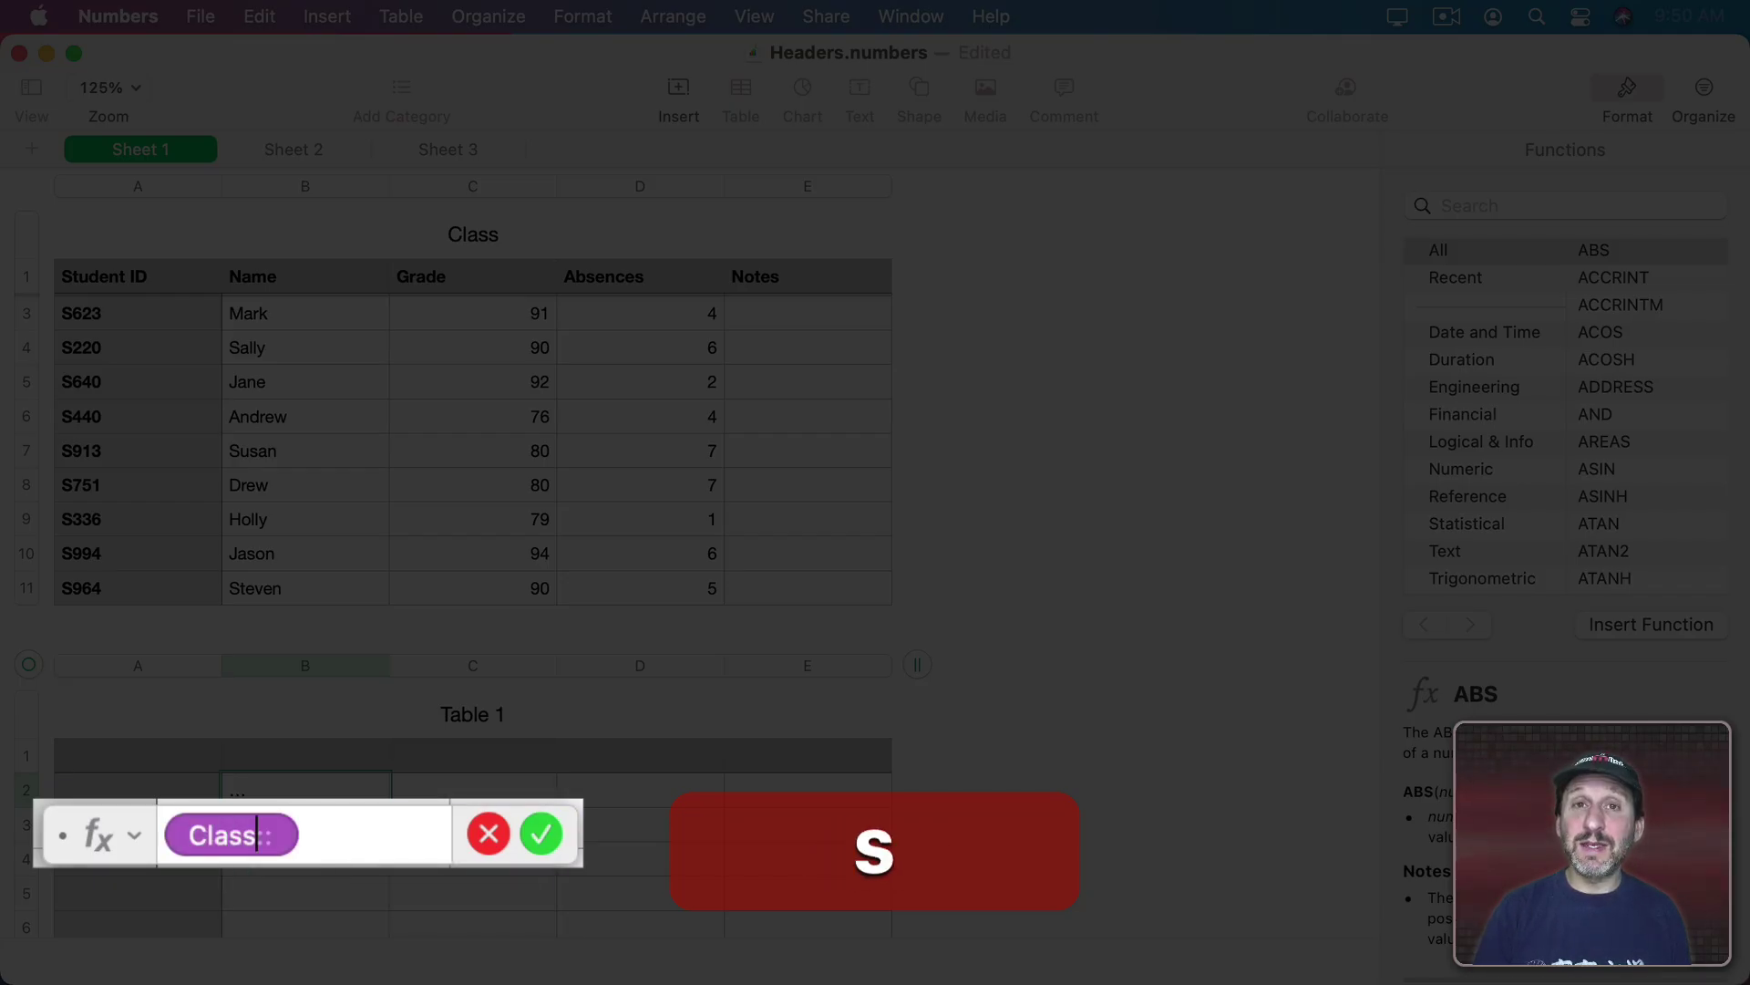
pyautogui.write(':')
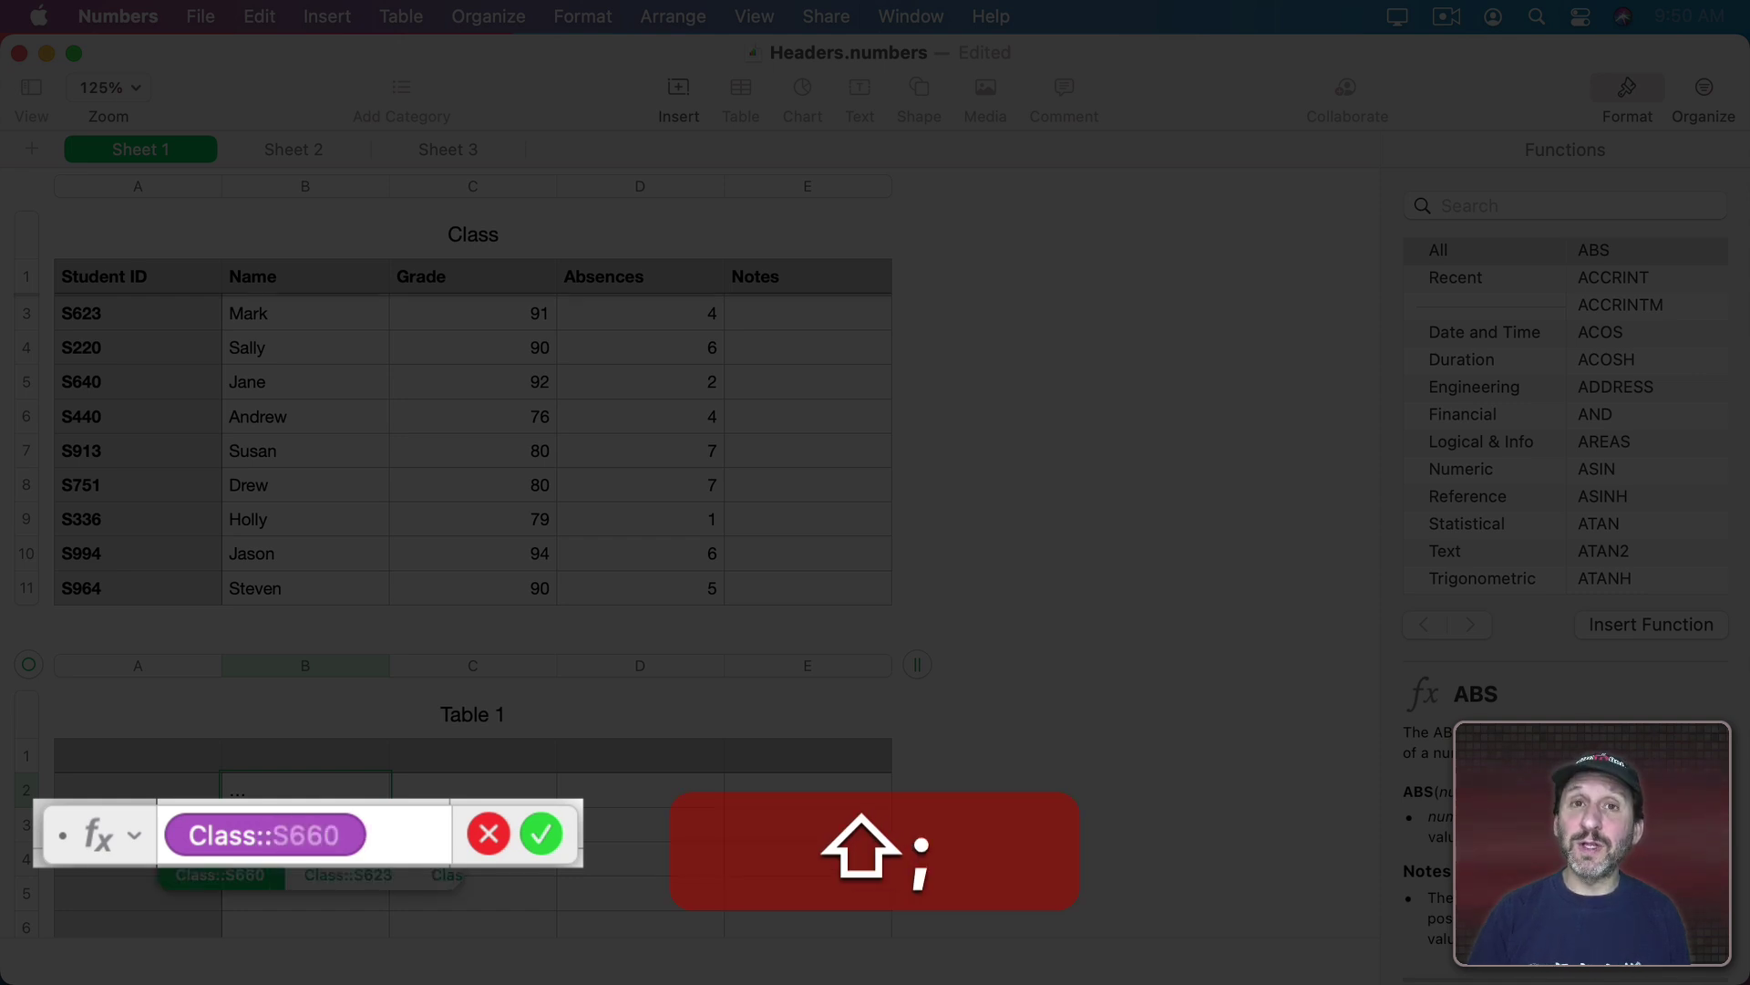
pyautogui.write('C5')
pyautogui.press('Return')
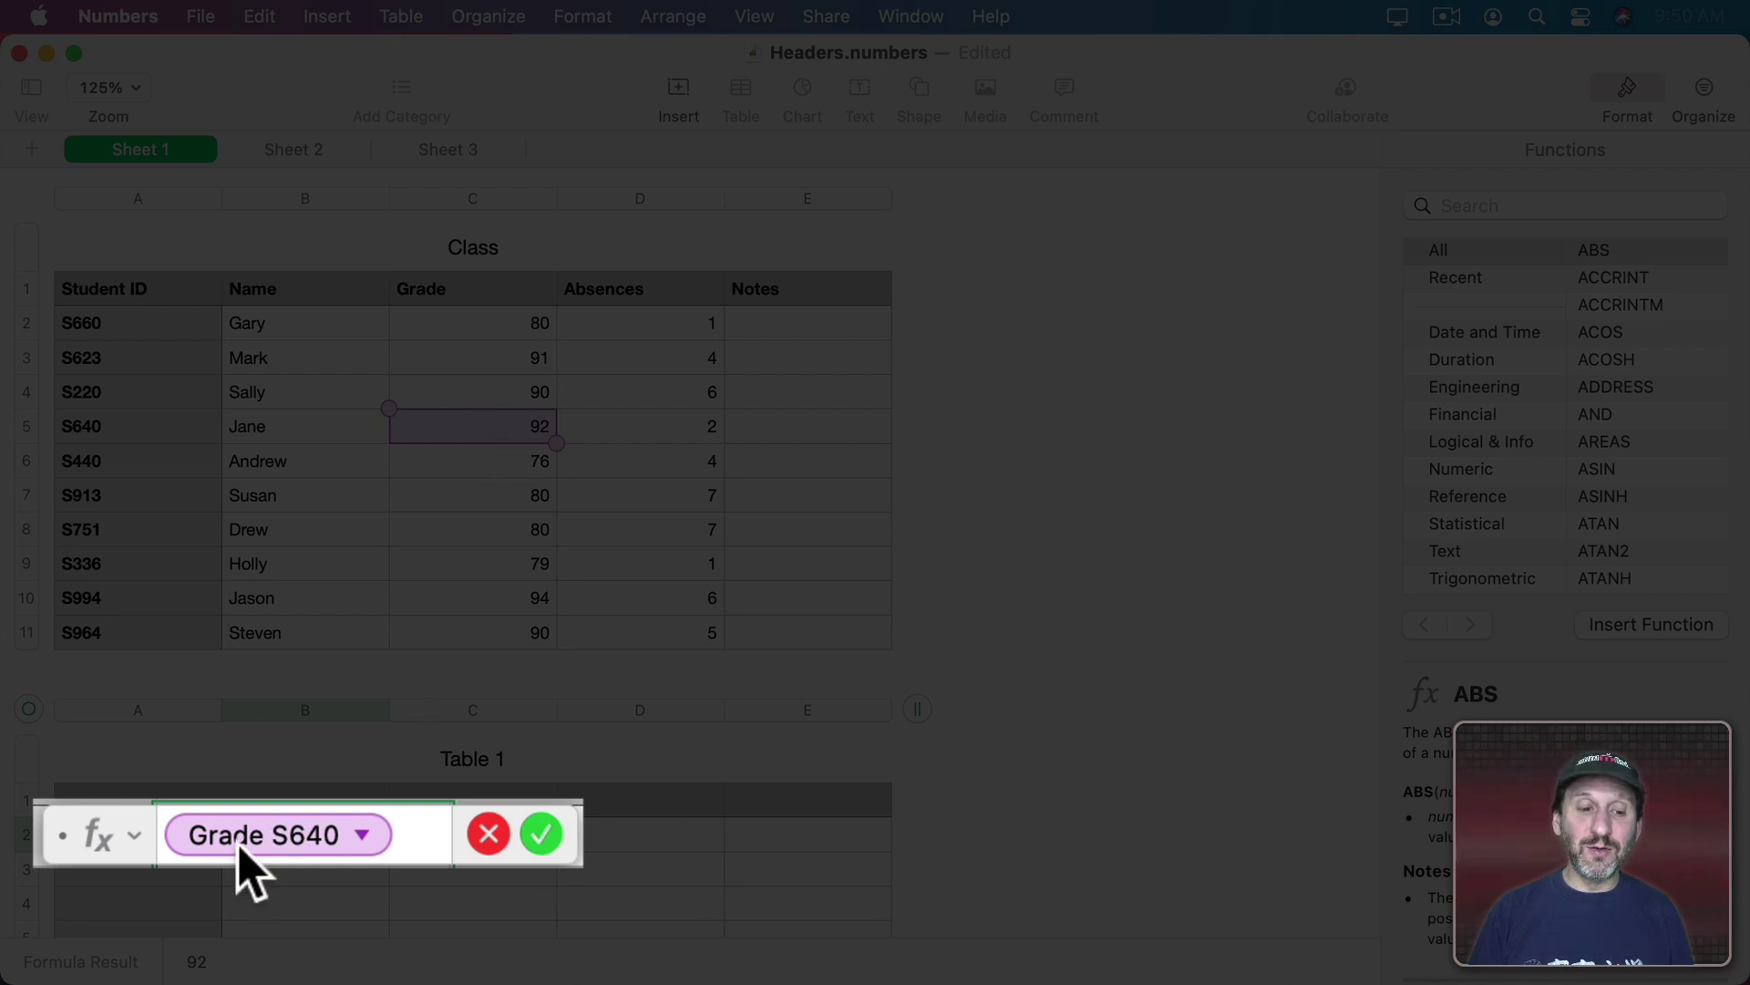
# Swap that for the name-based reference Class::Grade S640.
pyautogui.press('BackSpace')
pyautogui.press('BackSpace')
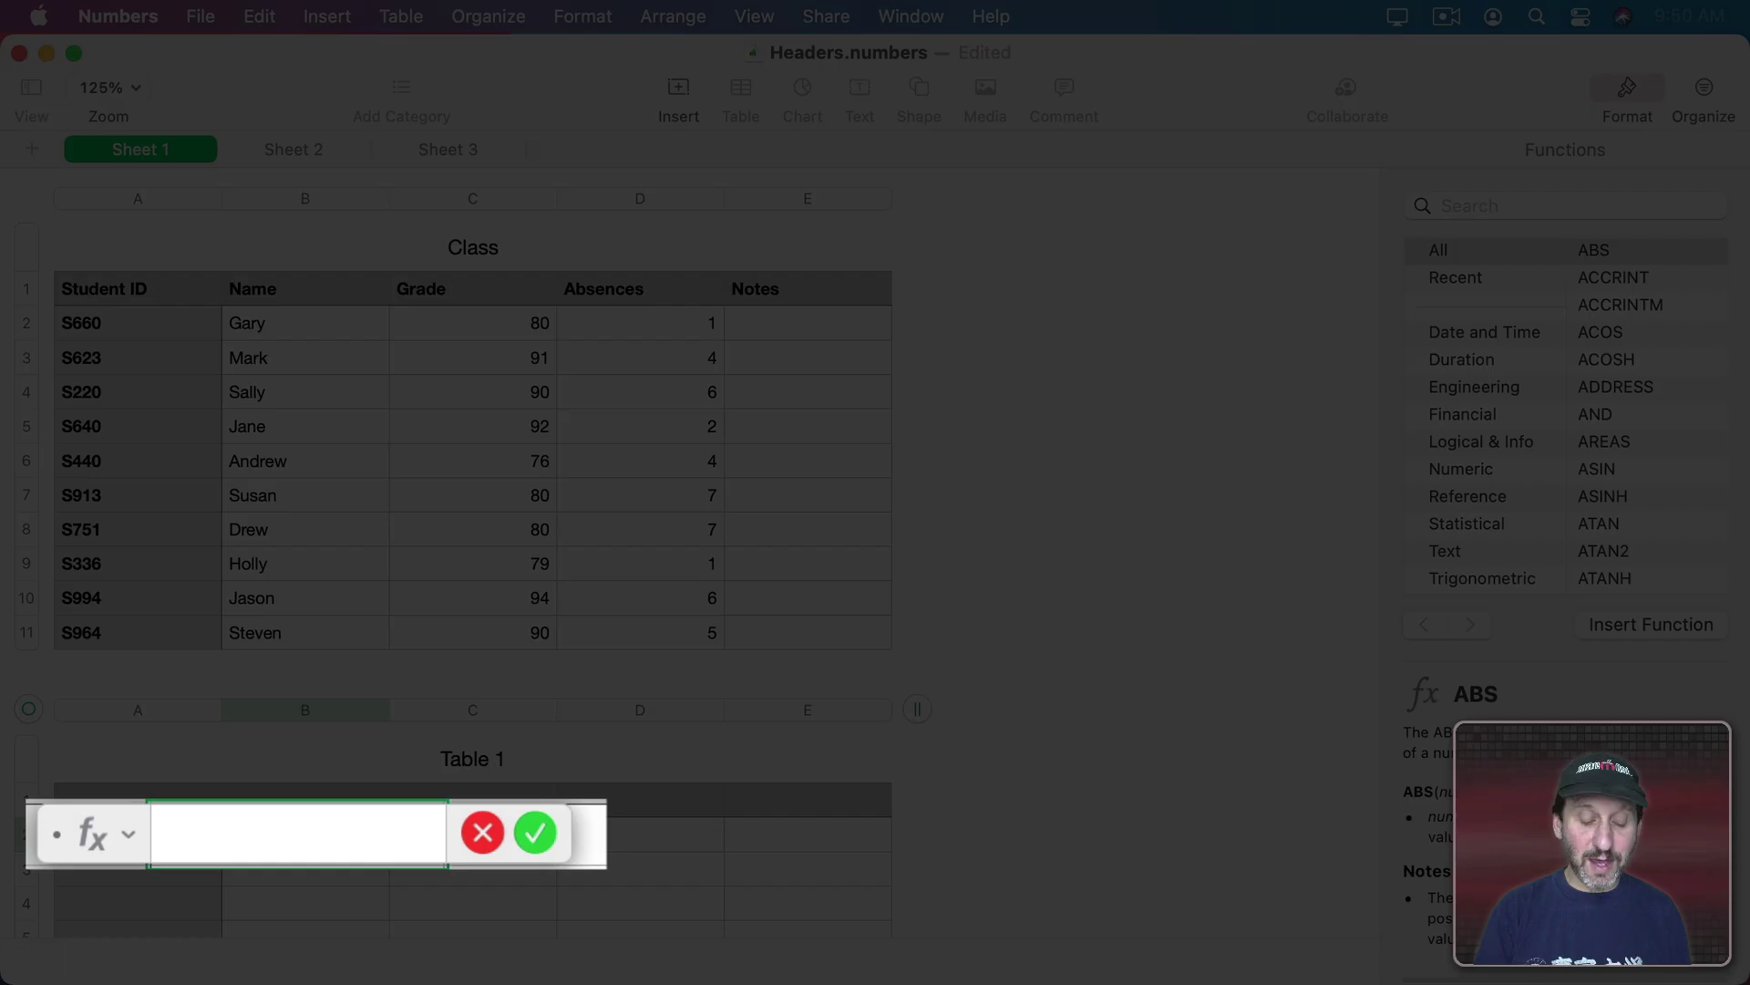
pyautogui.write('Grade')
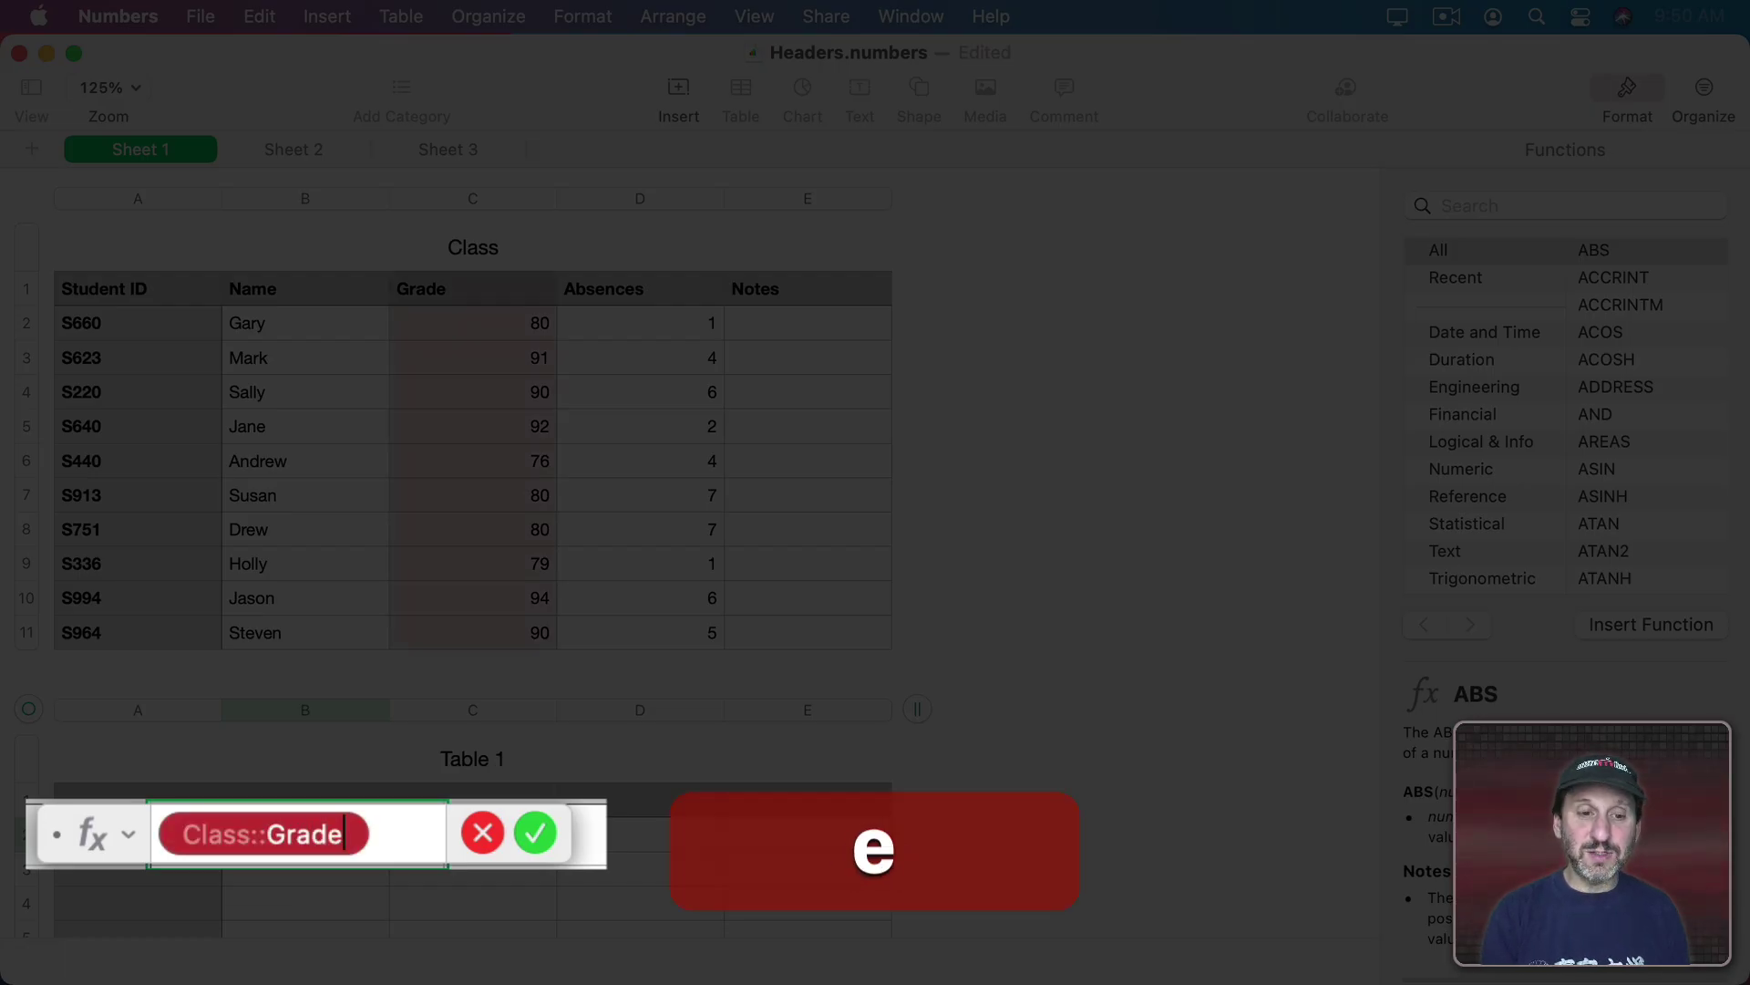
pyautogui.write(' S640')
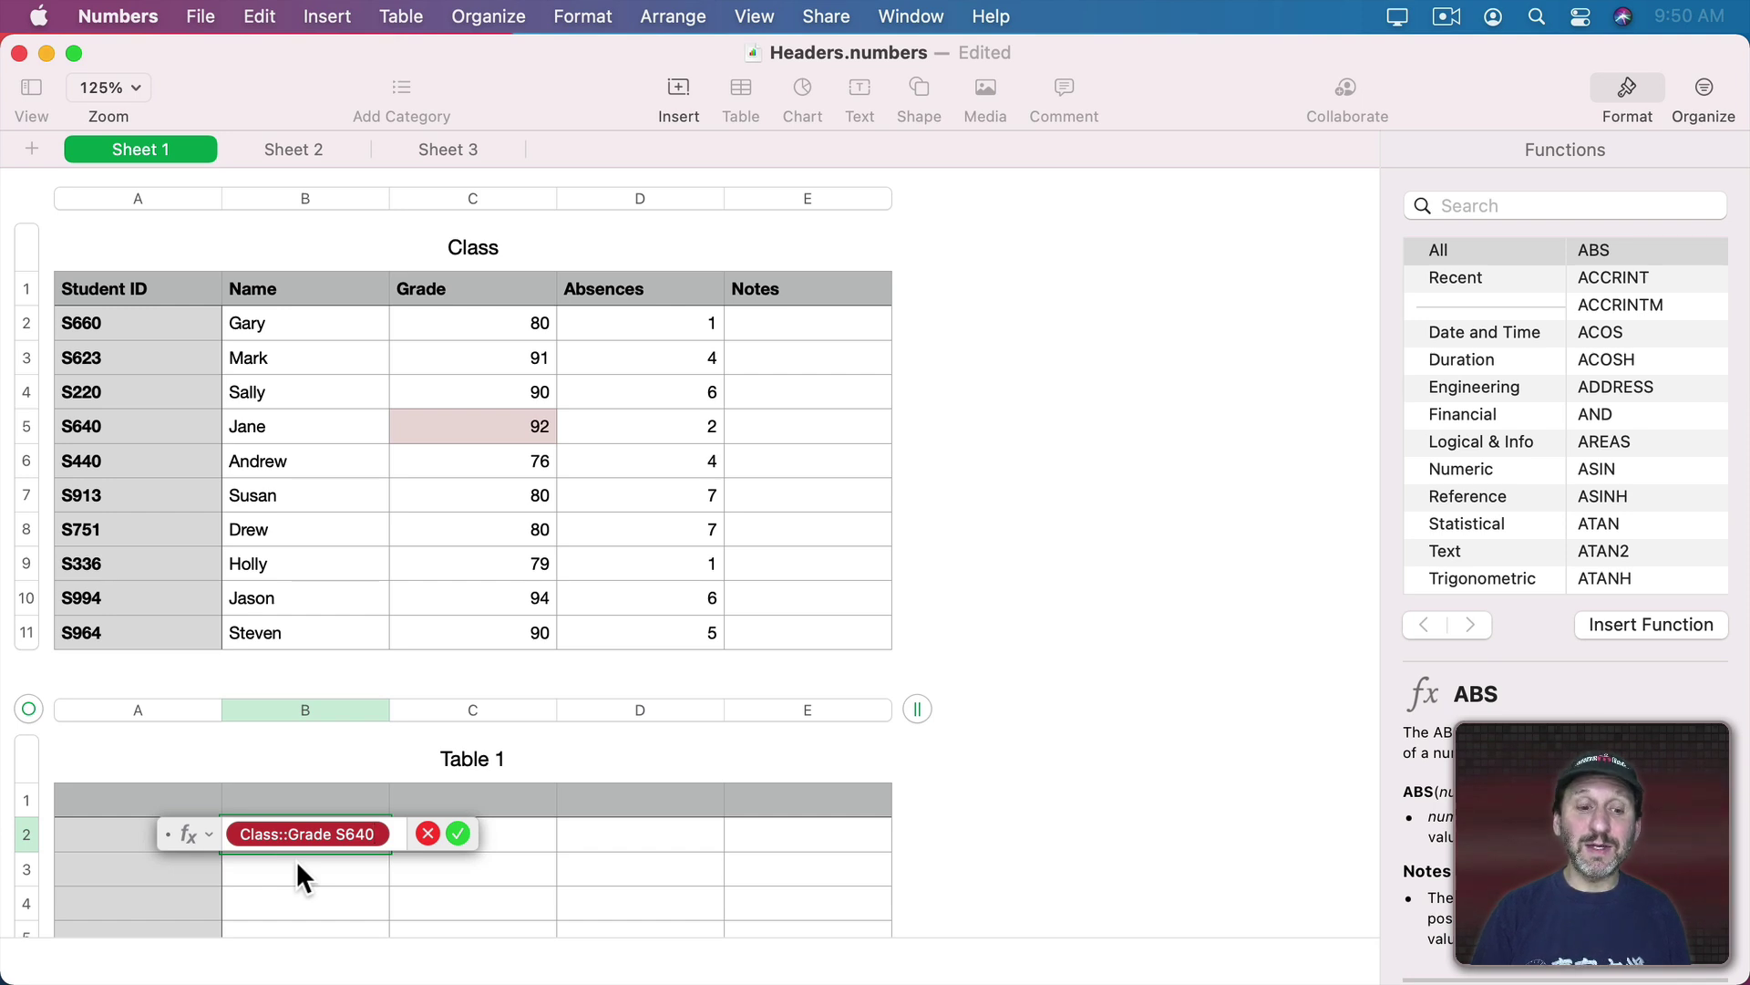
pyautogui.press('Return')
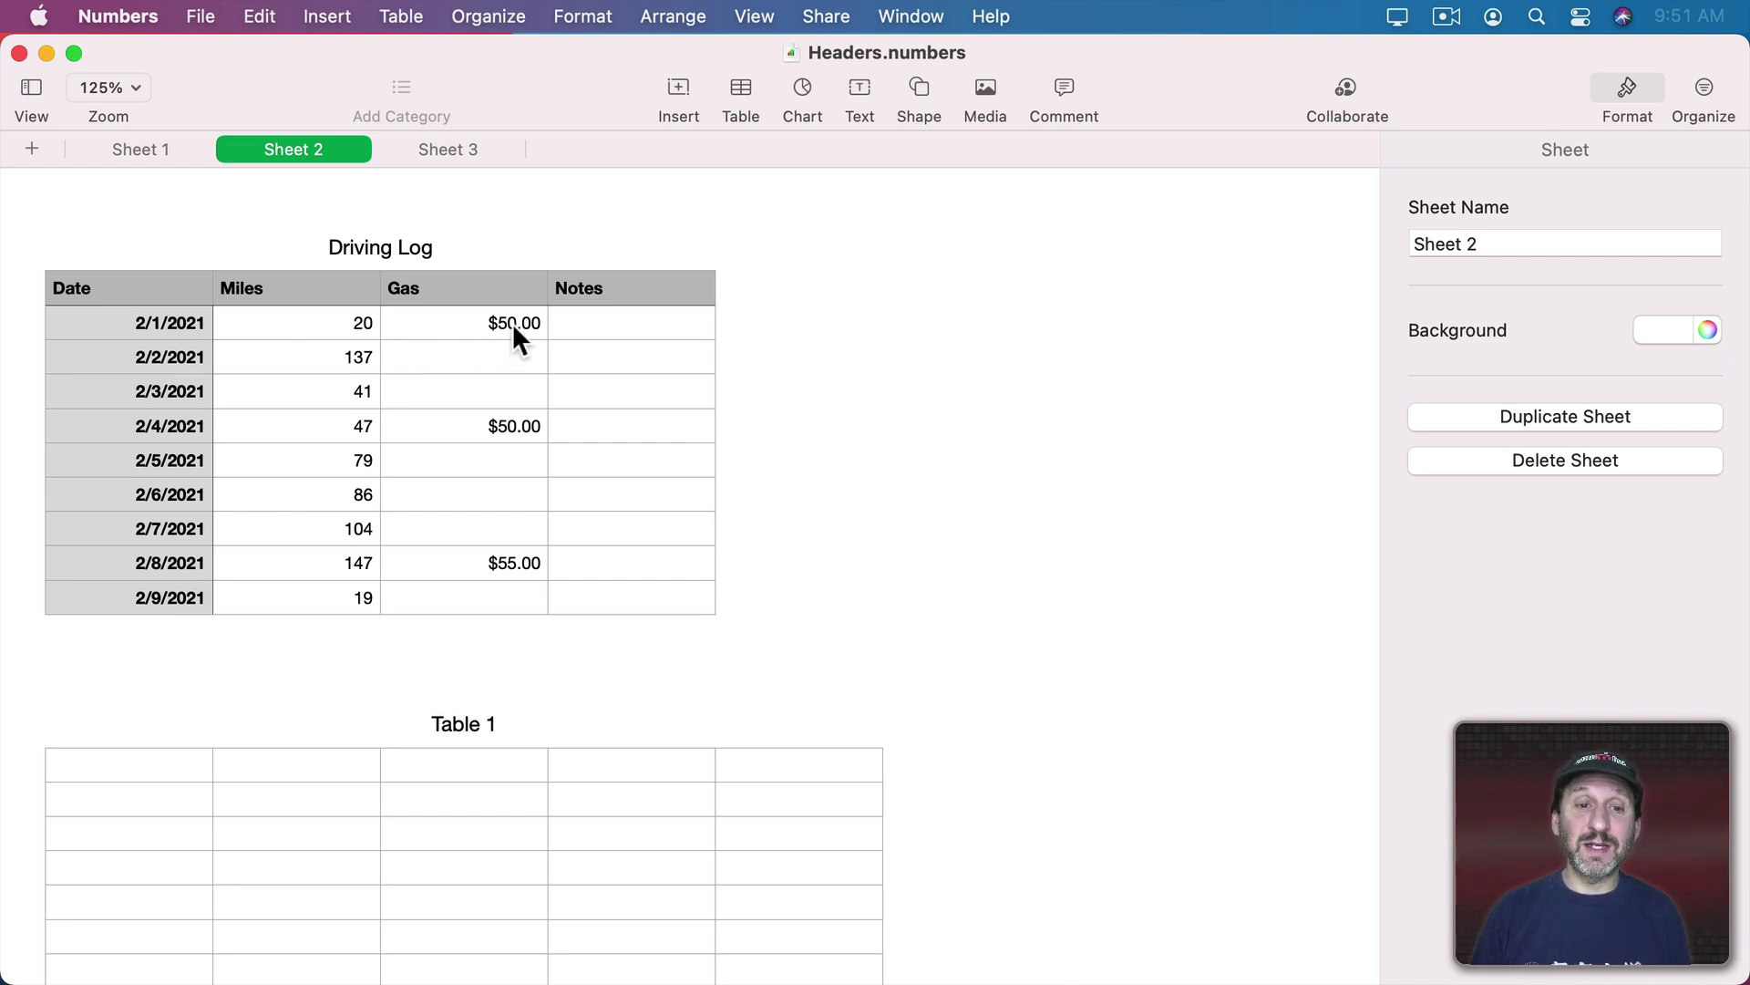
# Reference Driving Log Miles for 2/4/2021 (47) and 2/5/2021 (79) in Table 1 cells B3 and B4.
pyautogui.click(285, 835)
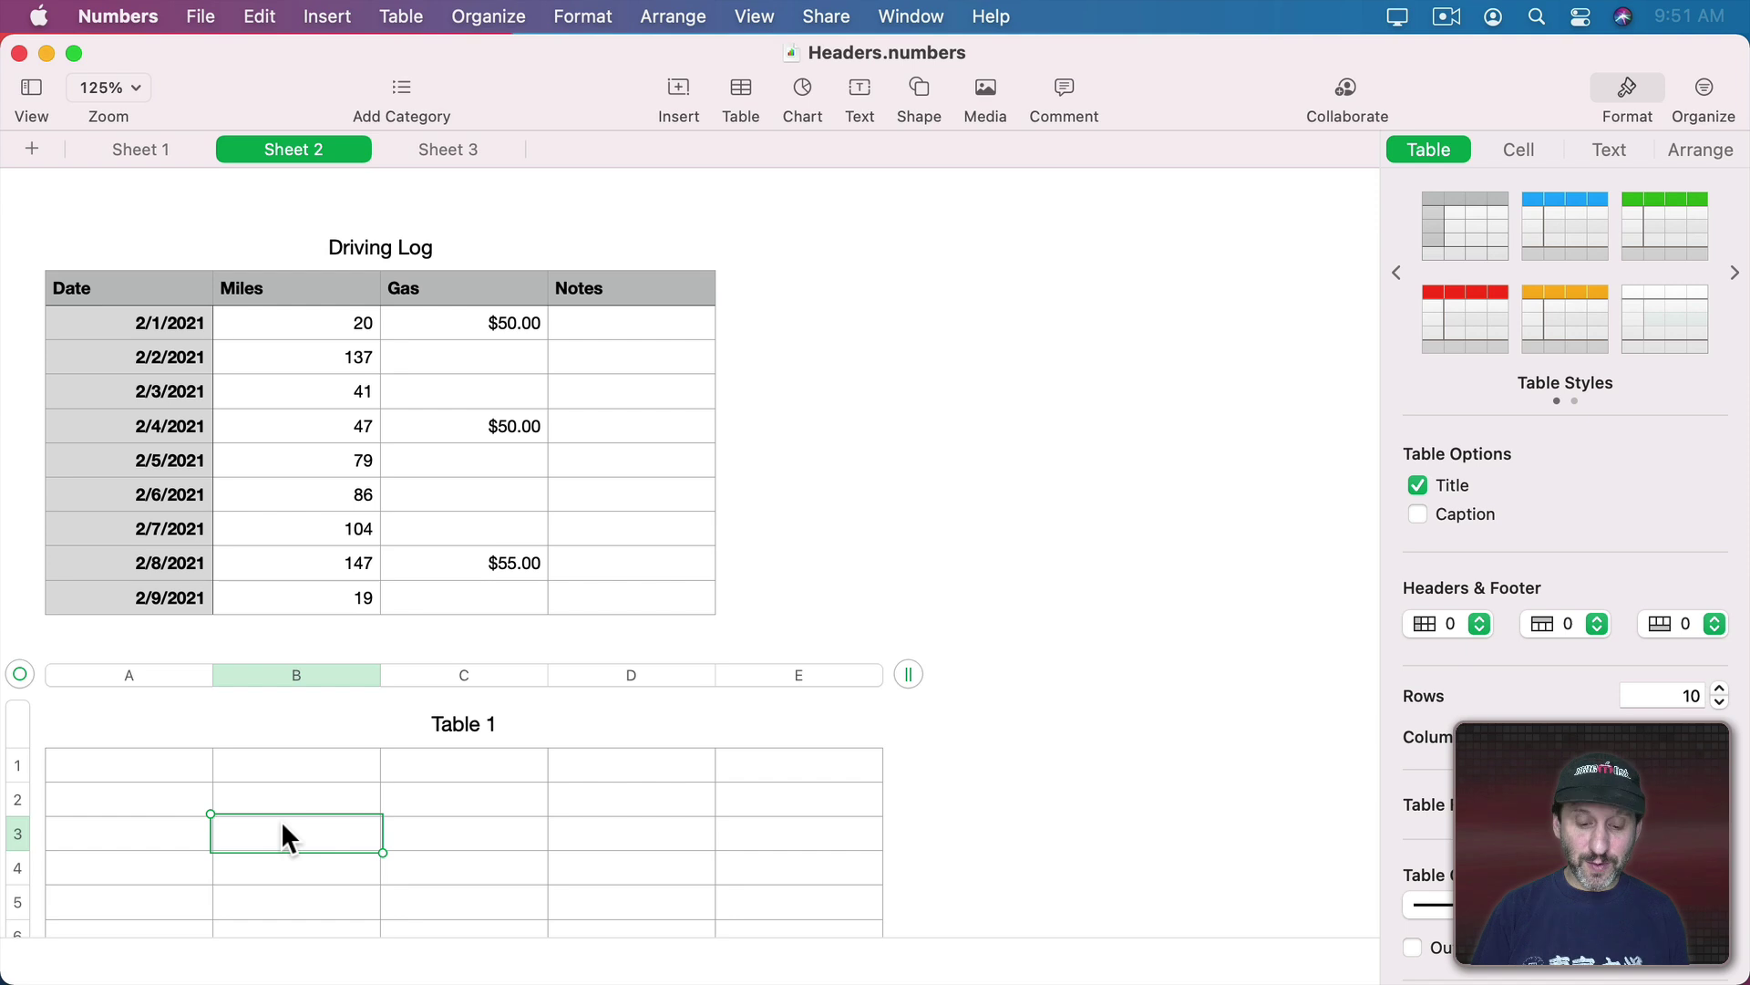
pyautogui.press('=')
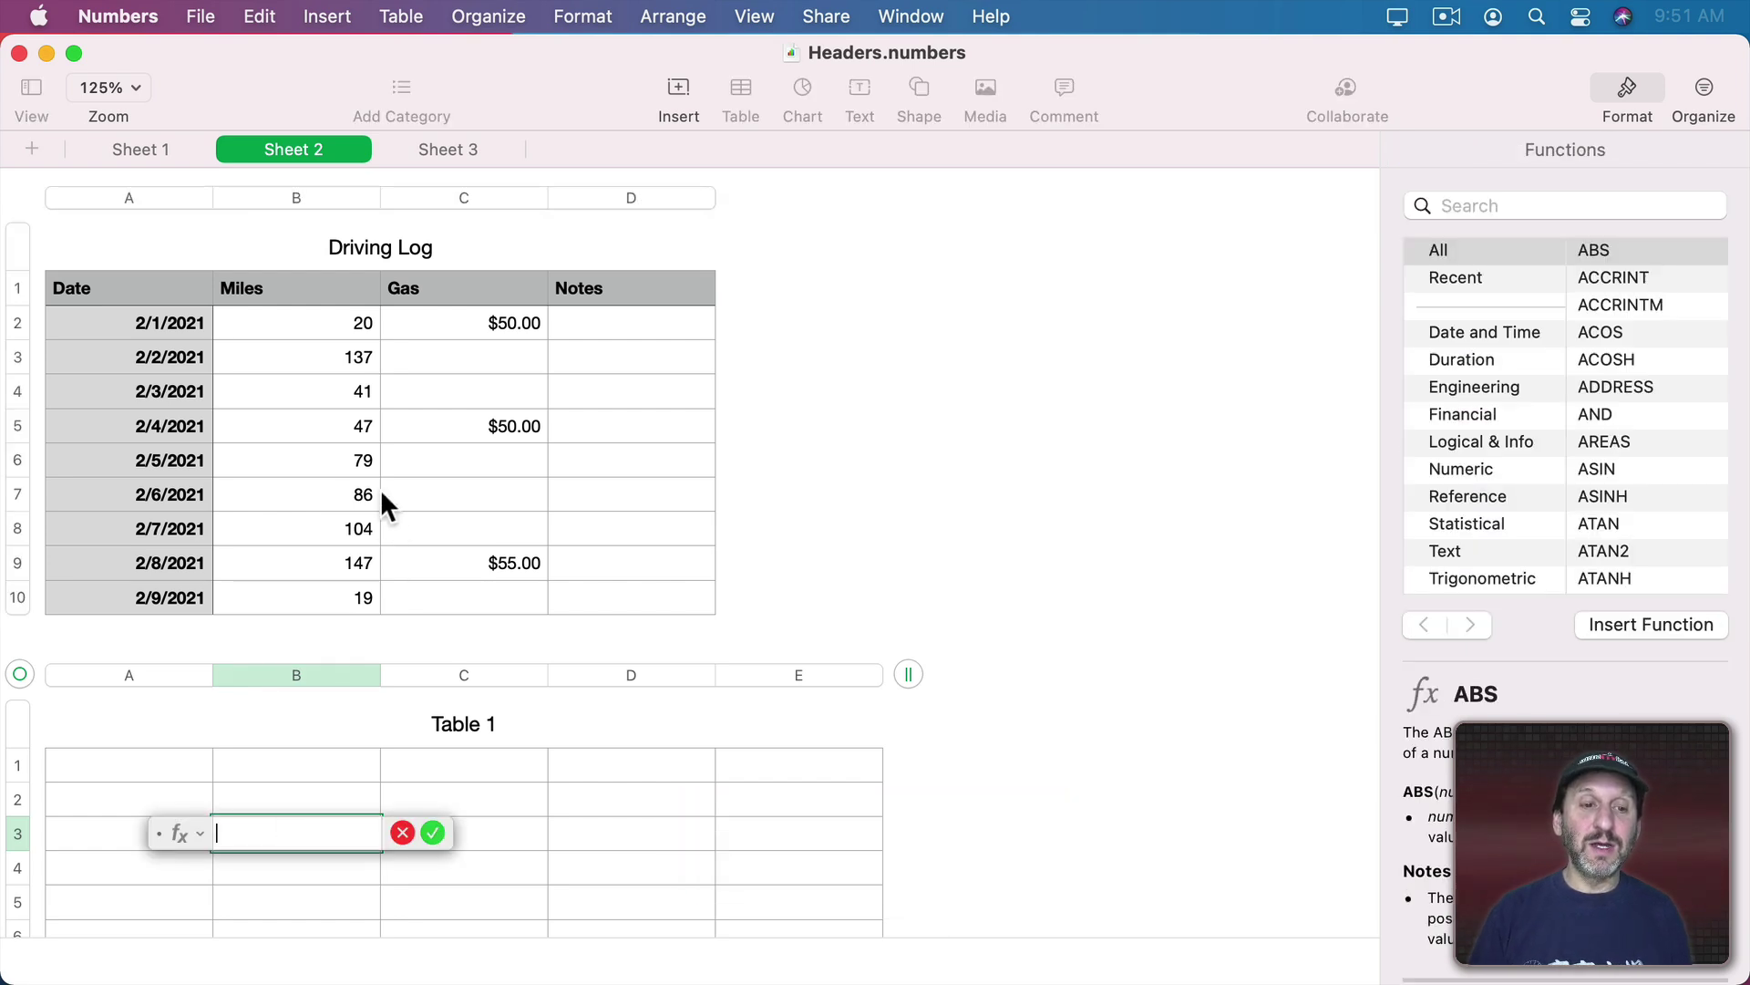
pyautogui.click(330, 425)
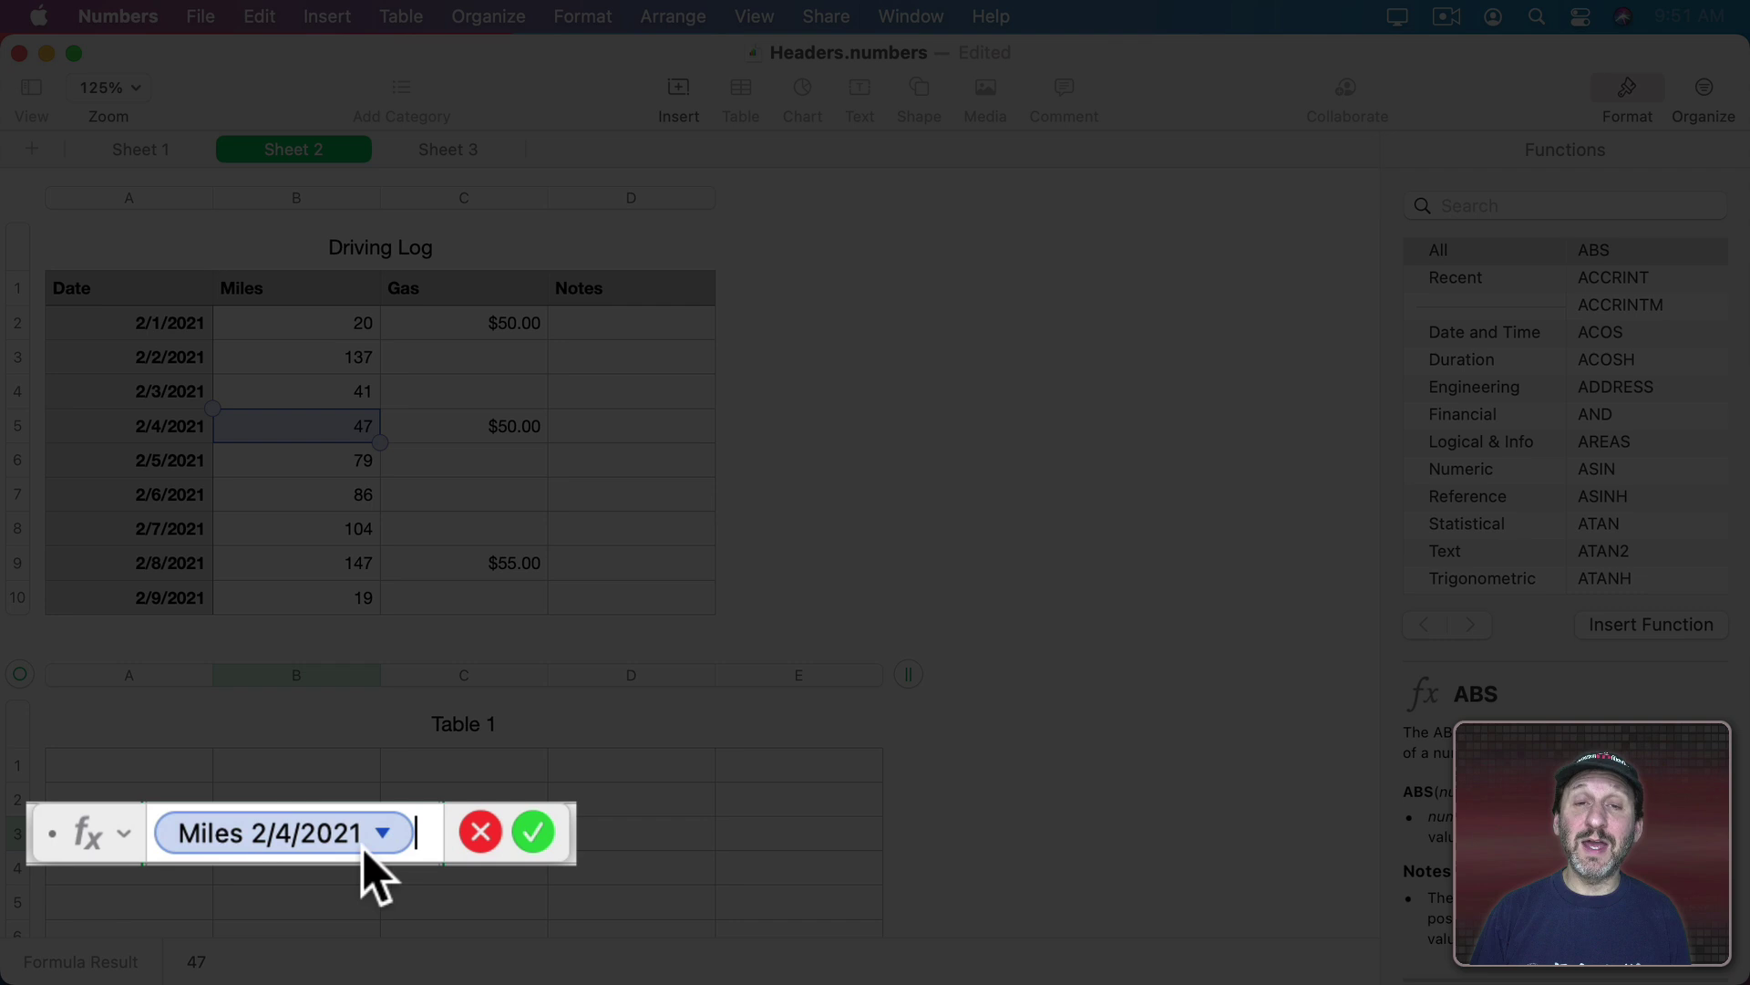
pyautogui.press('Return')
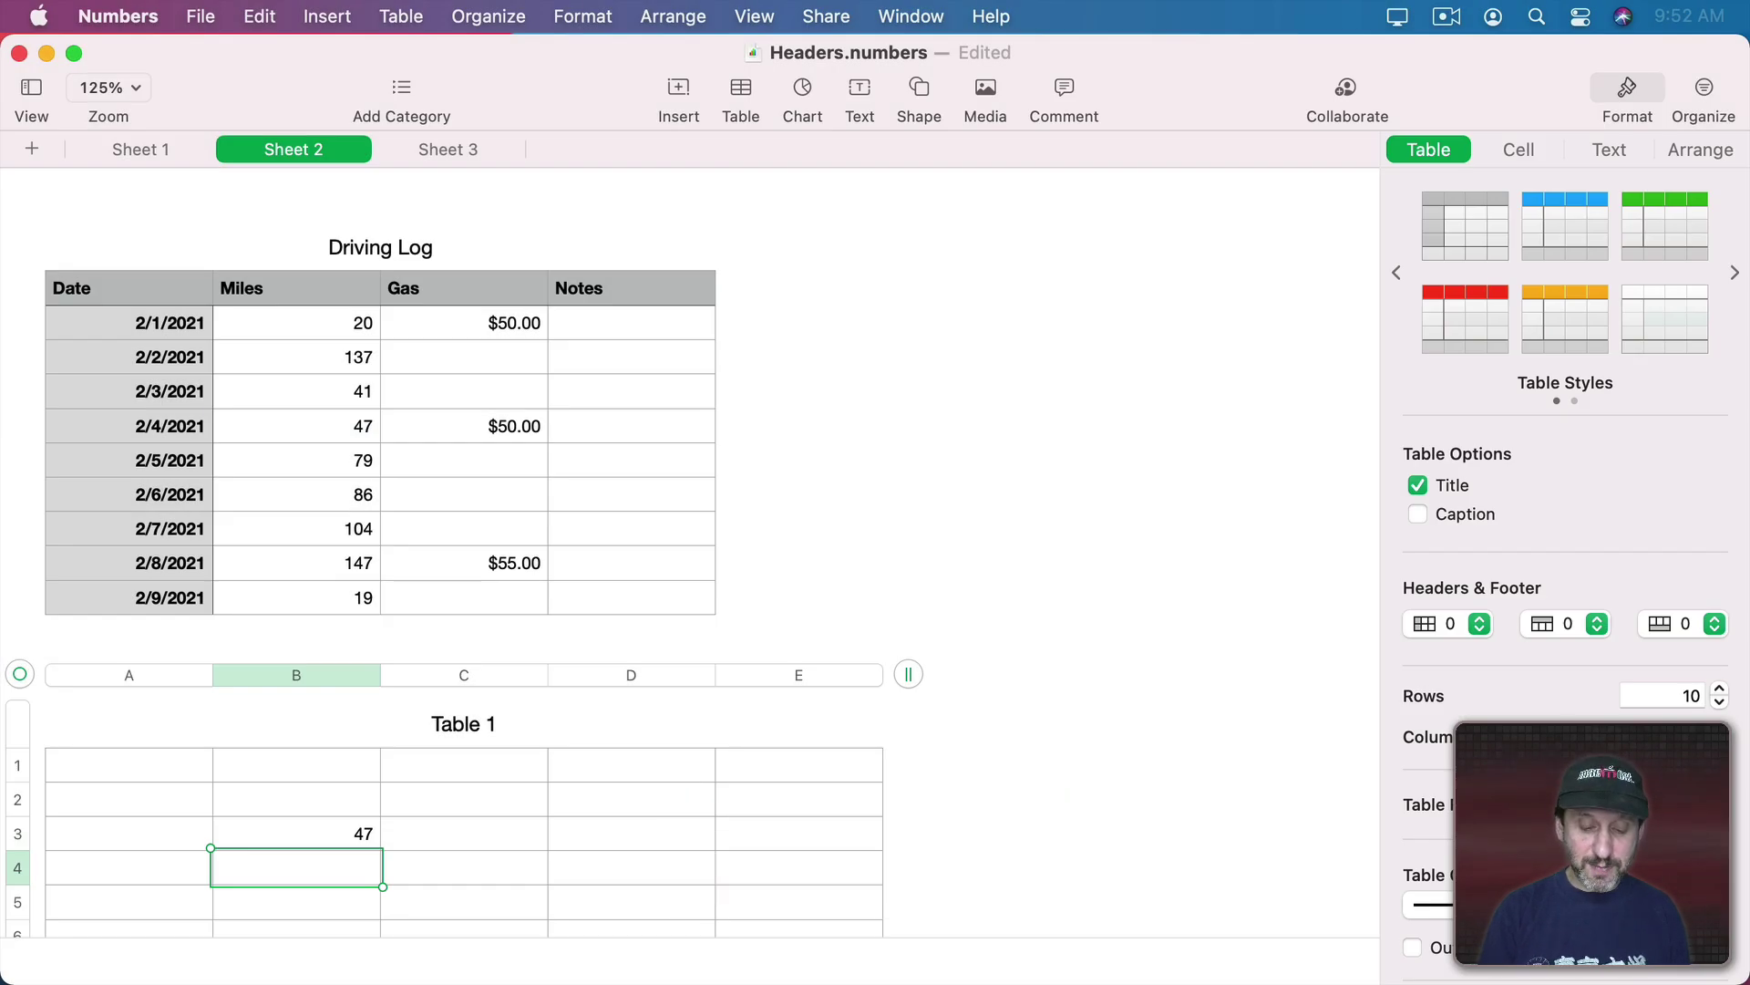
pyautogui.write('=M')
pyautogui.write('iles ')
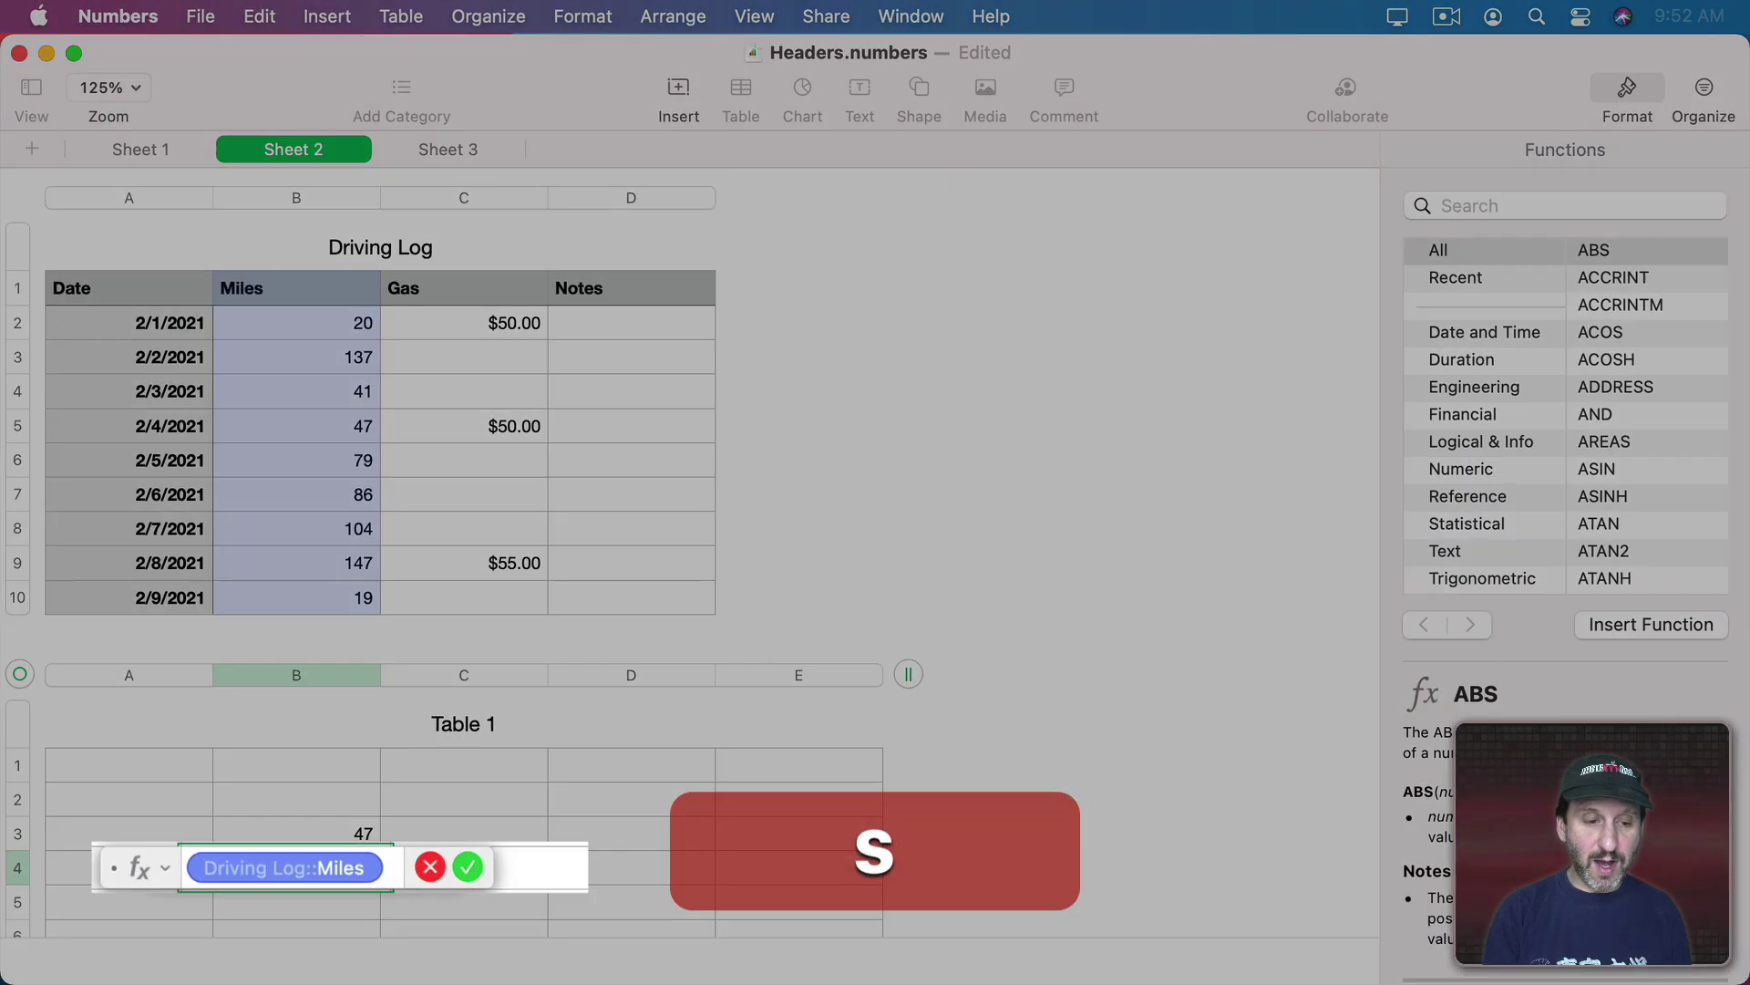
pyautogui.write('2/5')
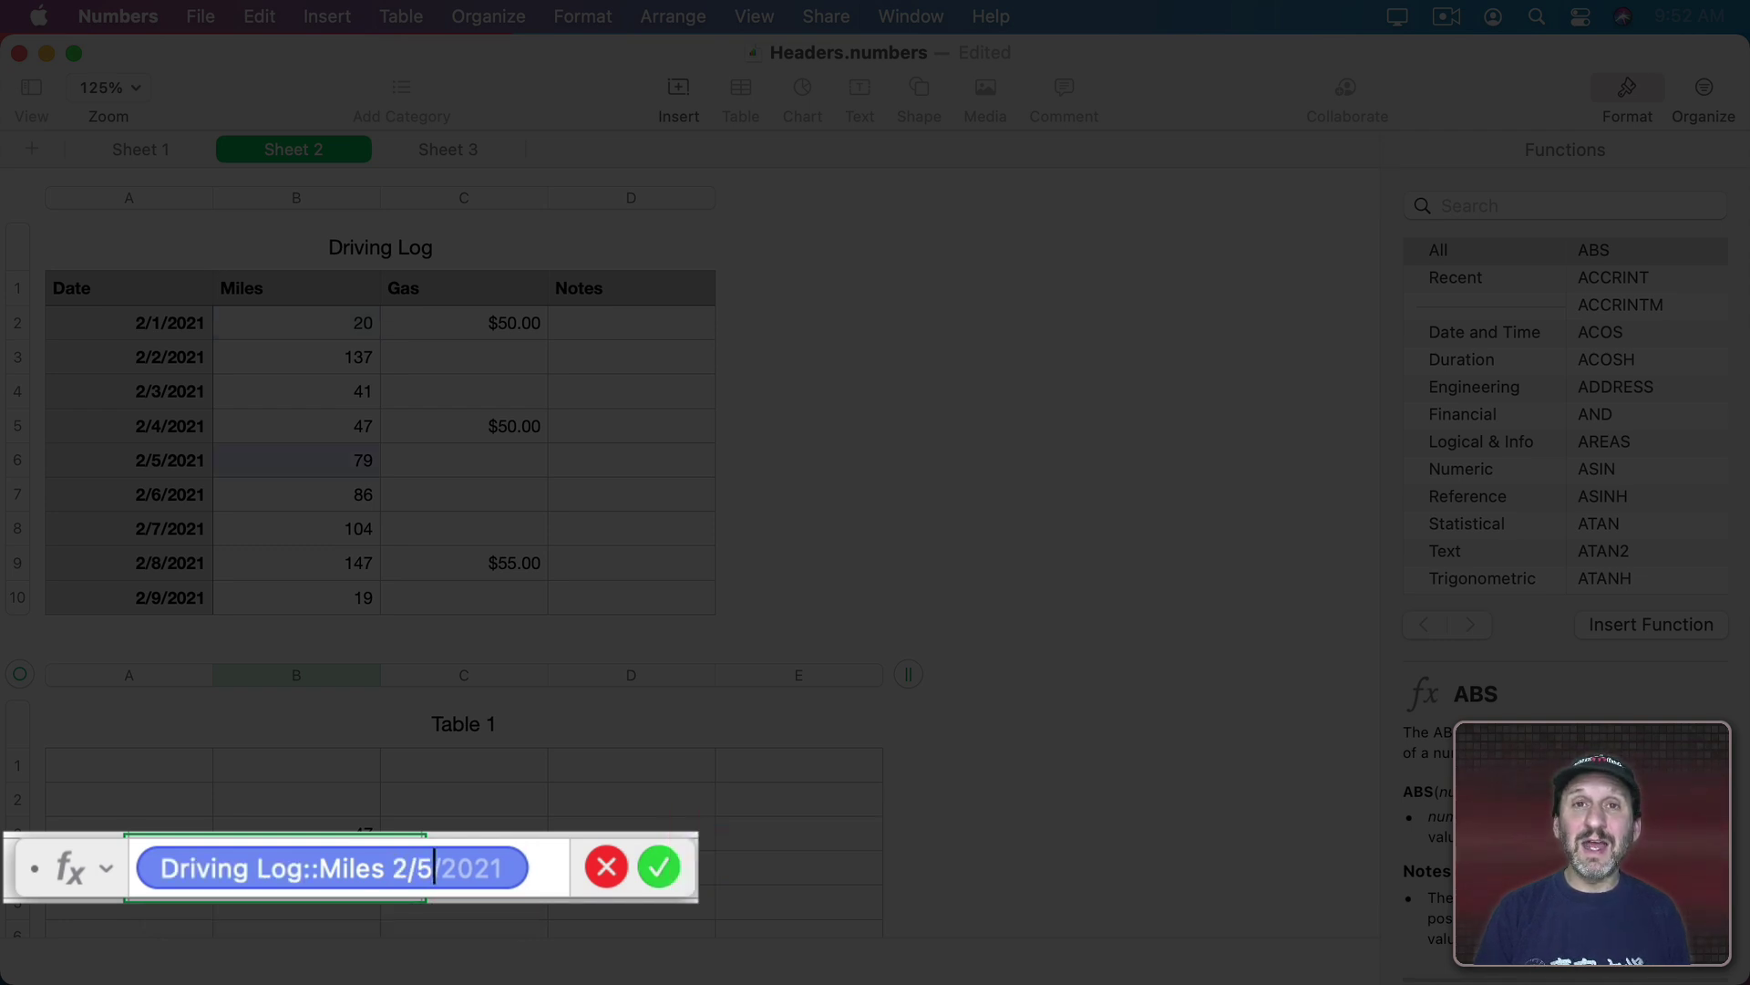
pyautogui.press('Return')
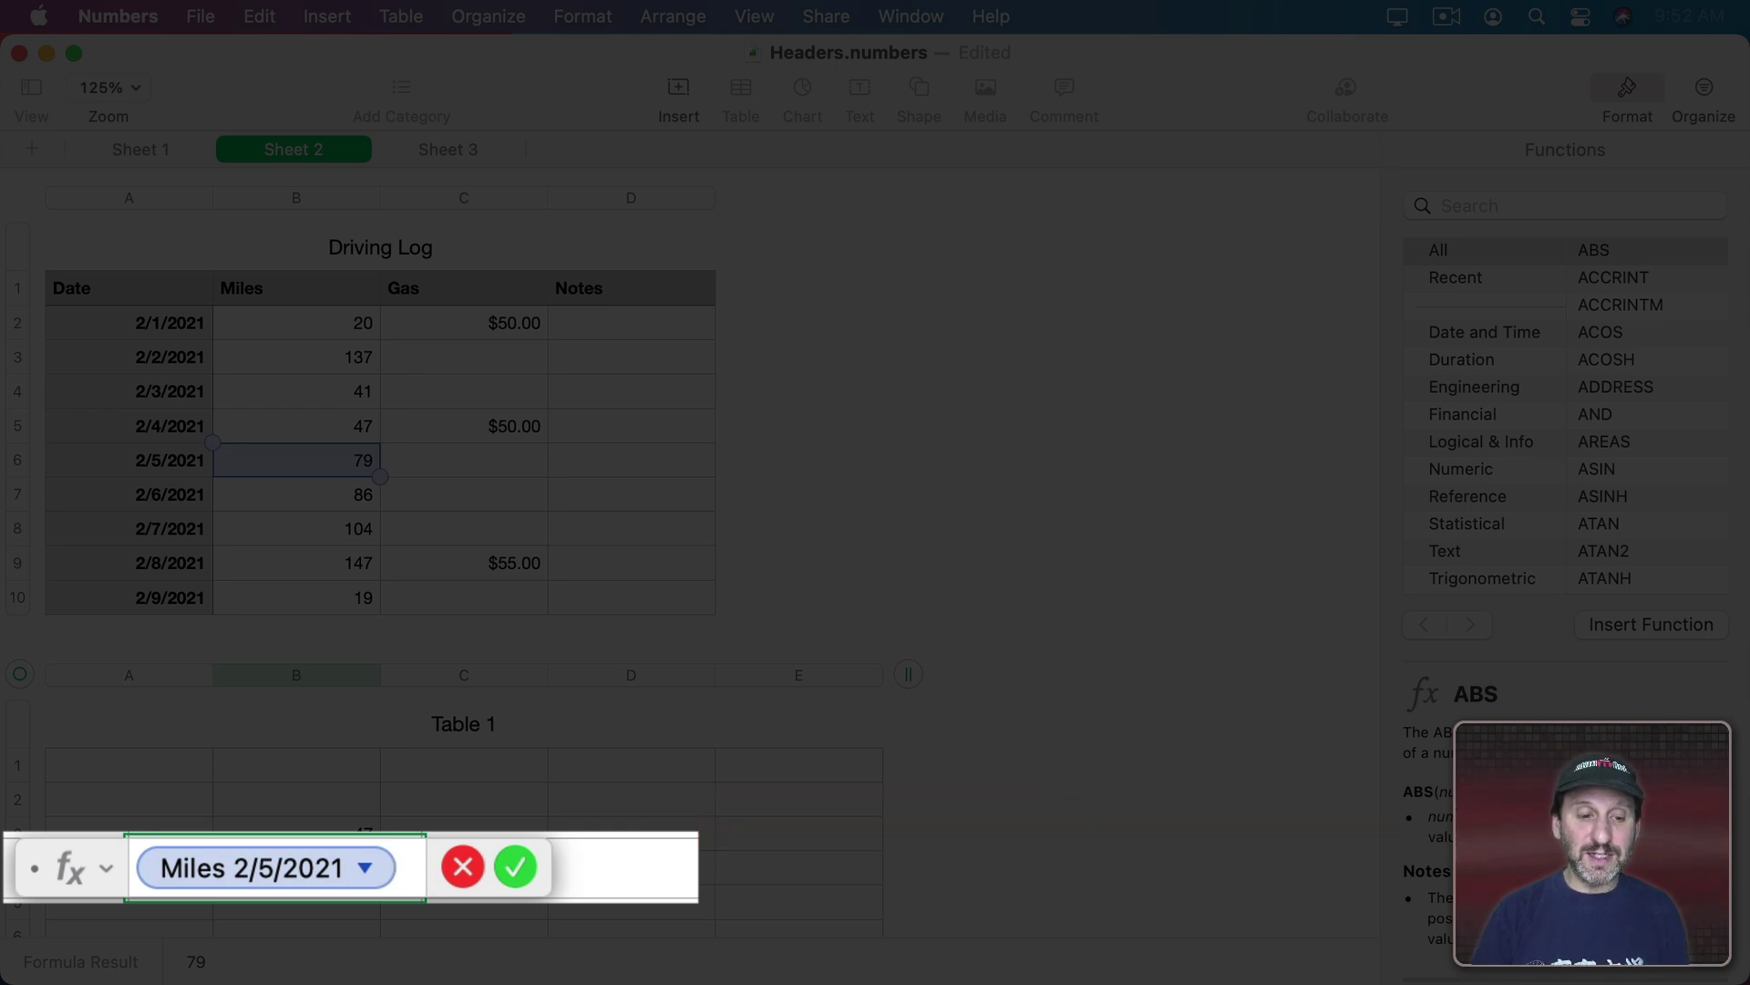
pyautogui.press('Return')
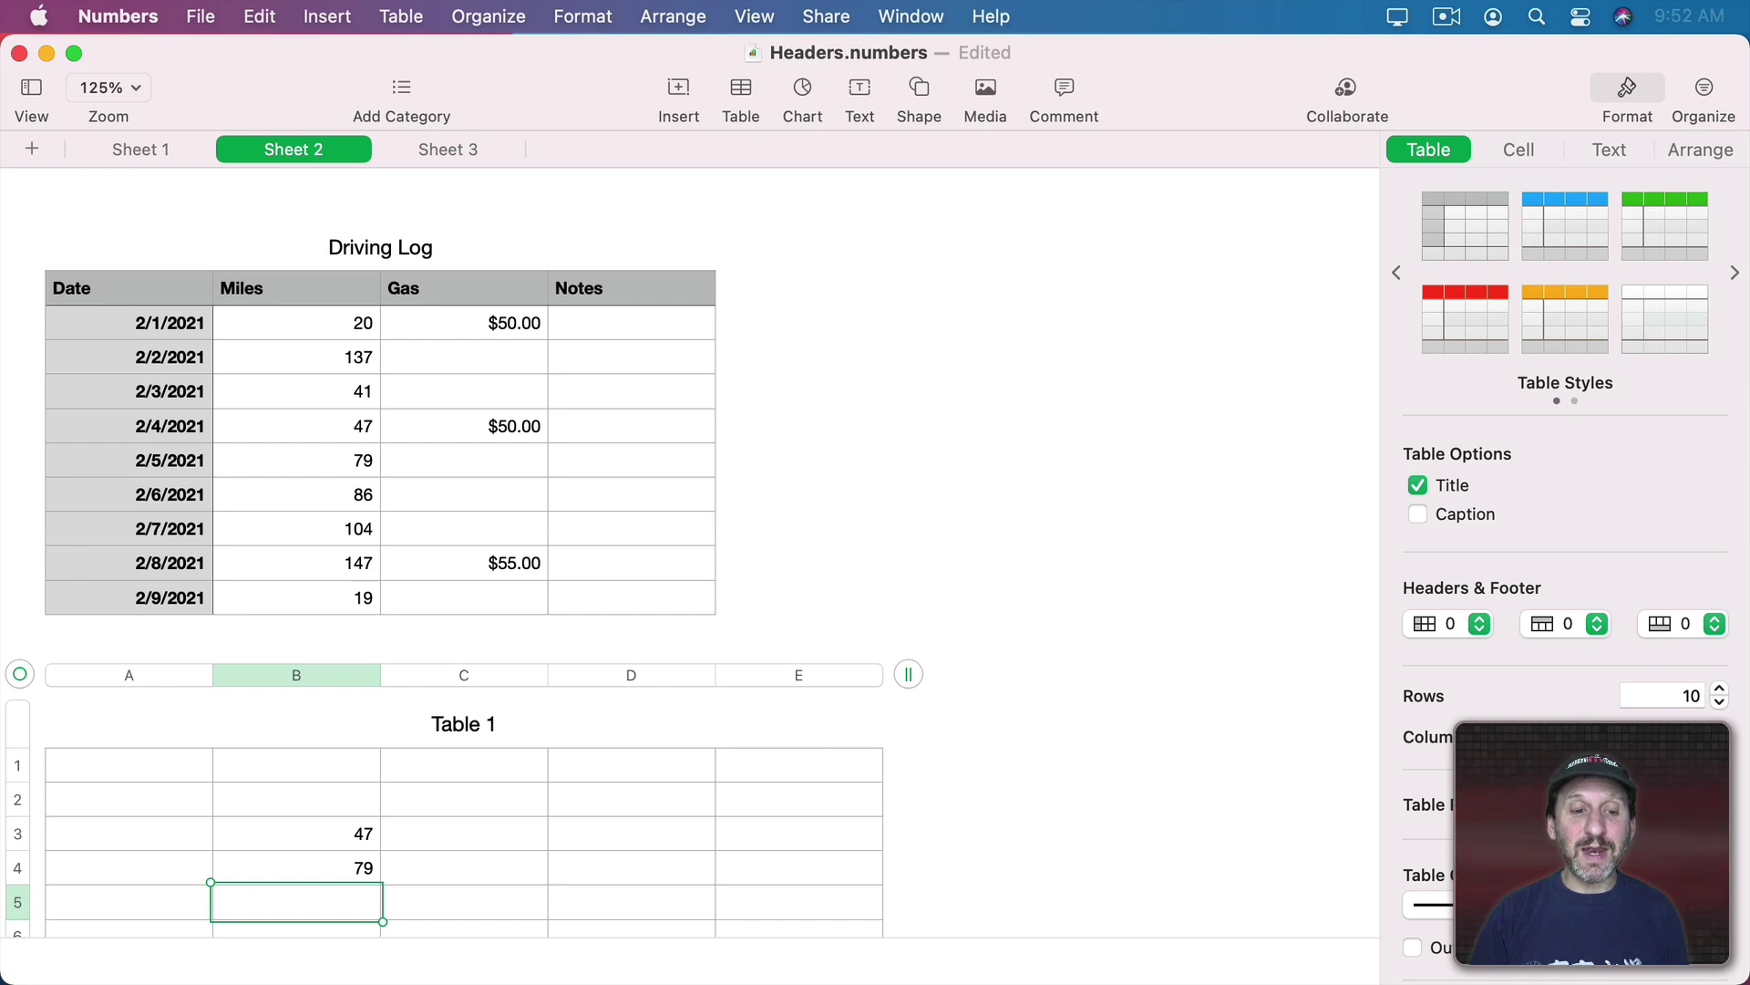
# Recheck the B4 reference to the 79 Miles value, then discard the sample references.
pyautogui.press('Up')
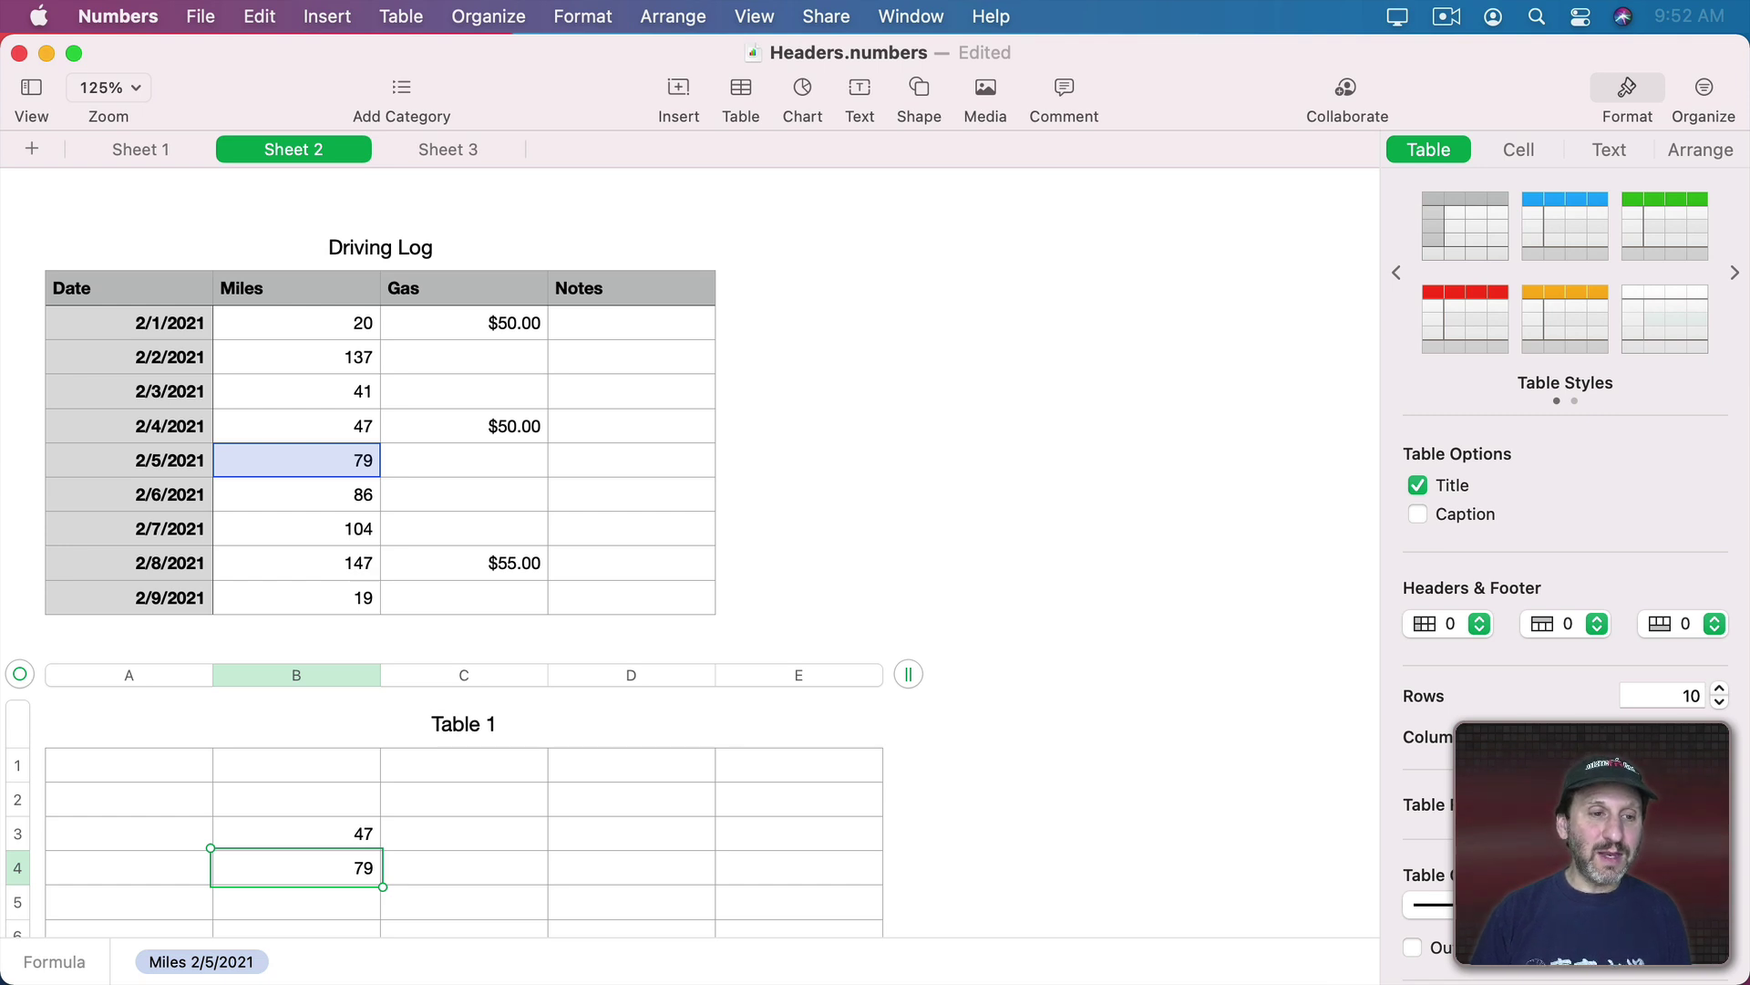
pyautogui.click(310, 448)
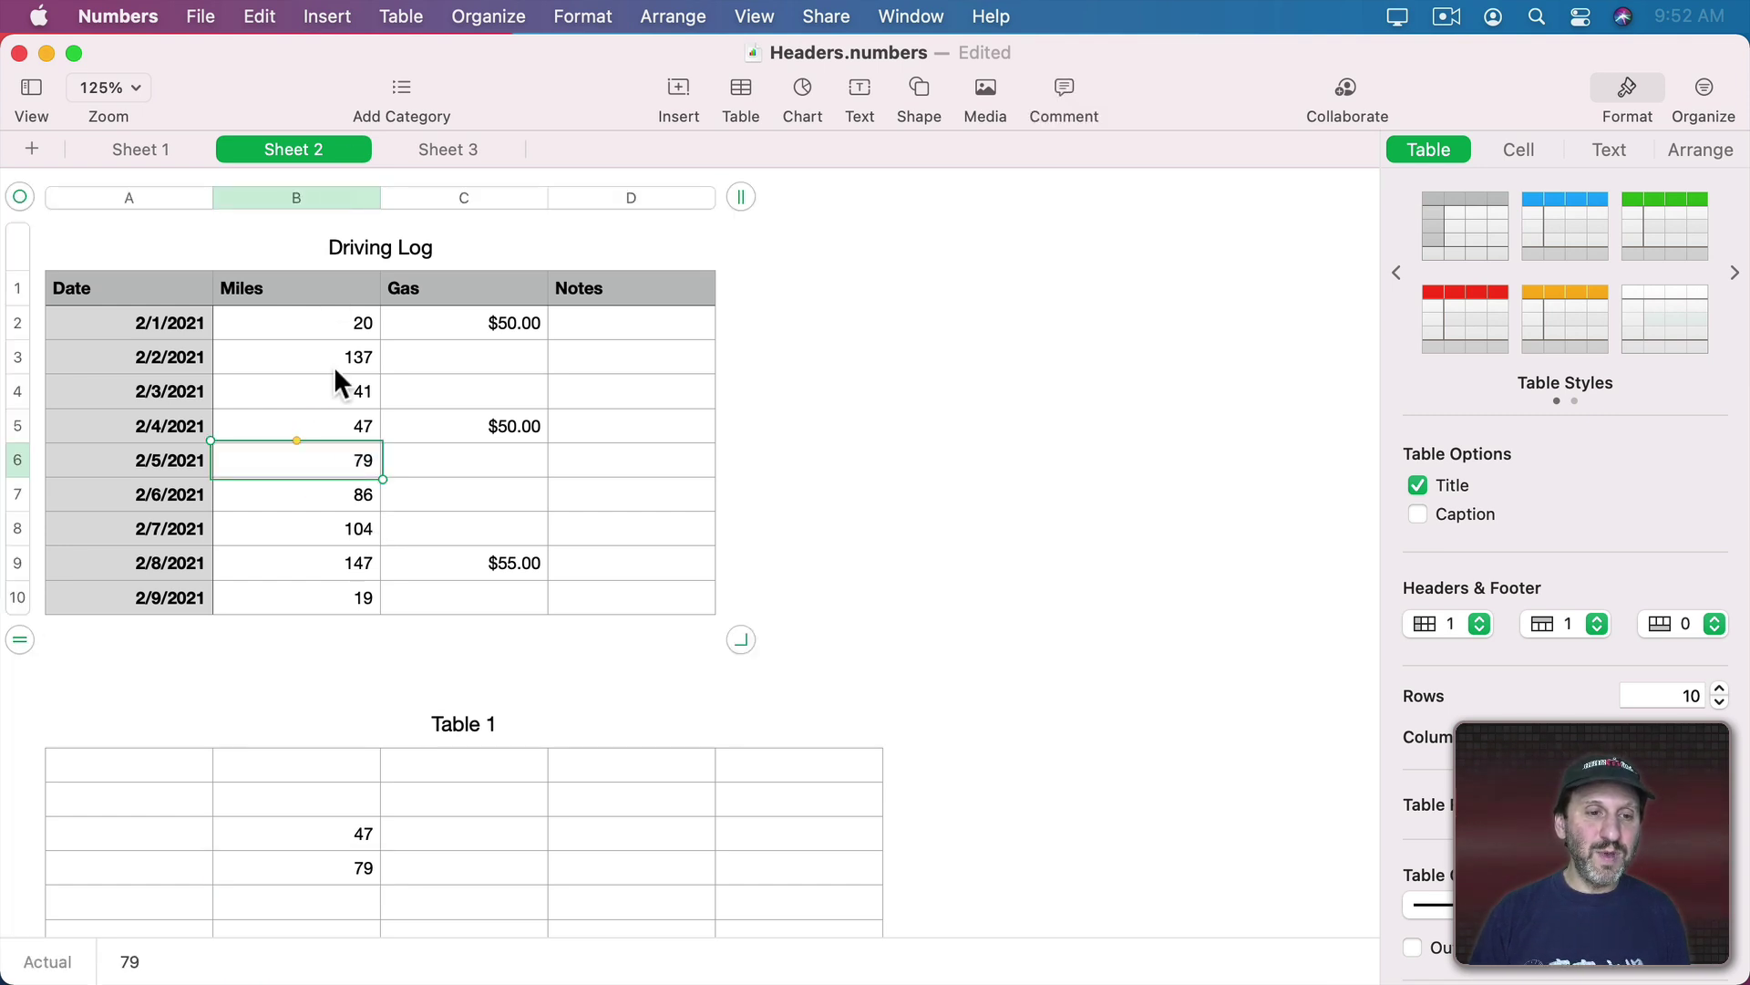
pyautogui.press('Escape')
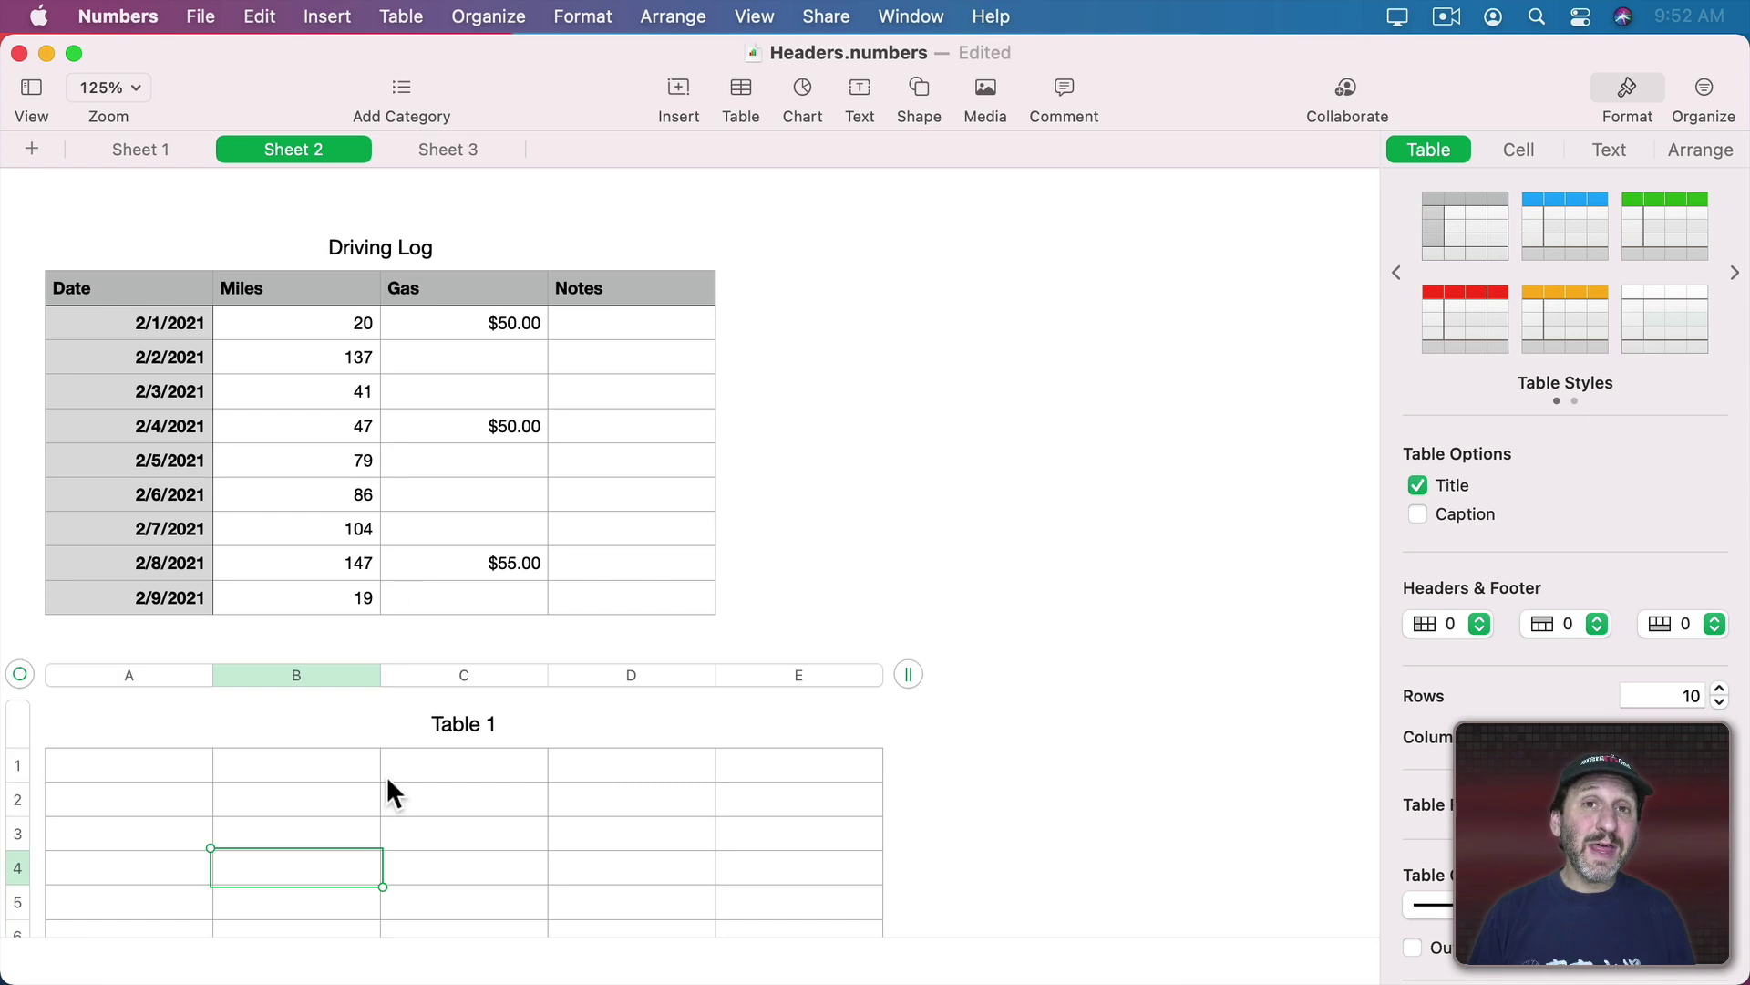
# In Table 1's top cell, enter =SUM of the Driving Log's whole Miles column.
pyautogui.click(327, 781)
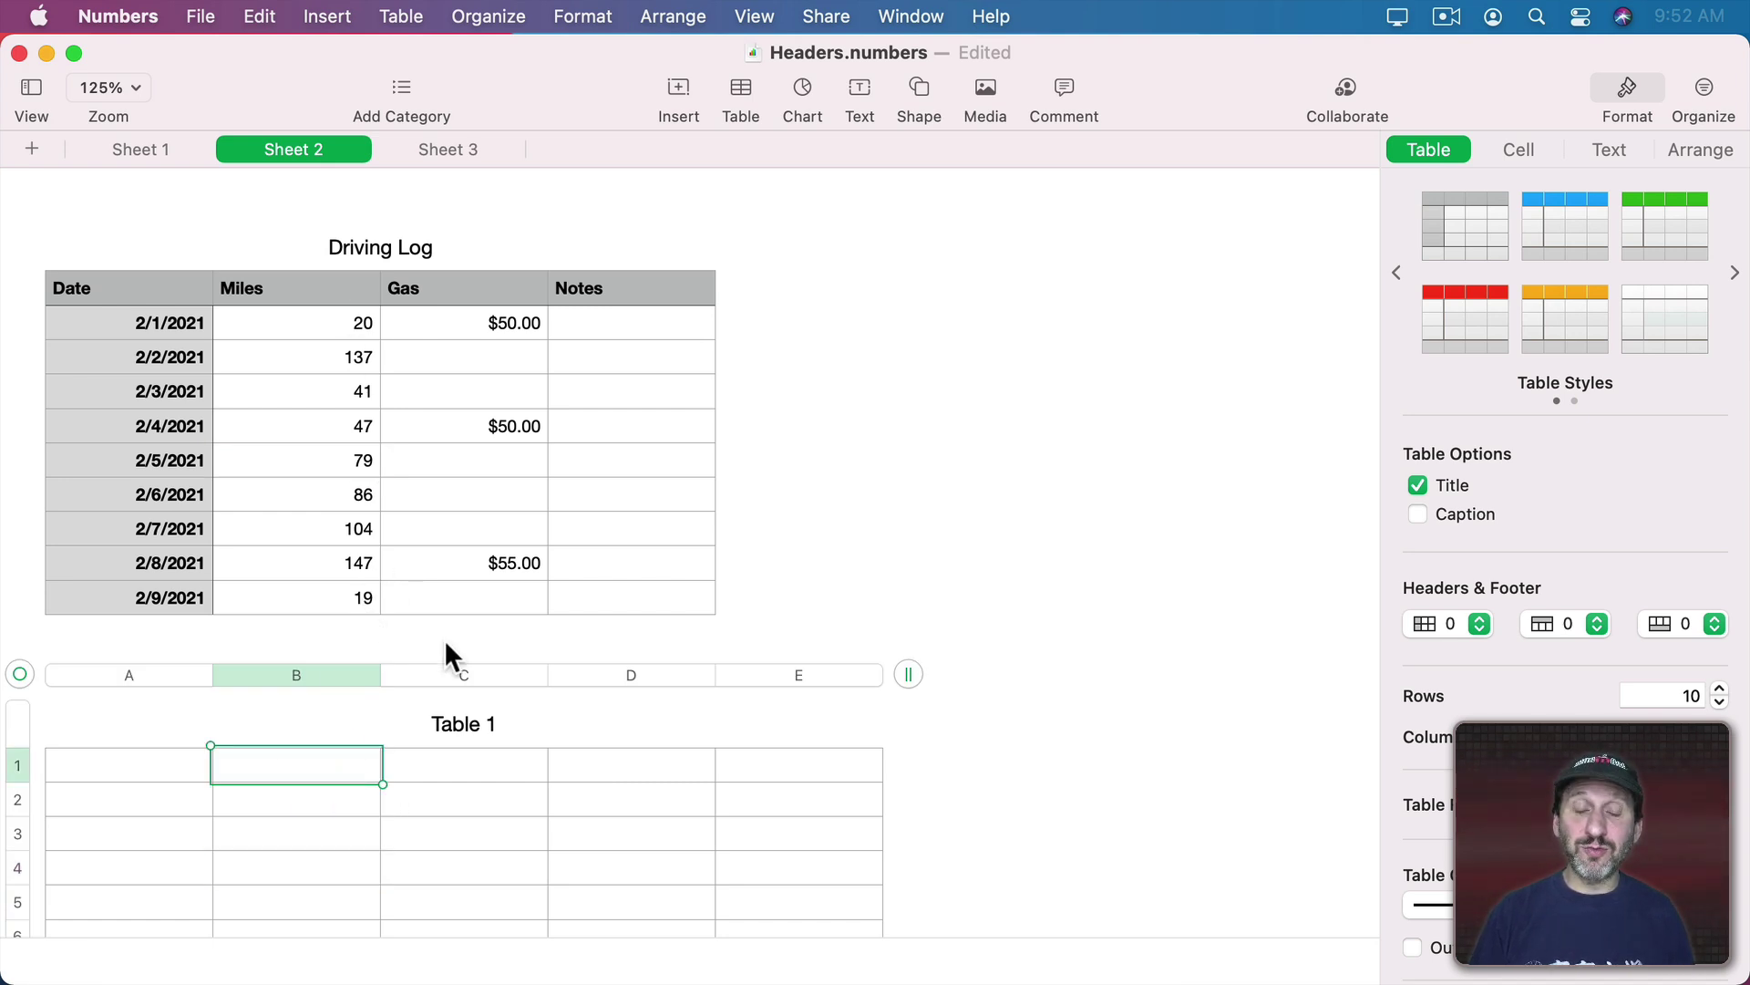
pyautogui.write('=sum')
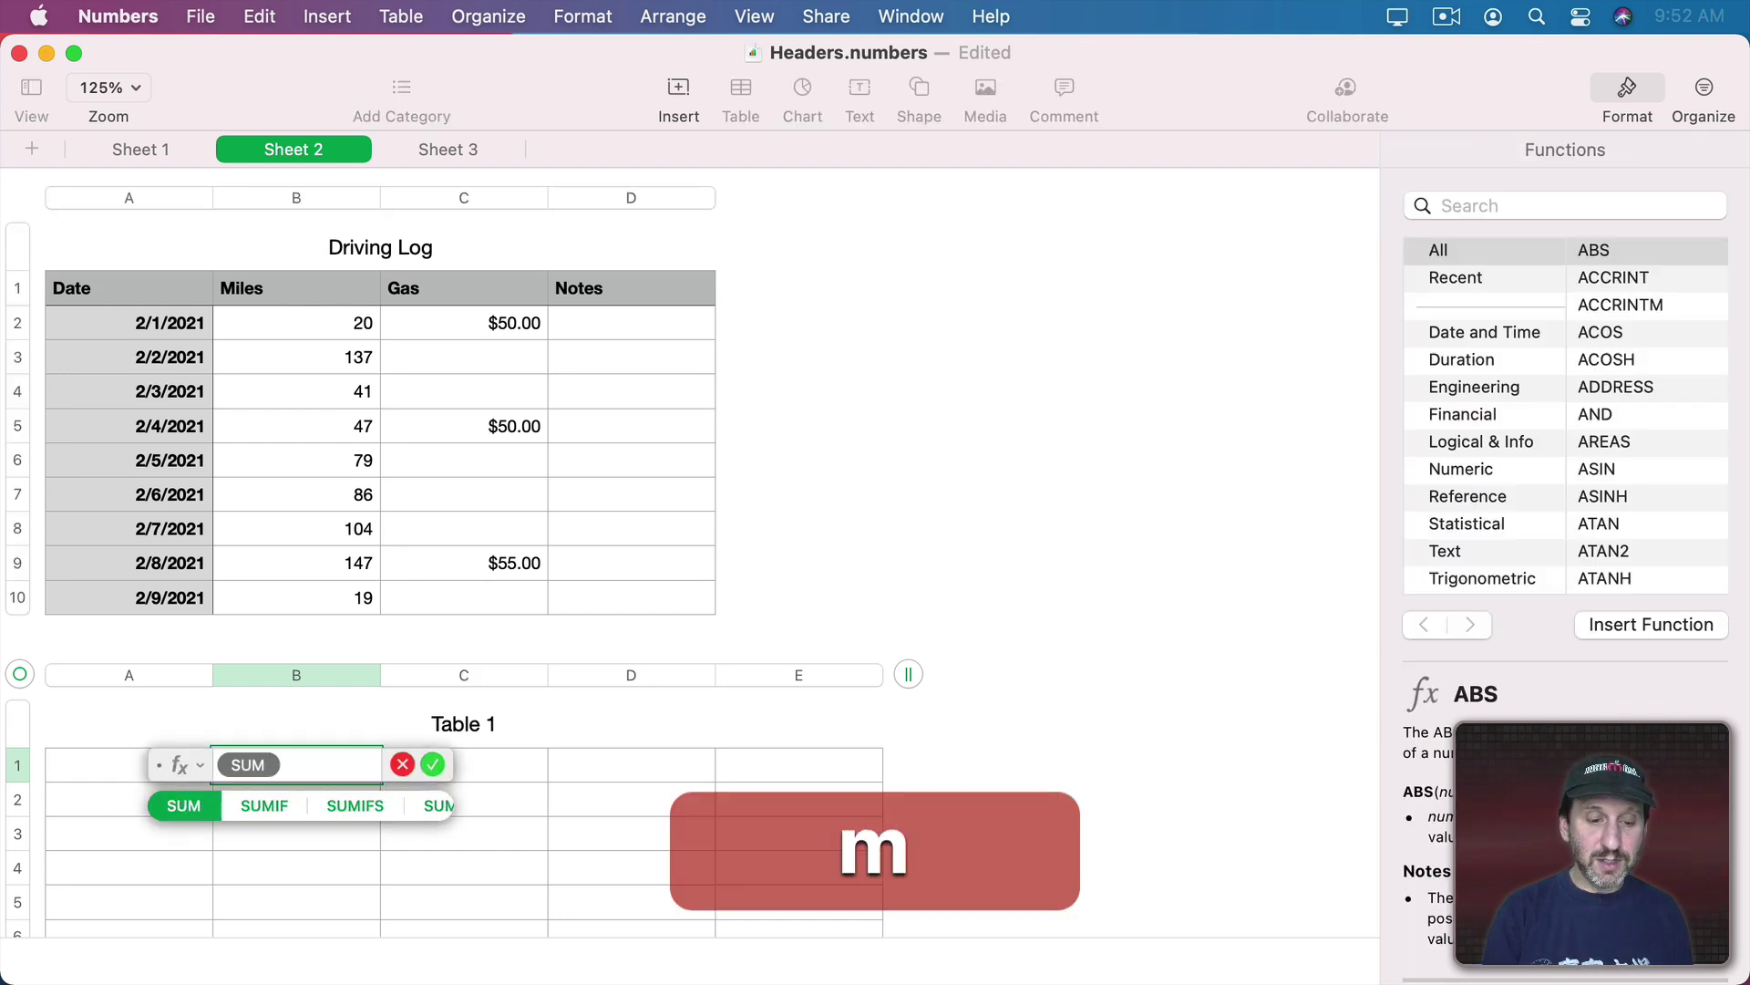
pyautogui.write('(')
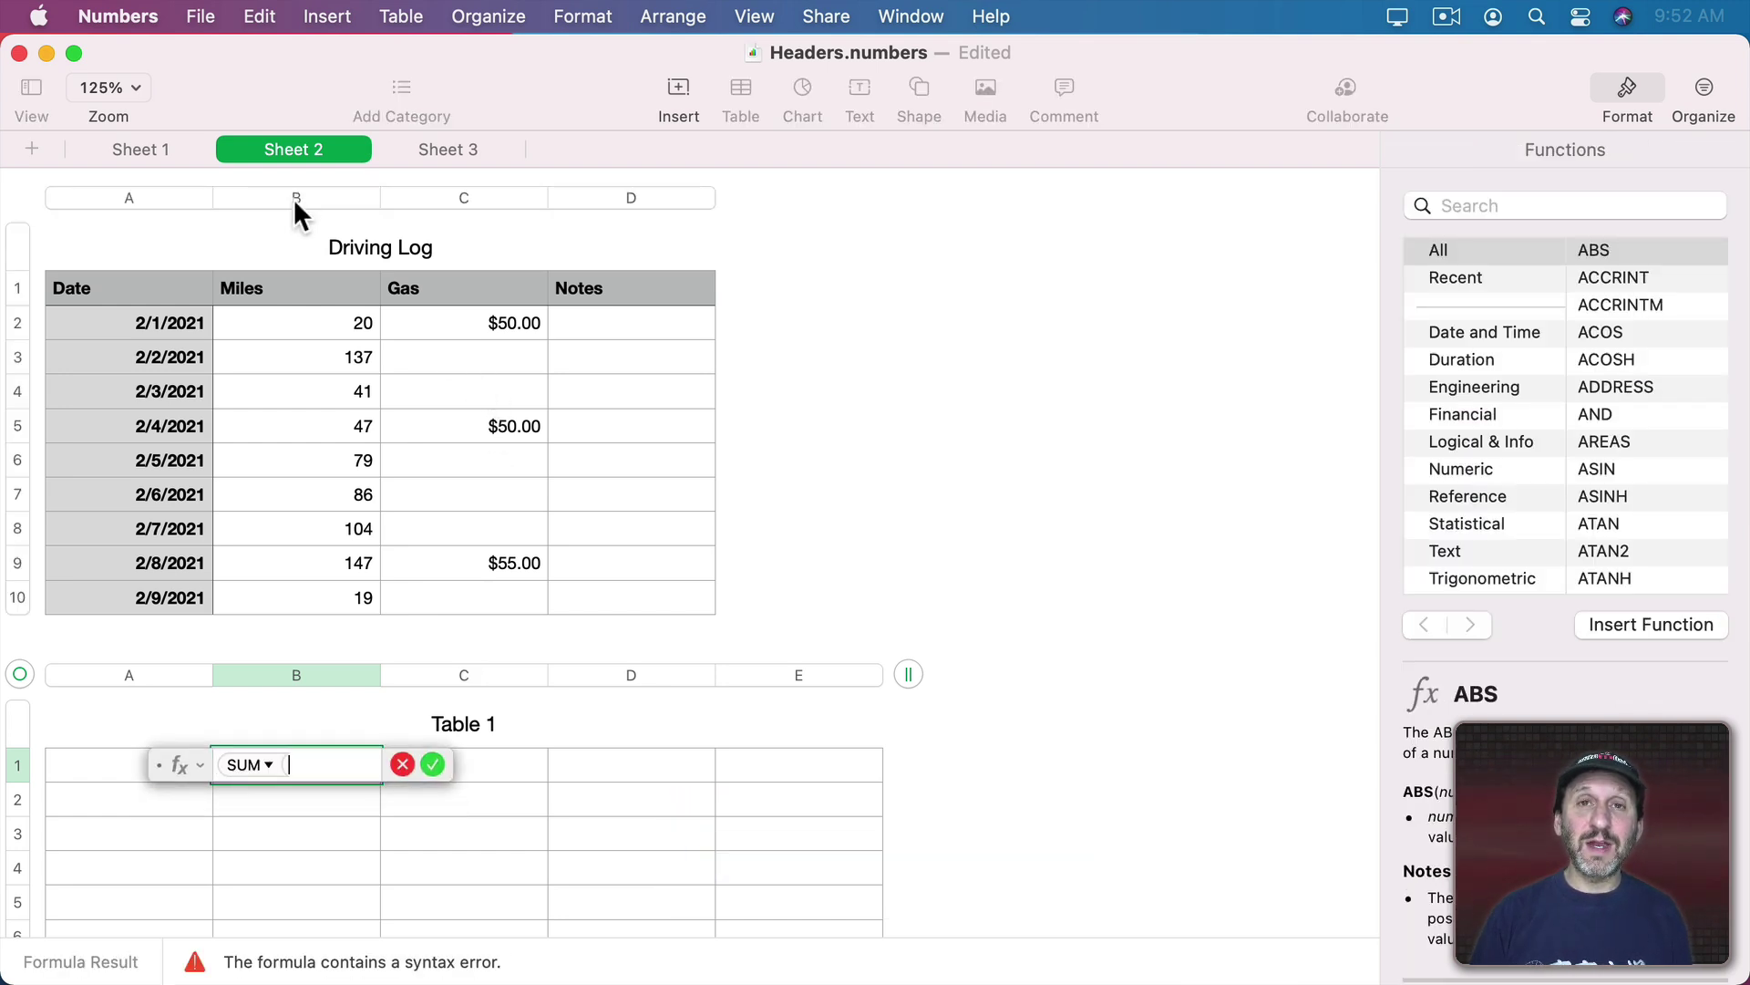
pyautogui.click(297, 198)
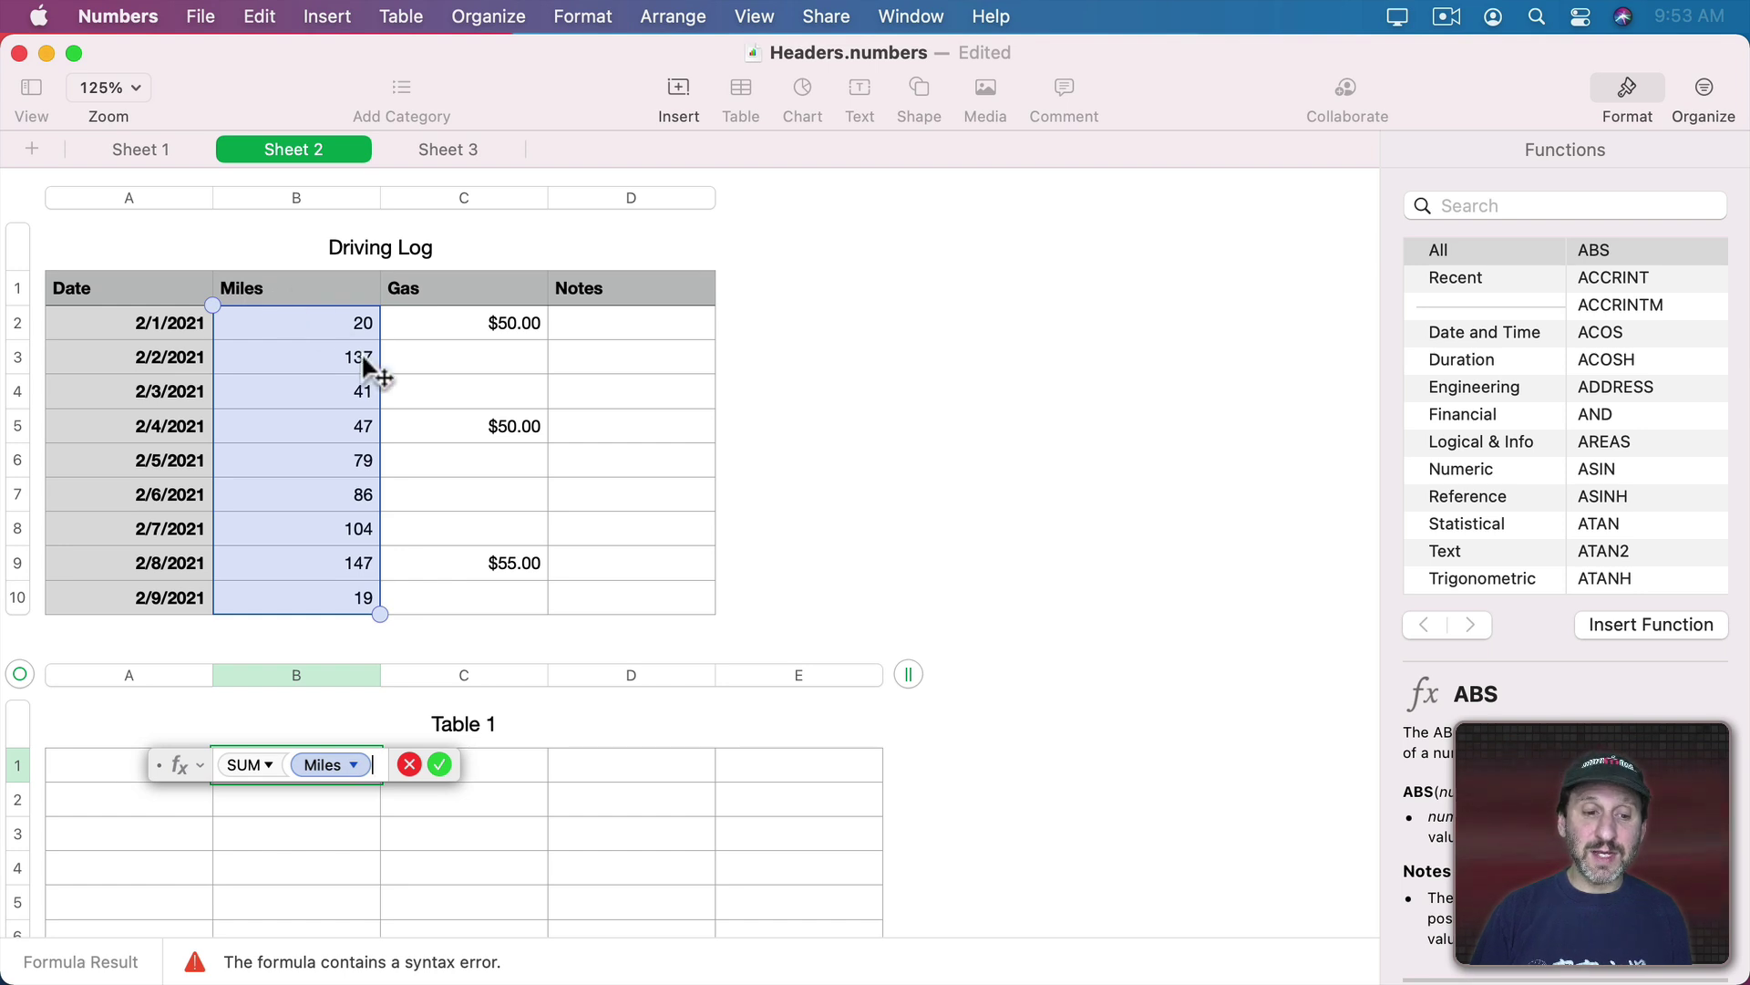
pyautogui.write(')')
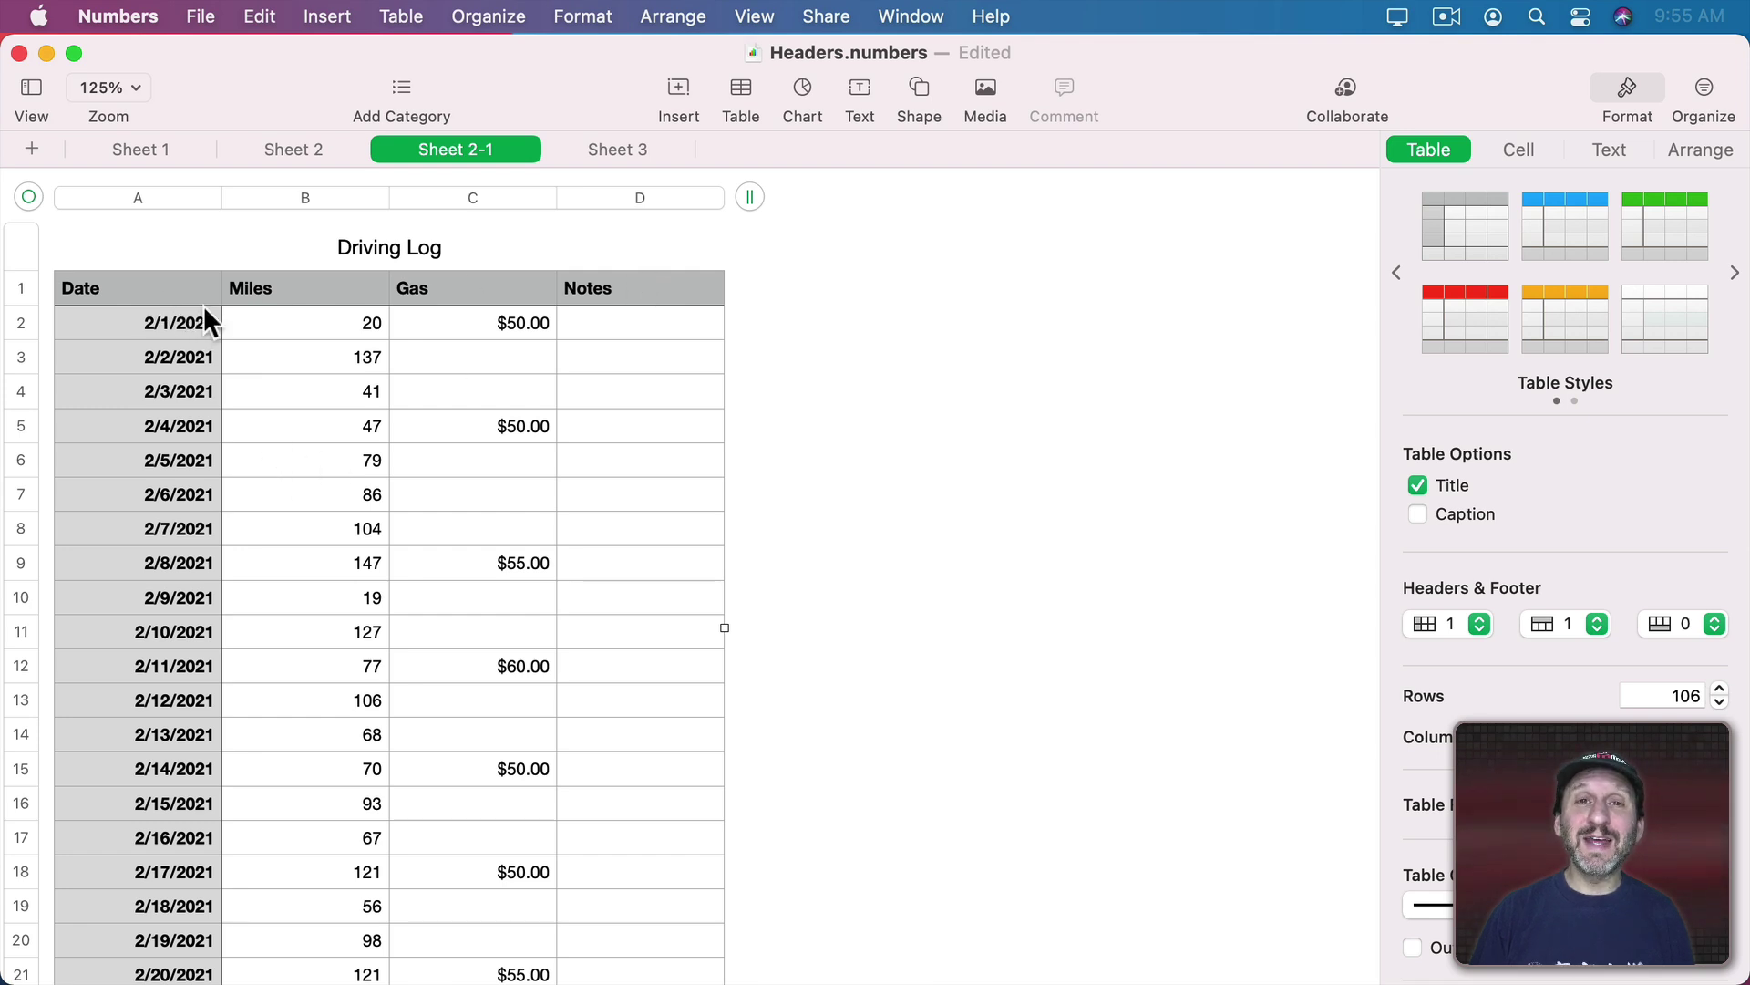
# Scroll the 106-row Driving Log to confirm the frozen header row, and test dragging out three extra columns.
pyautogui.scroll(-10, 403, 480)
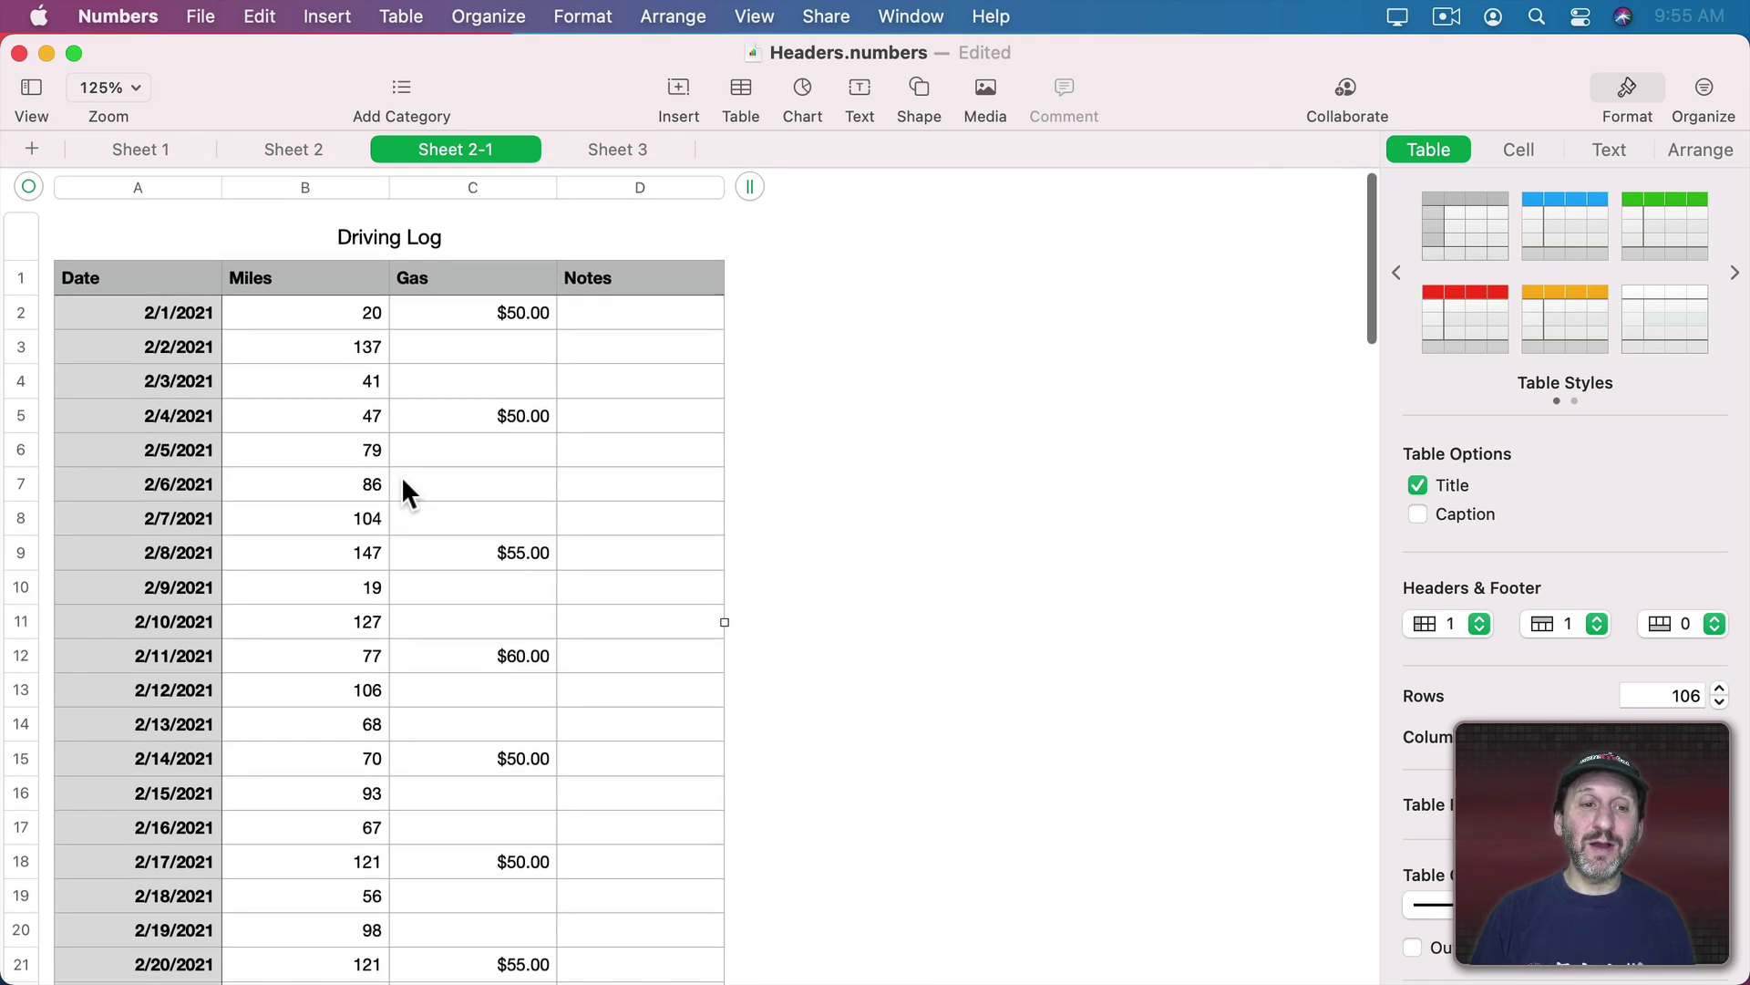
pyautogui.scroll(-9, 401, 477)
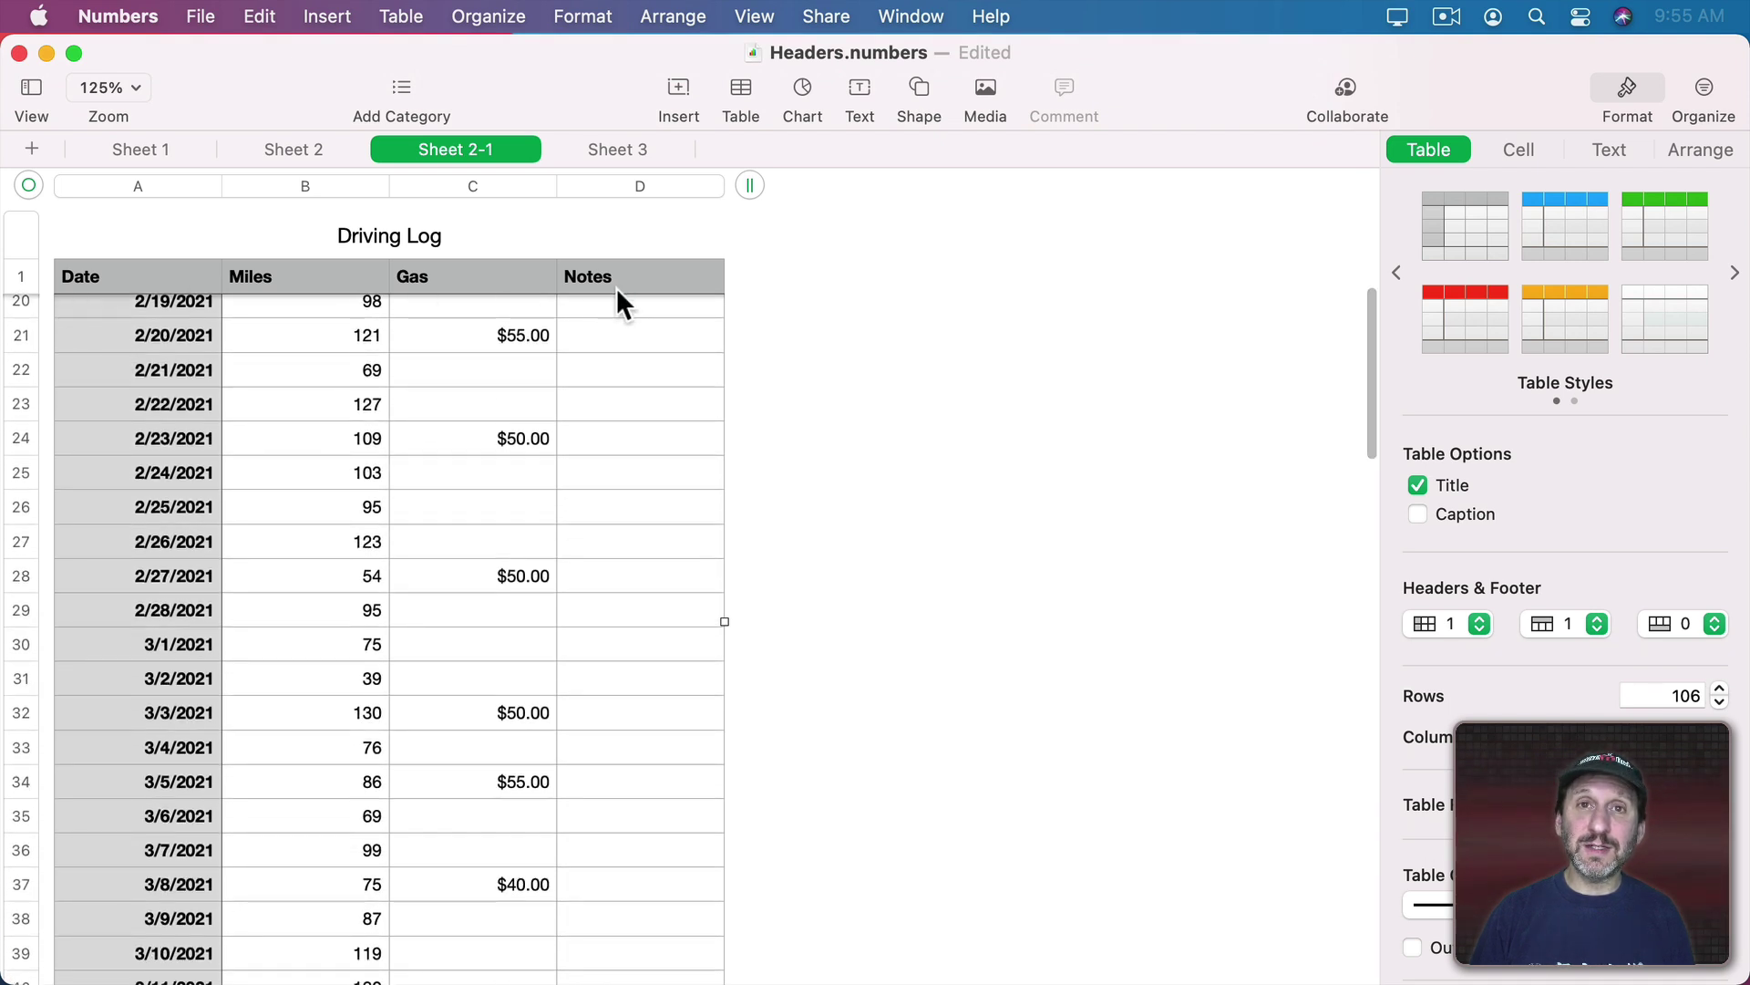
pyautogui.scroll(1, 417, 501)
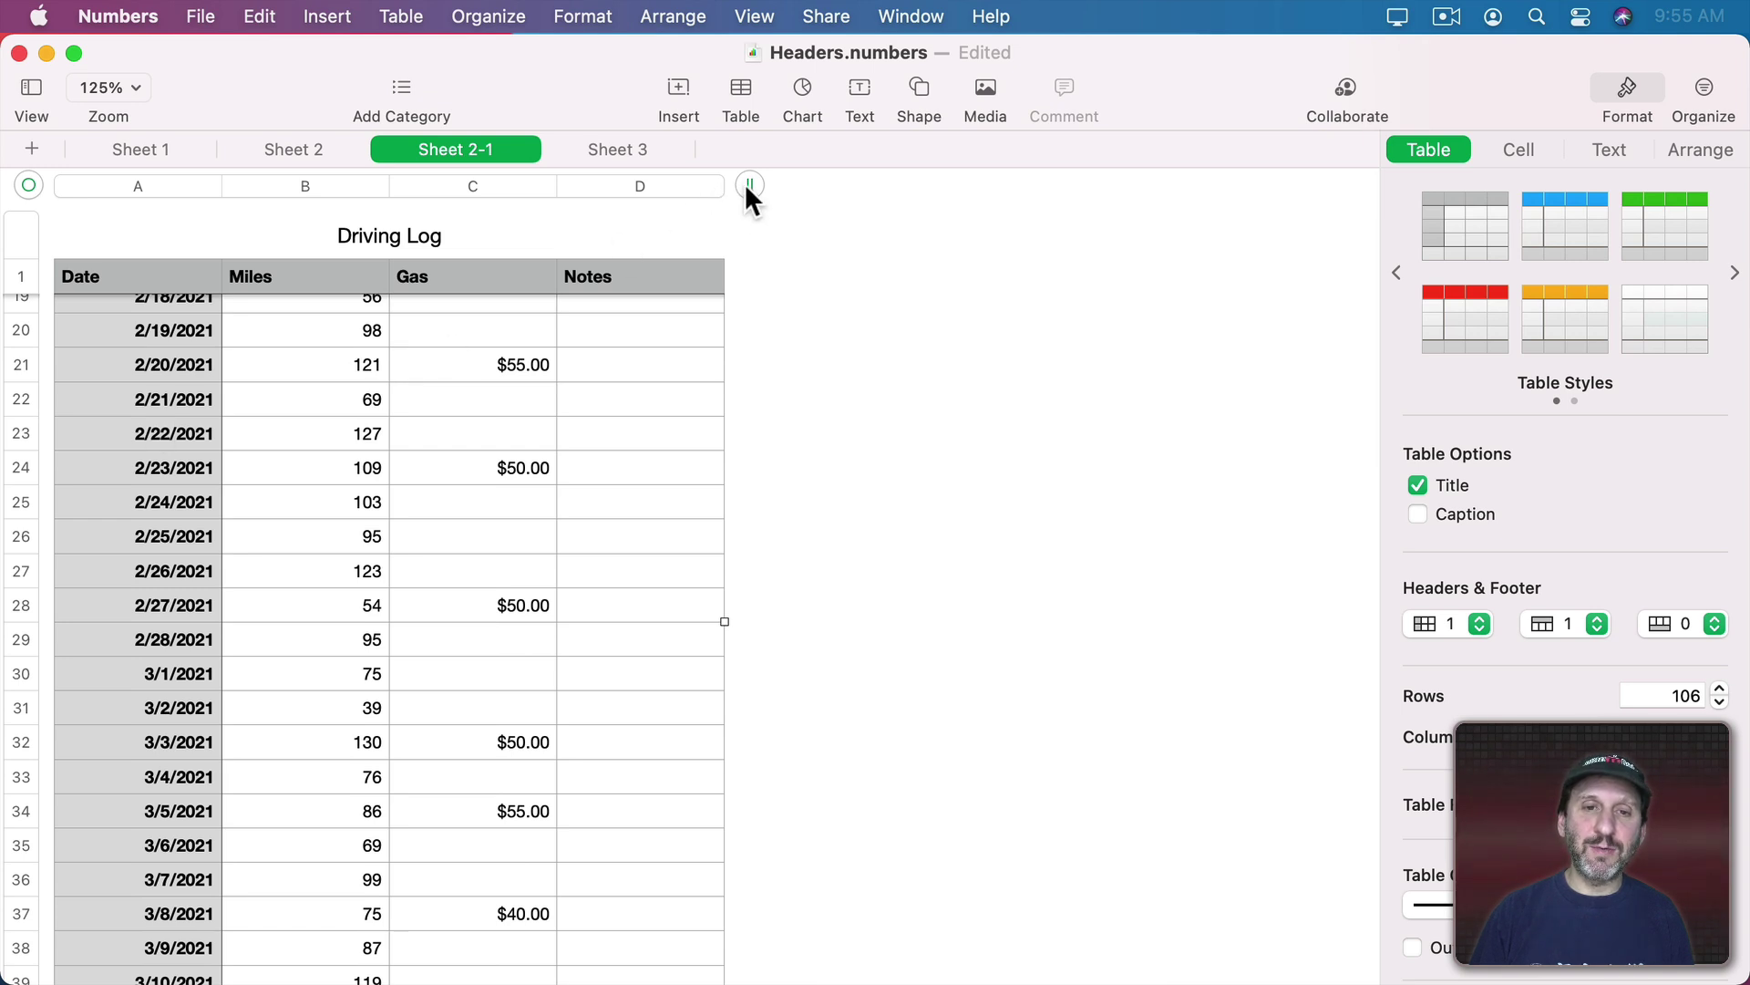
pyautogui.moveTo(750, 185); pyautogui.dragTo(1320, 209)
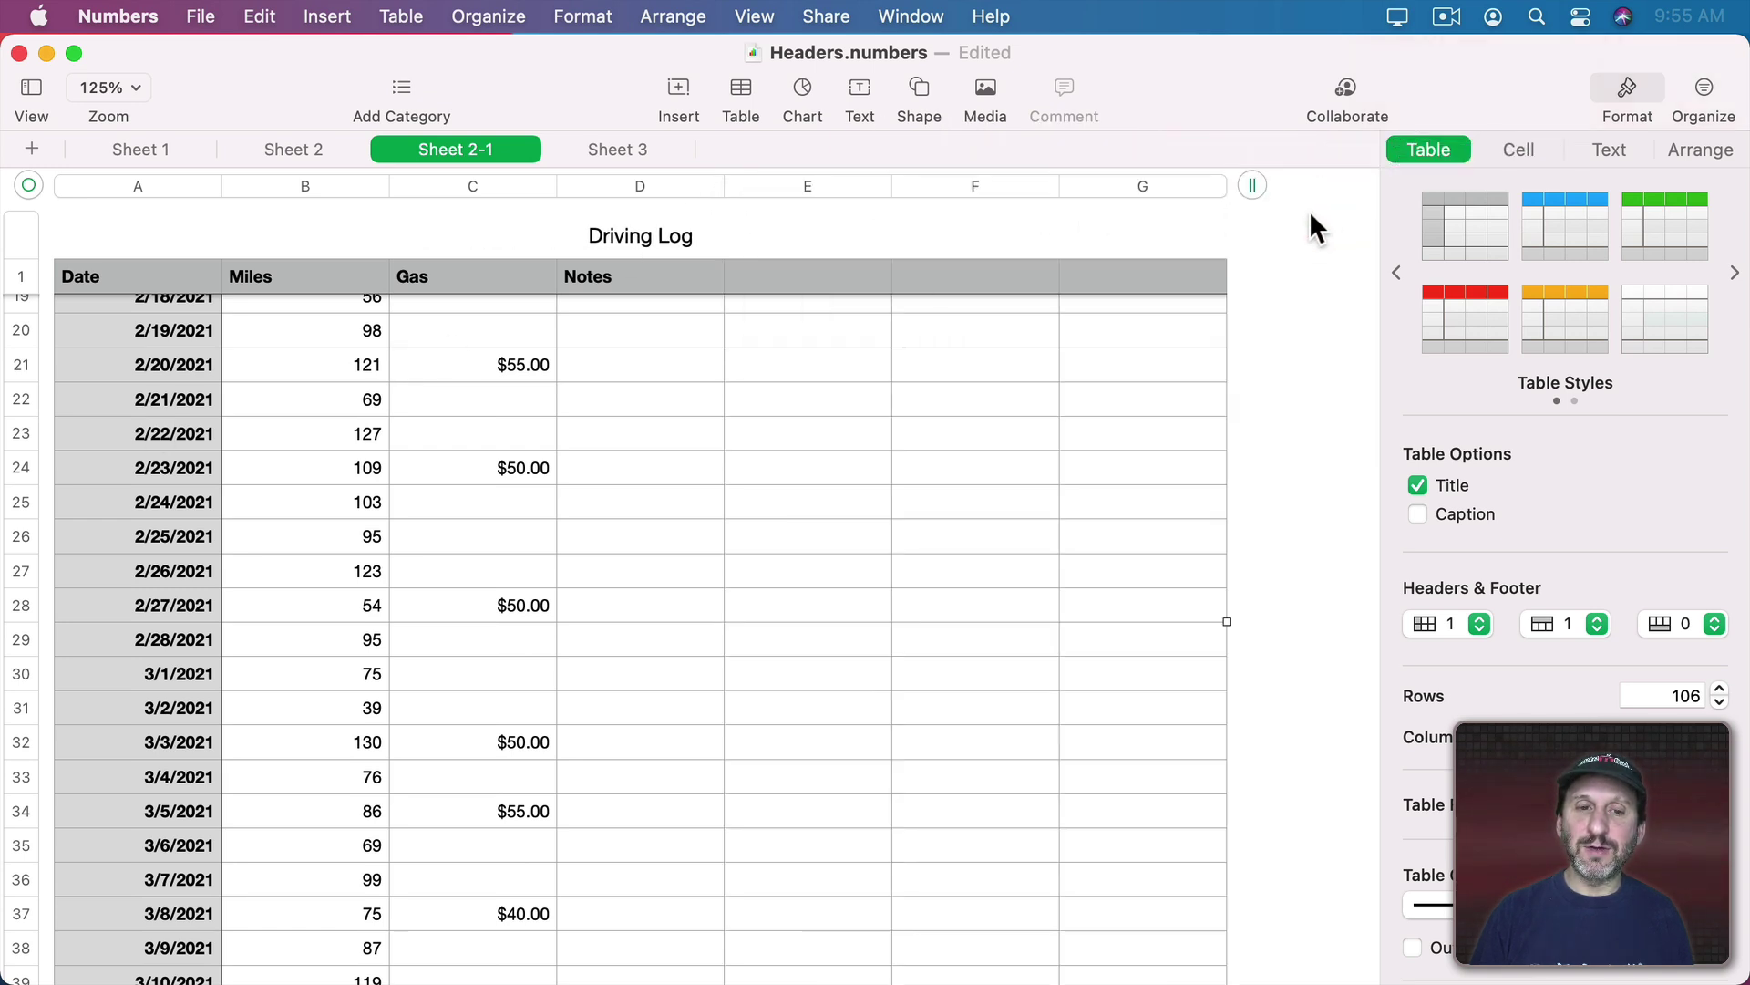
pyautogui.hscroll(5, 968, 364)
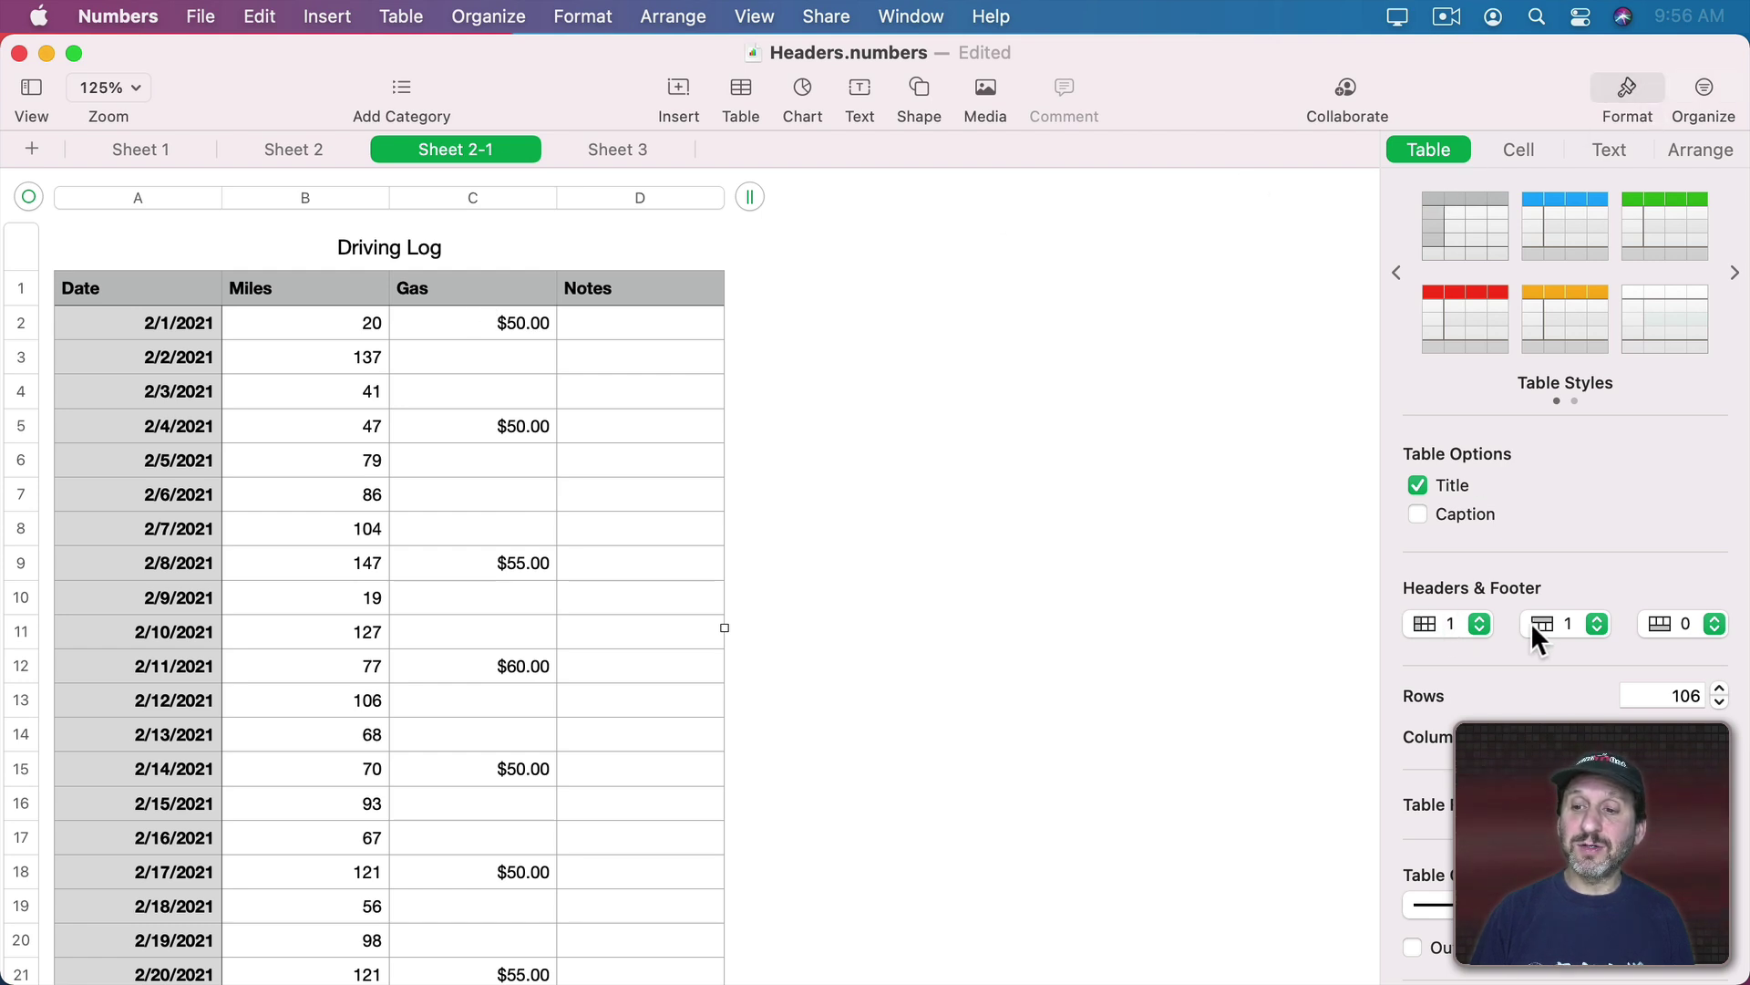
# Keep Header Columns at 1 and turn off Freeze Header Rows and Freeze Header Columns.
pyautogui.click(1442, 623)
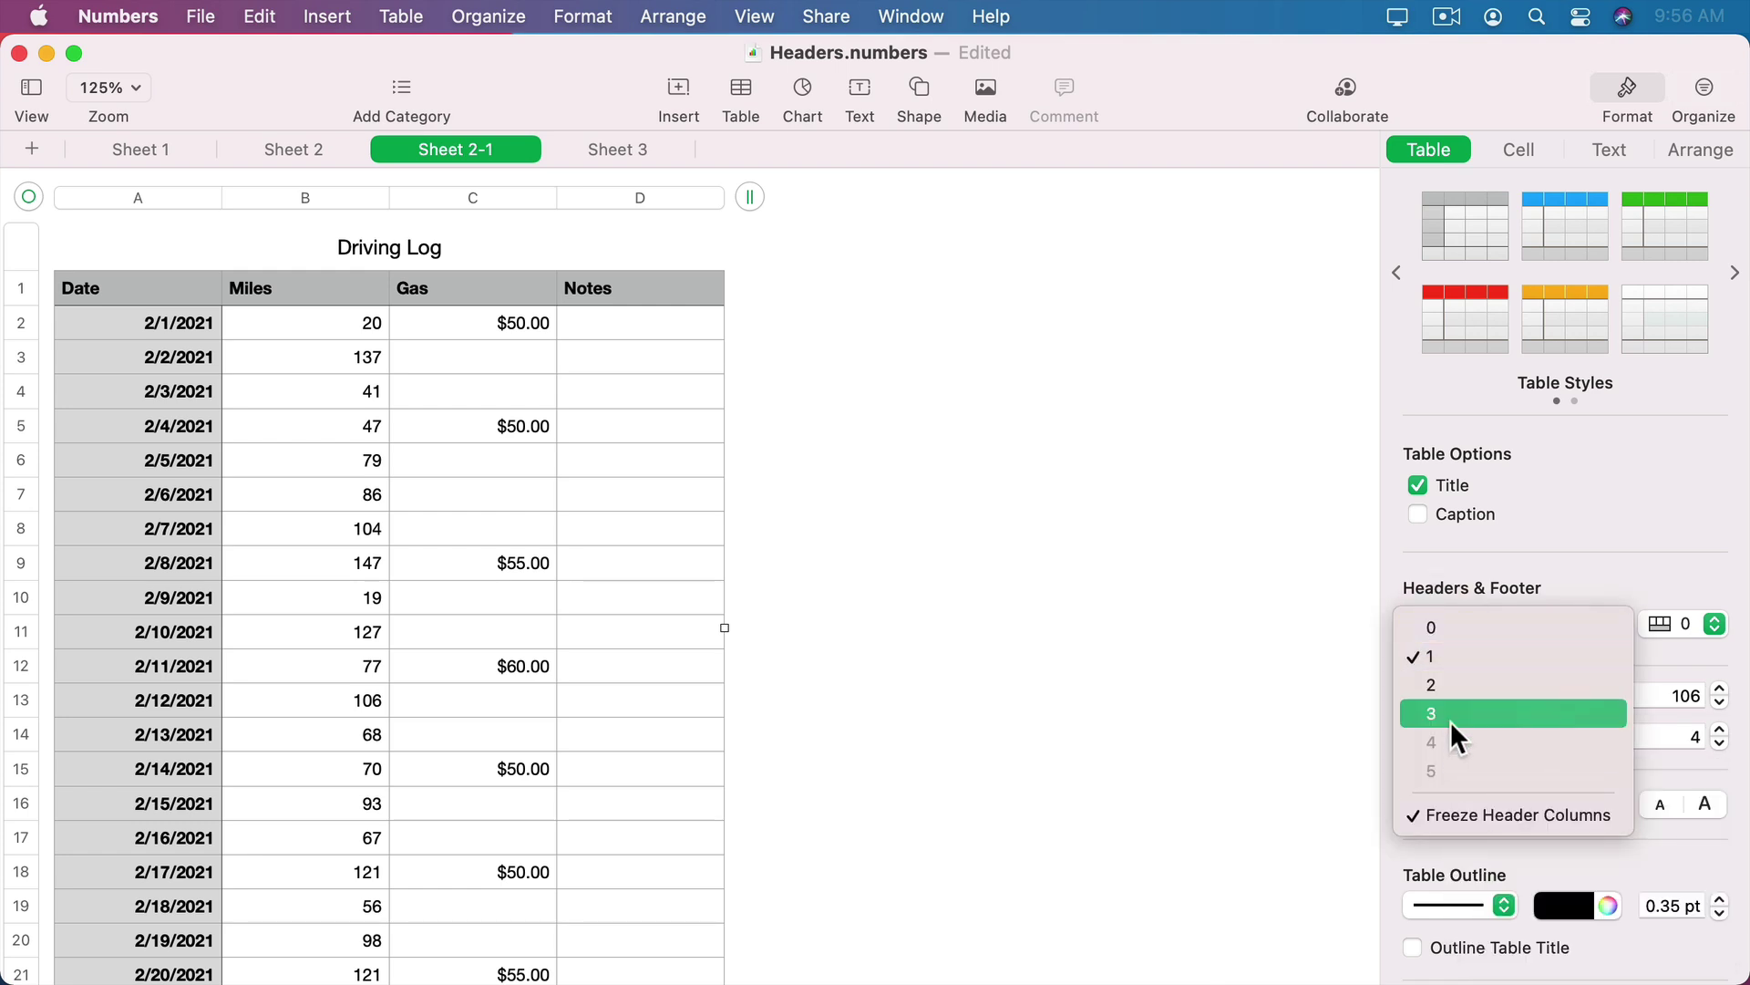
pyautogui.click(1475, 565)
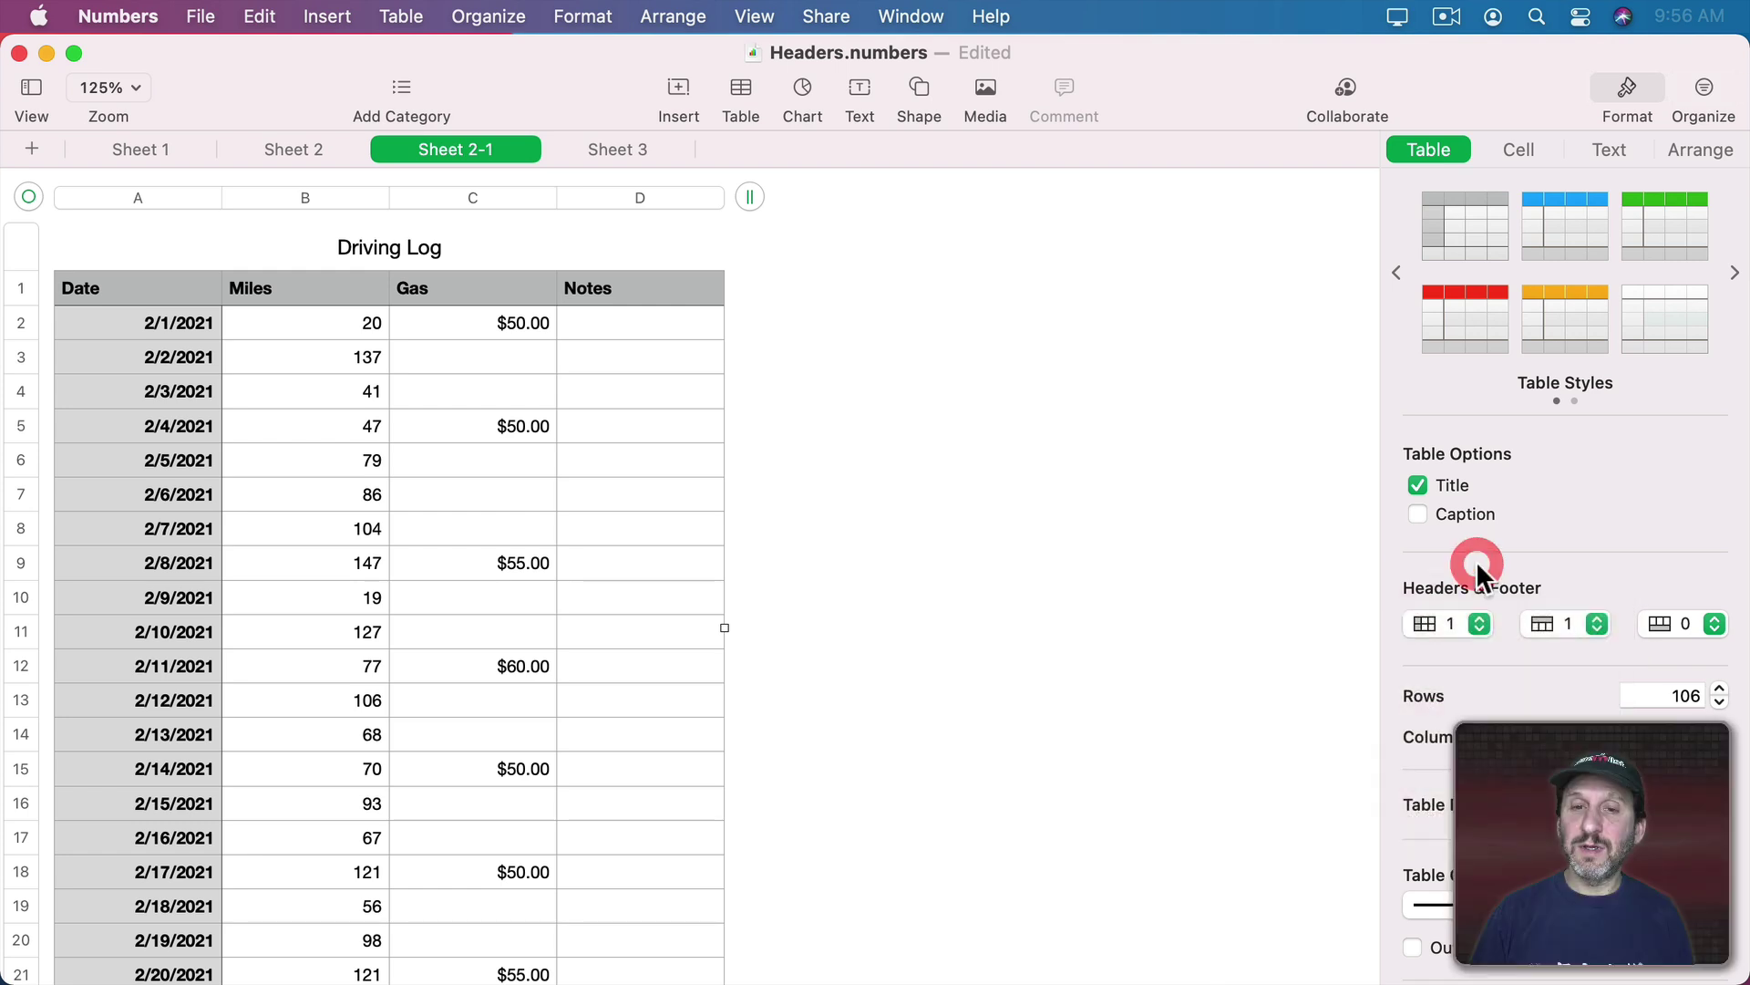
pyautogui.click(401, 17)
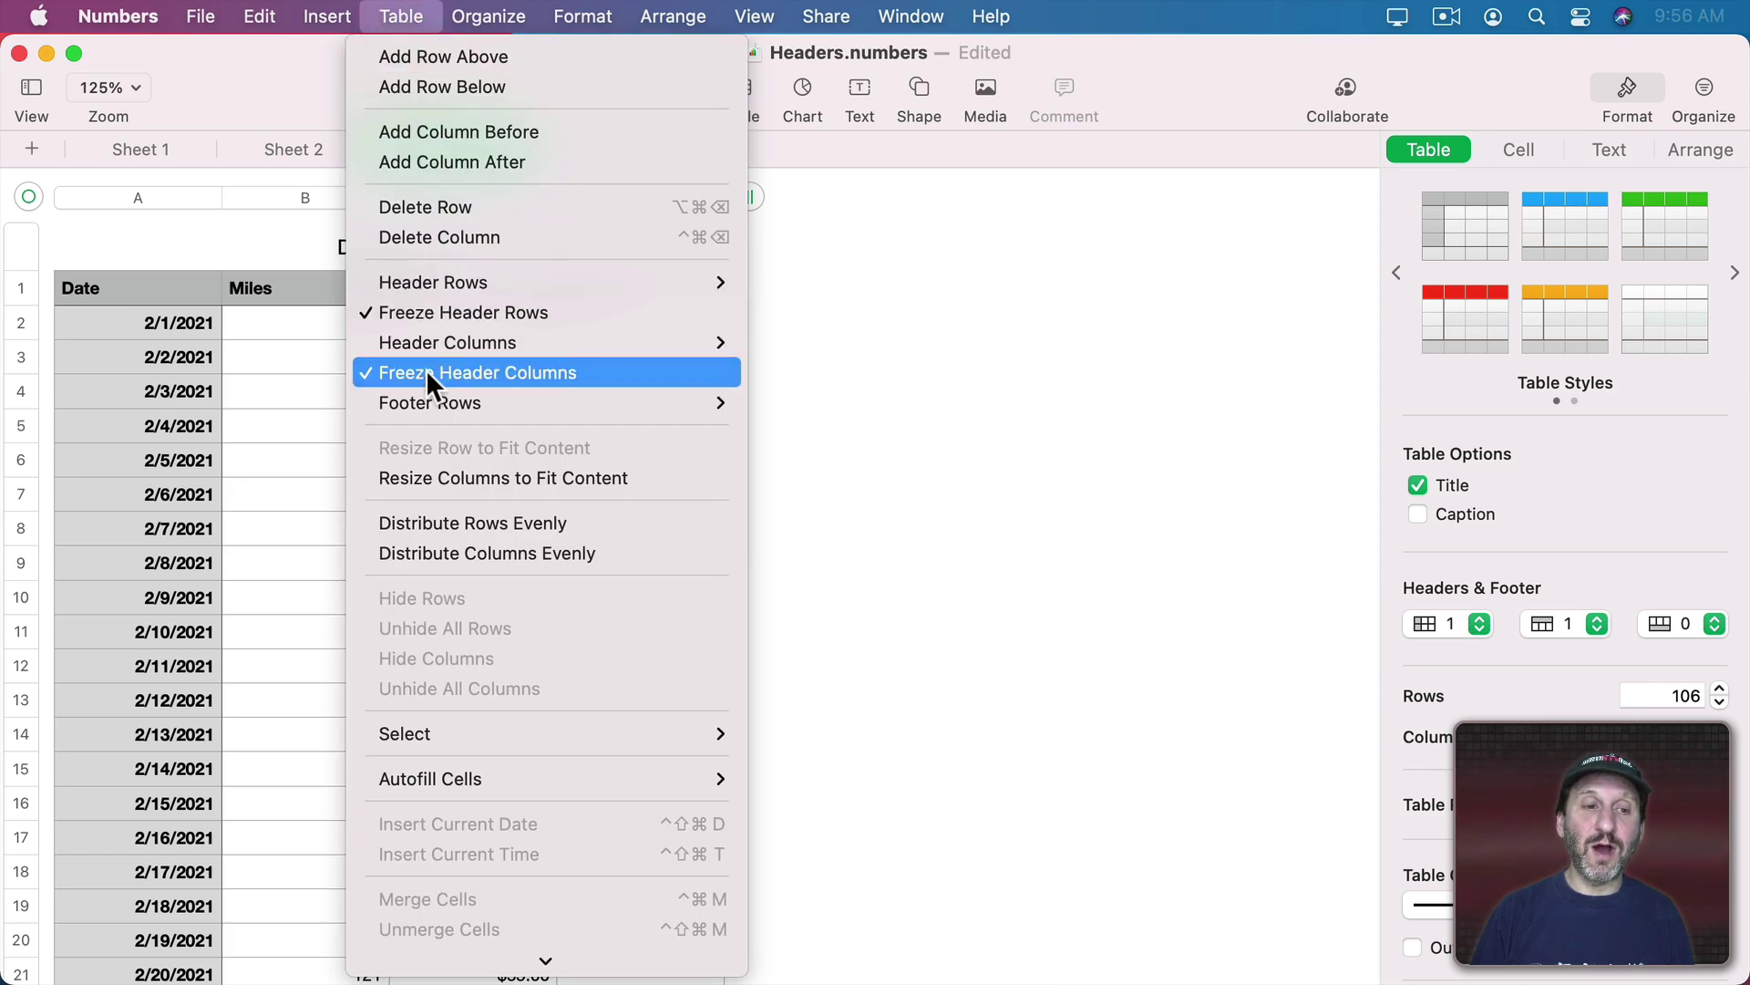
pyautogui.click(471, 313)
pyautogui.click(401, 17)
pyautogui.click(442, 373)
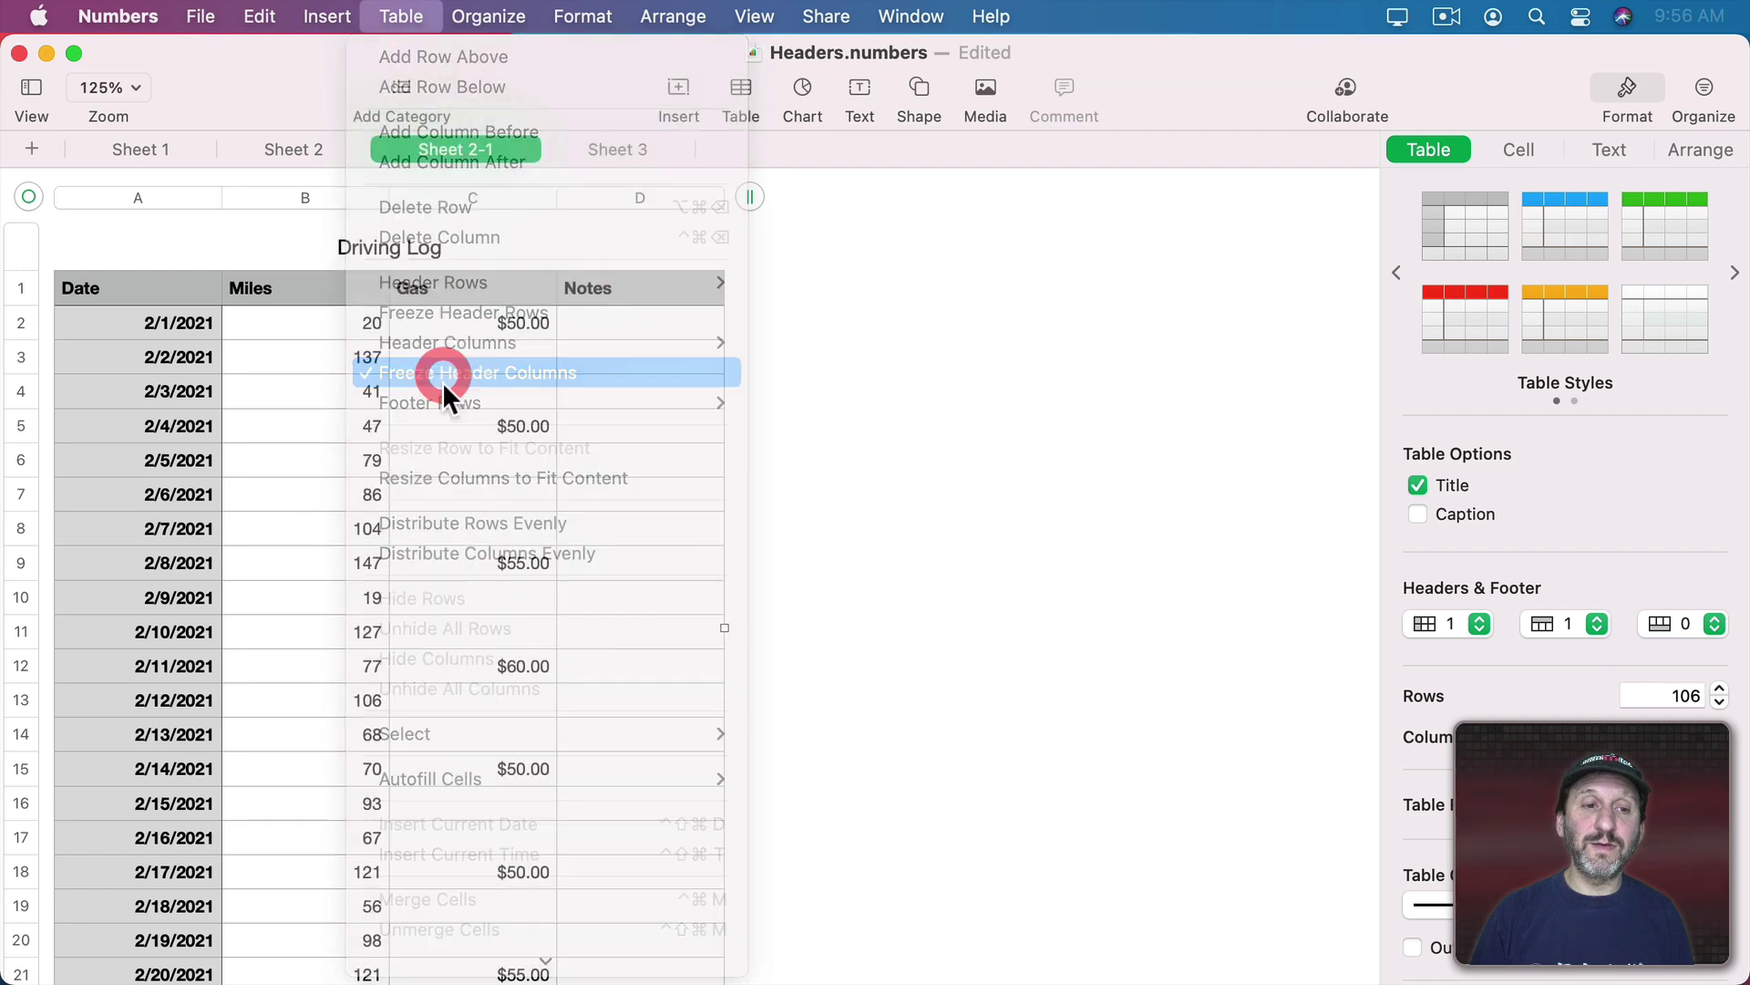
pyautogui.scroll(-10, 389, 504)
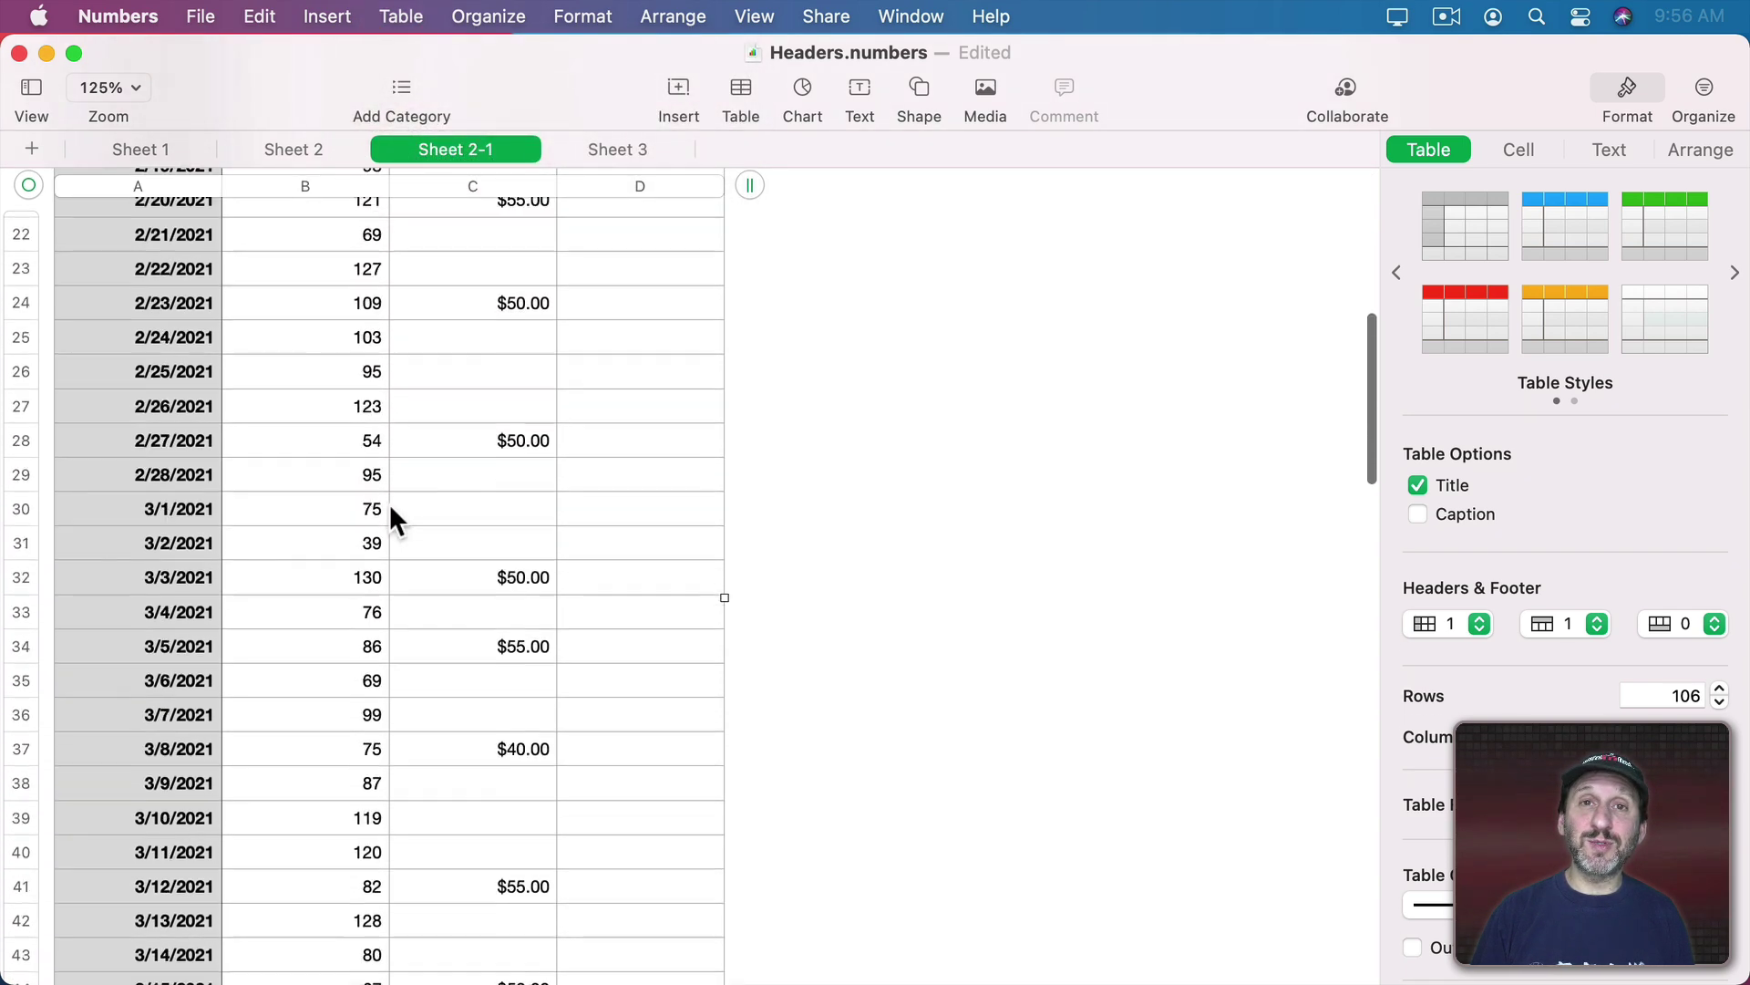
pyautogui.scroll(10, 389, 519)
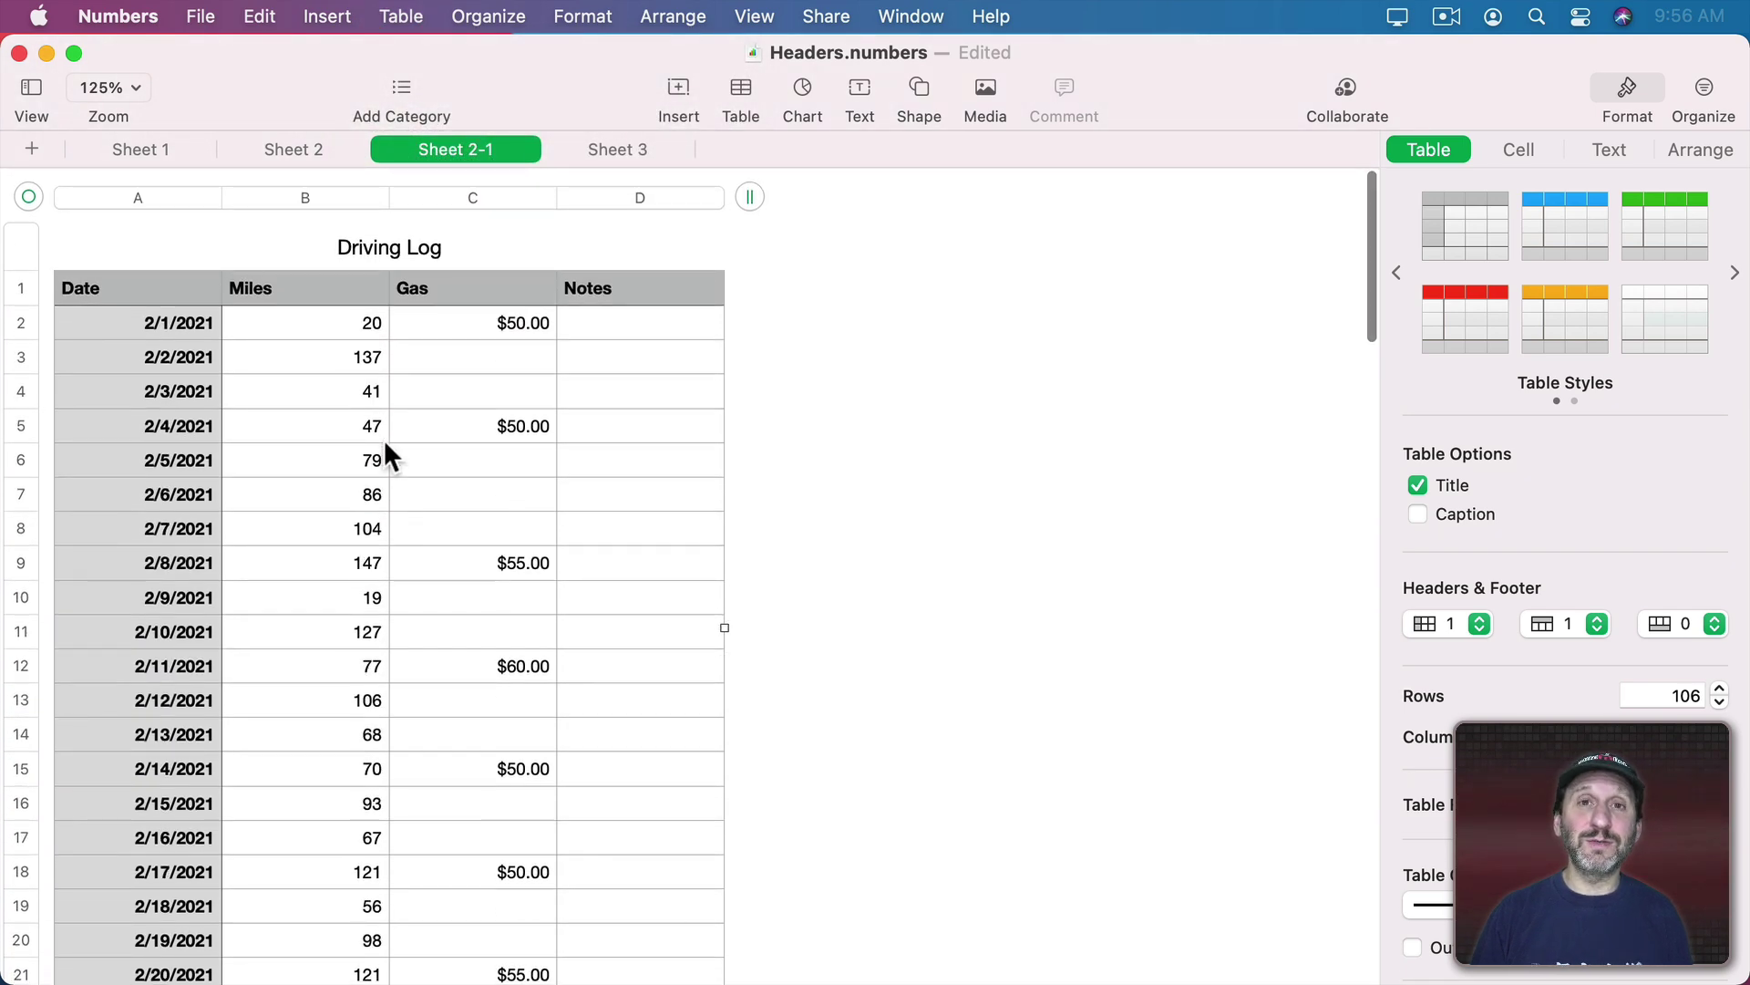
# Open the Driving Log's File > Print preview and scroll to page 2's repeated header.
pyautogui.click(792, 345)
pyautogui.click(202, 16)
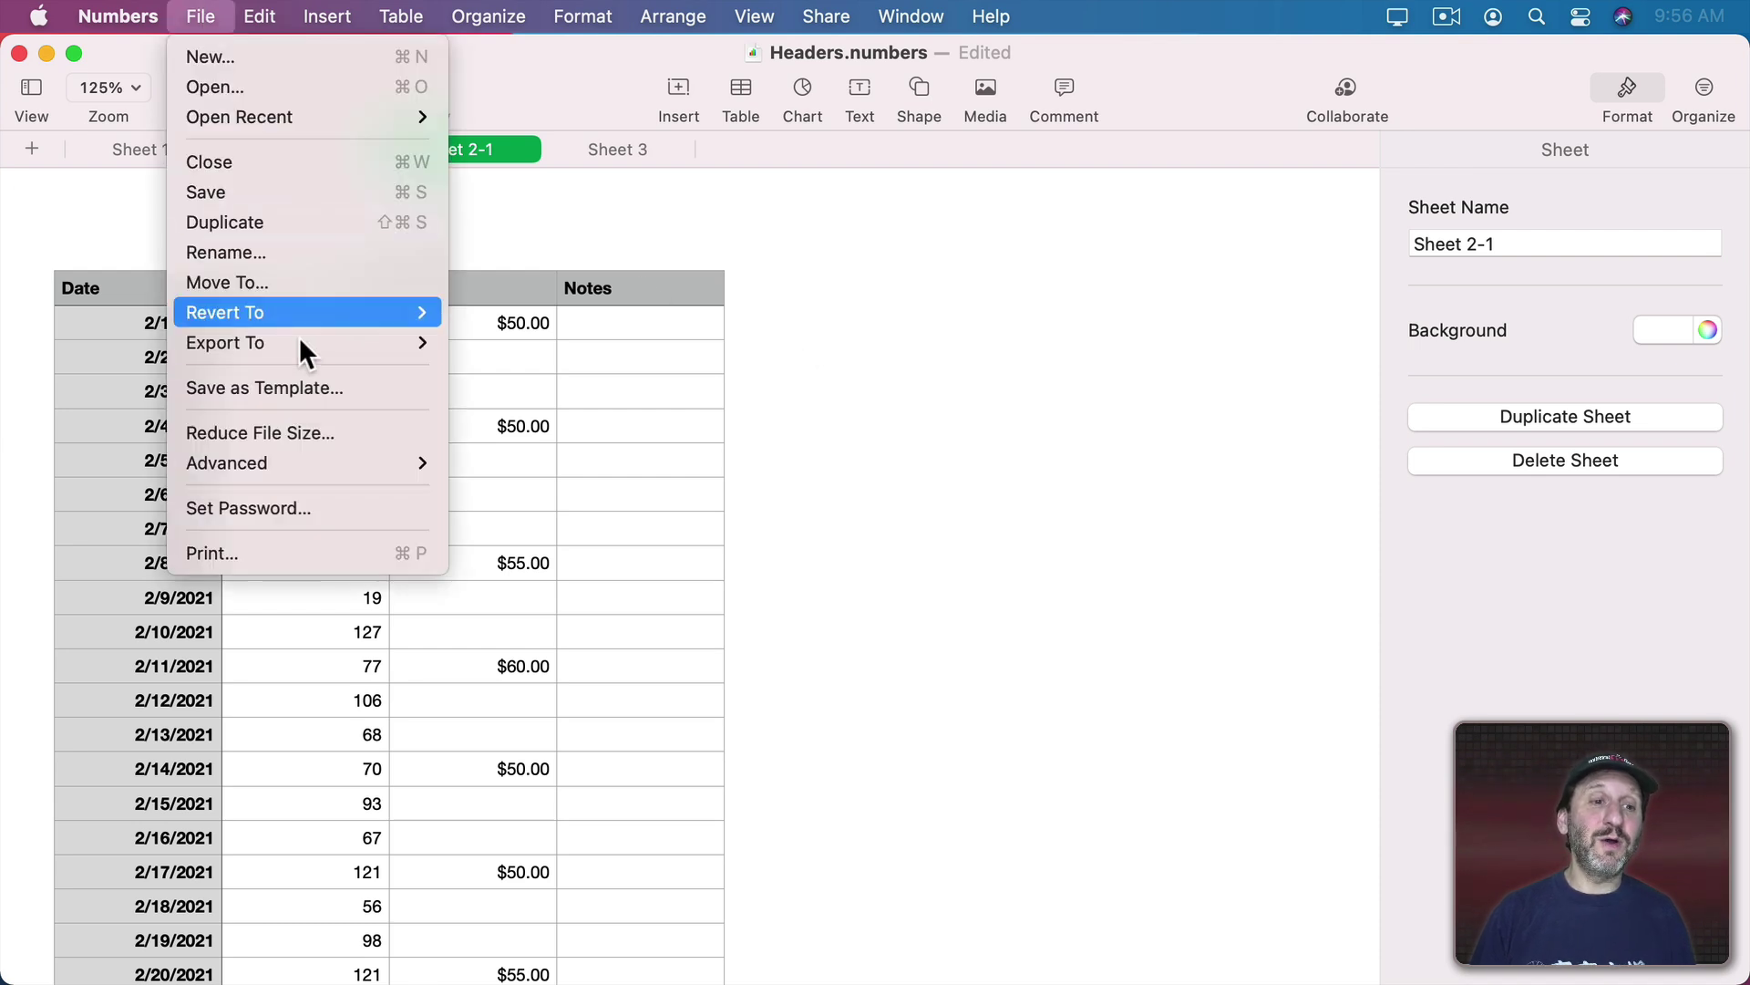
pyautogui.click(285, 551)
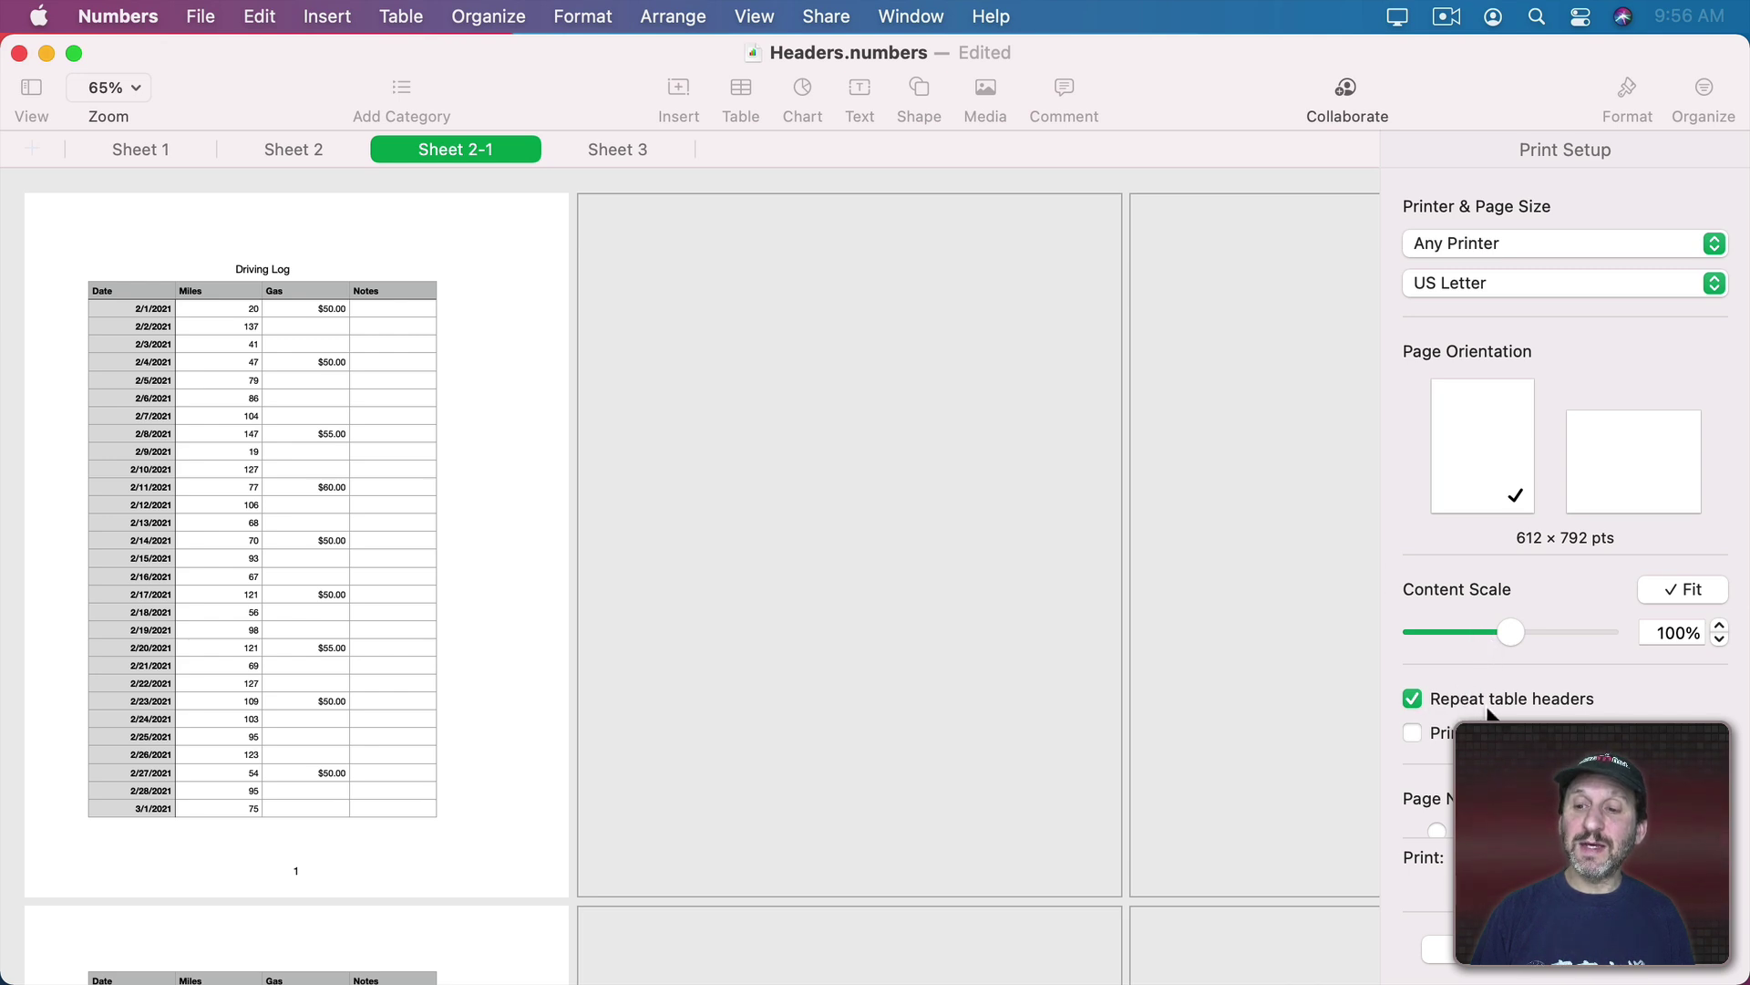
pyautogui.moveTo(295, 537)
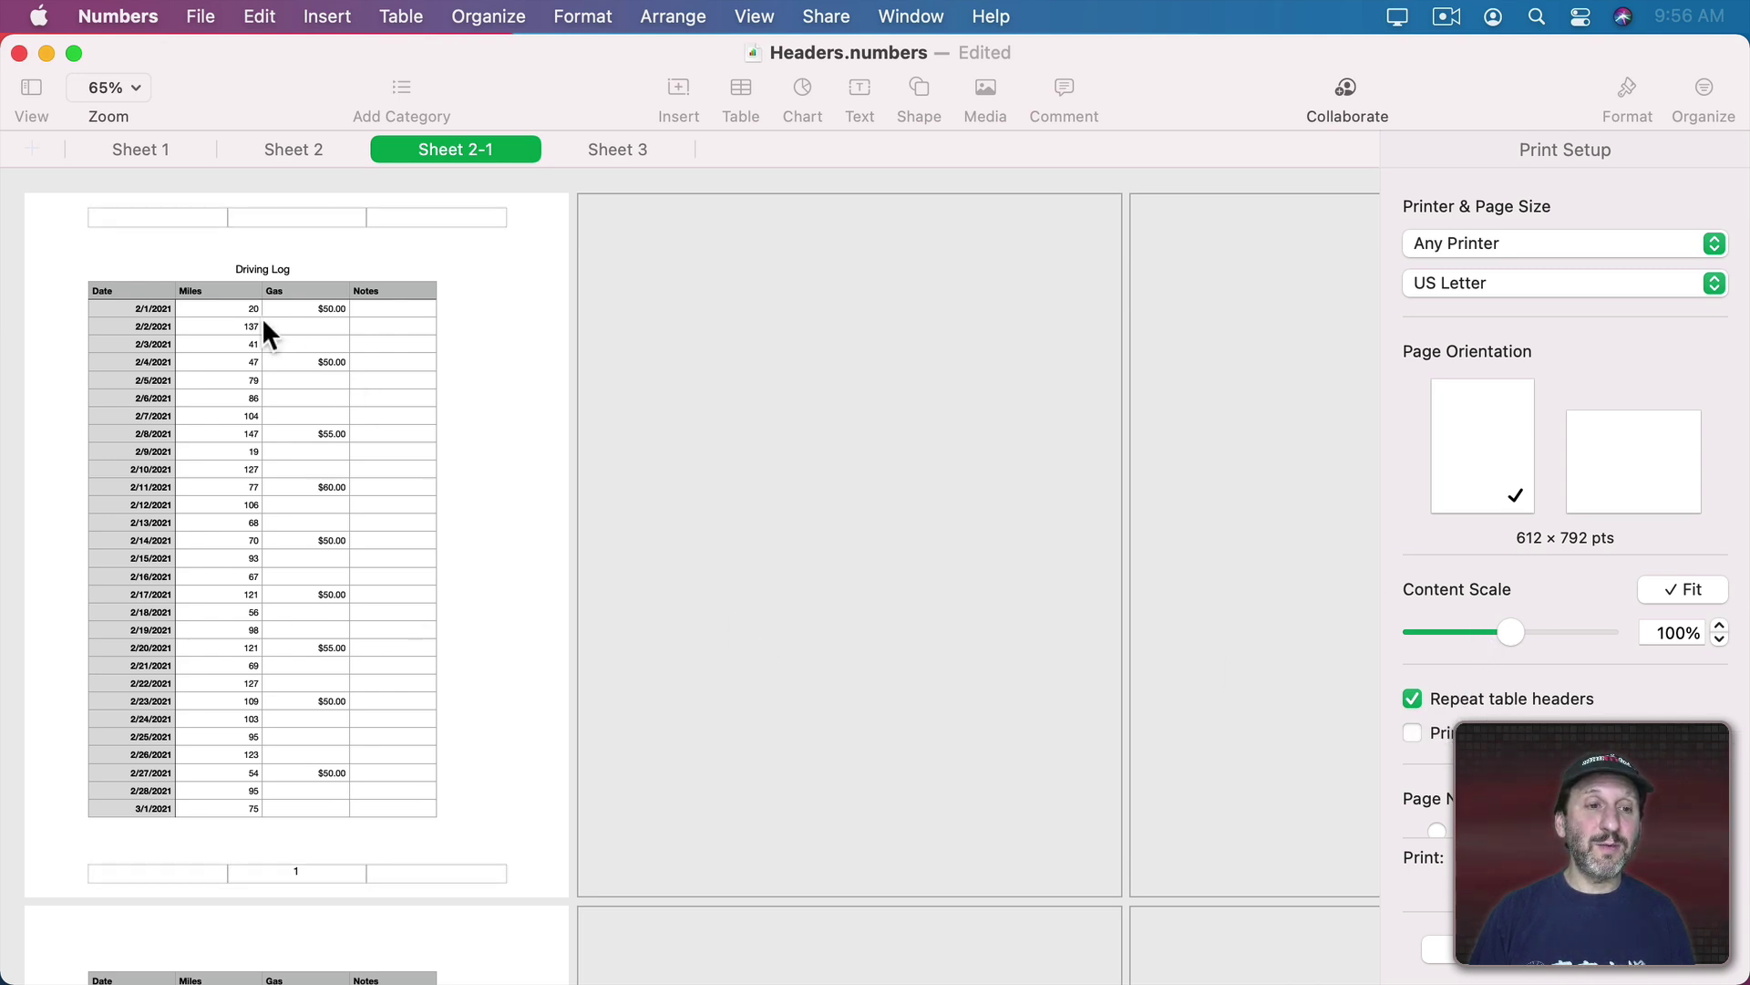
pyautogui.scroll(-10, 237, 519)
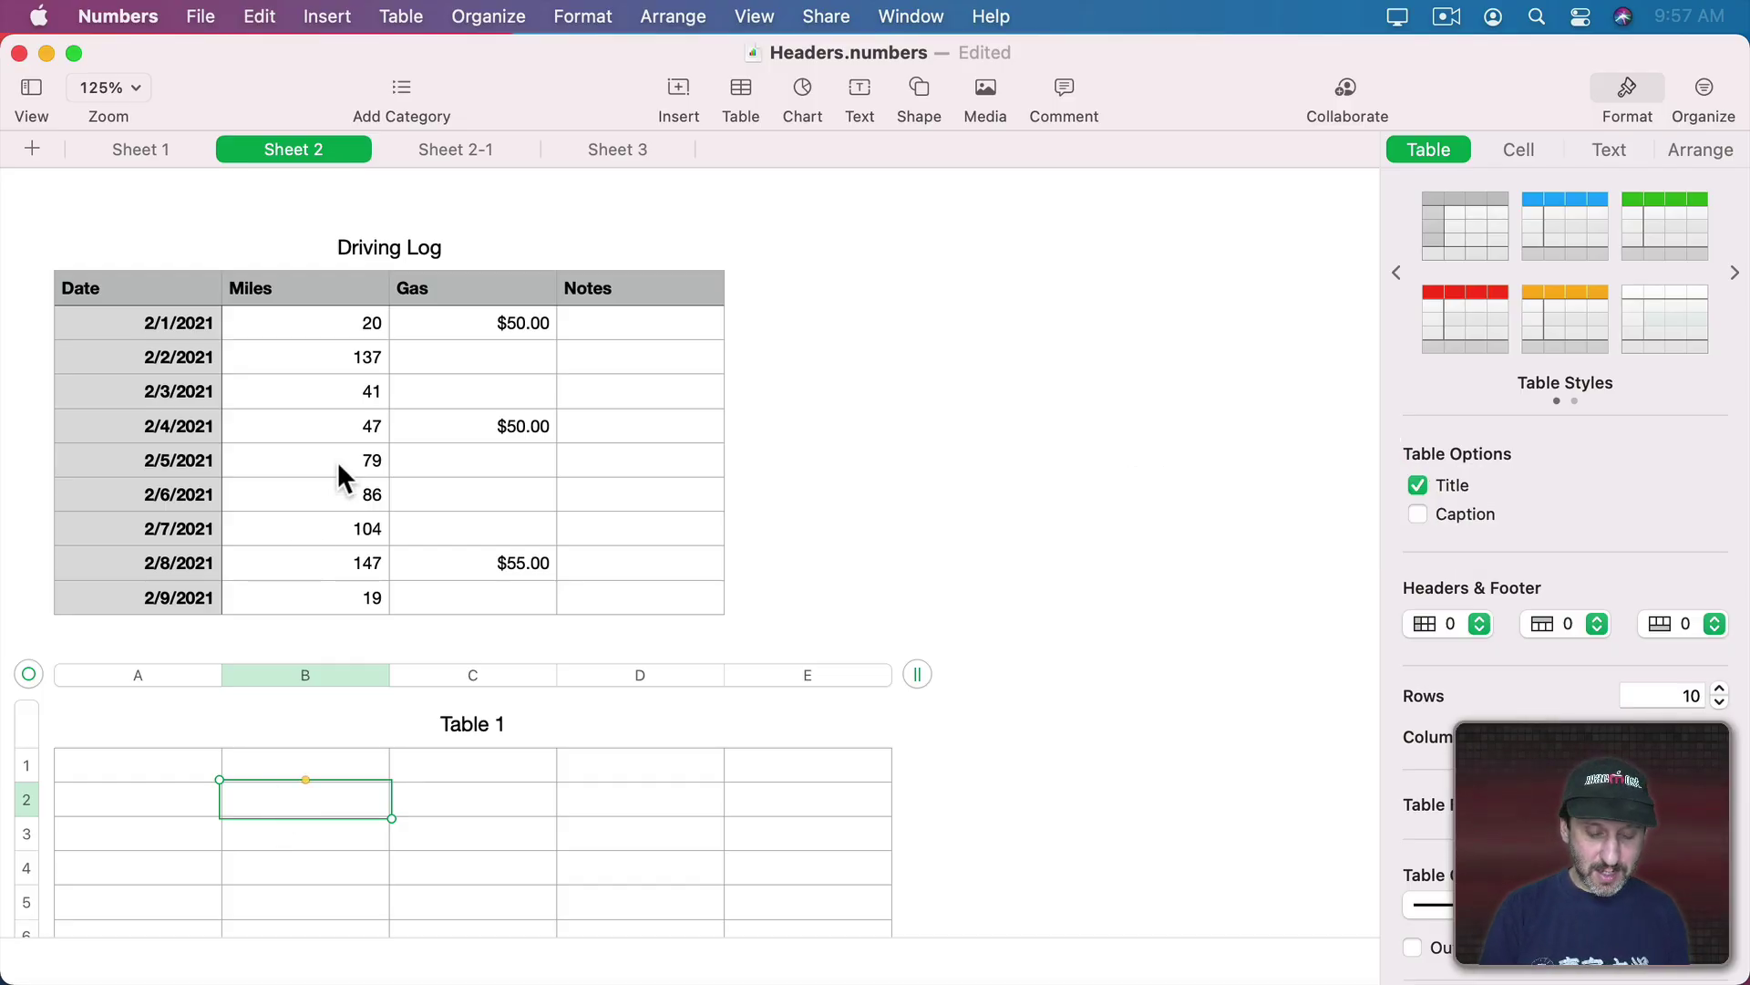
# Enter =SUM over the Driving Log's Miles column in Table 1 B2, showing 680.
pyautogui.write('=sum(')
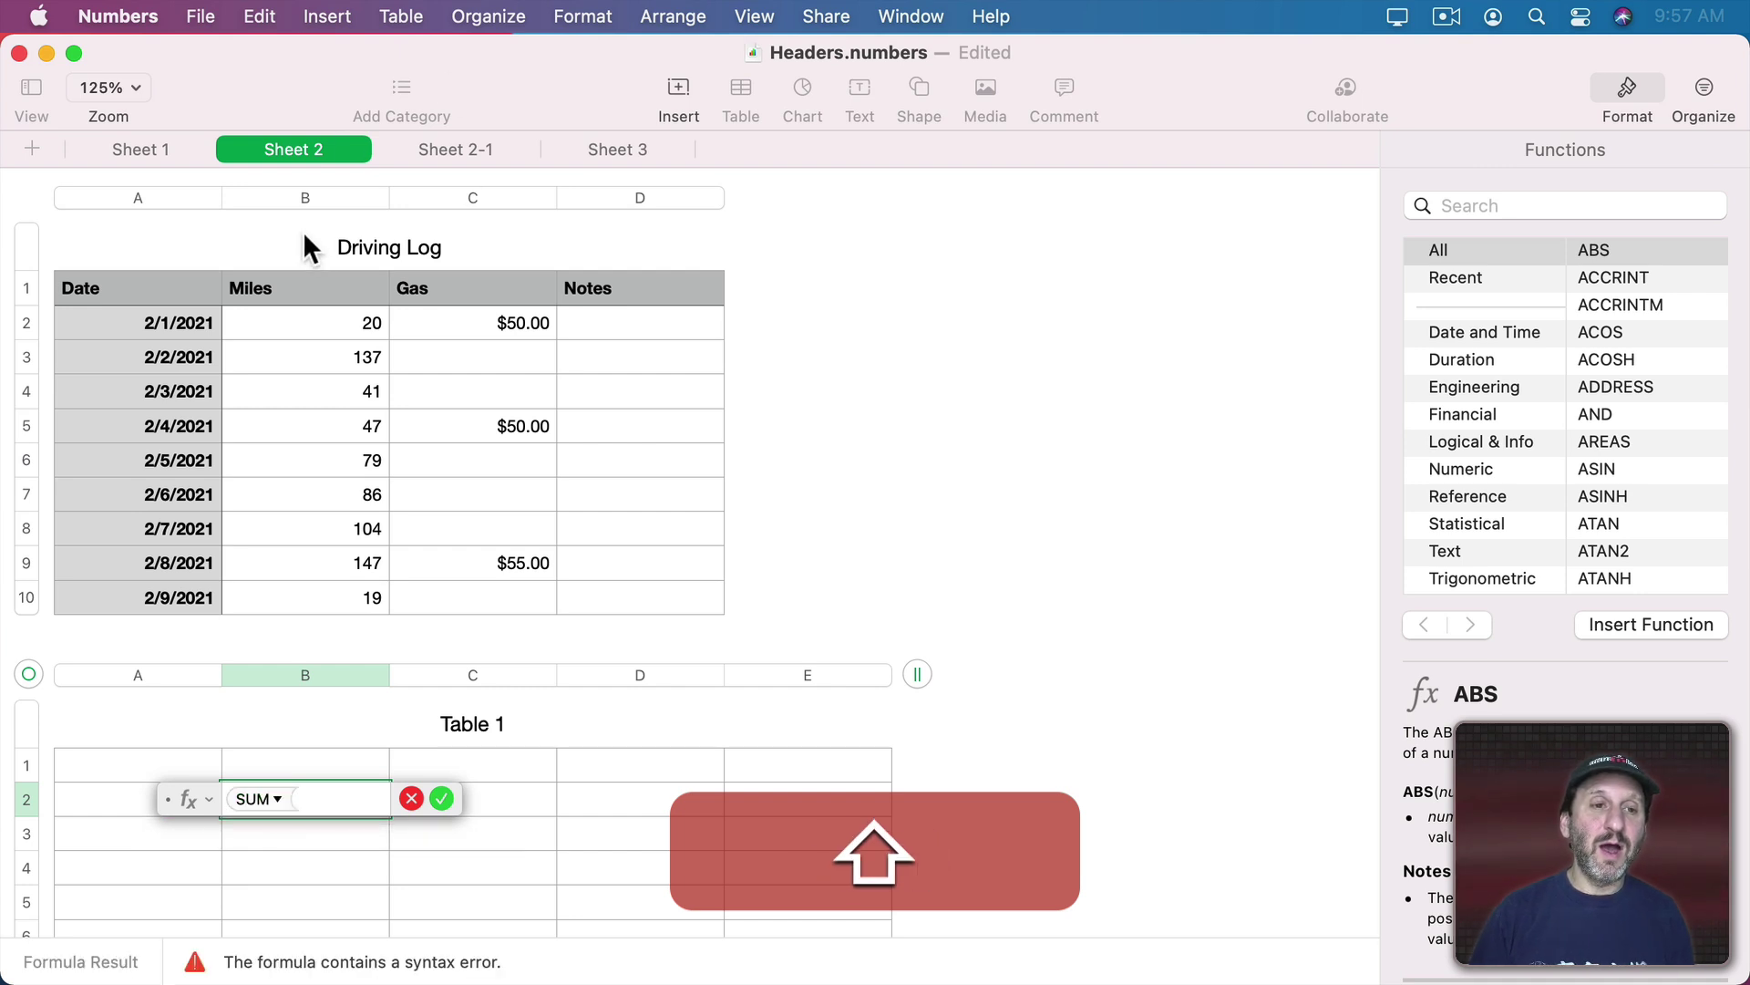
pyautogui.click(300, 200)
pyautogui.write(')')
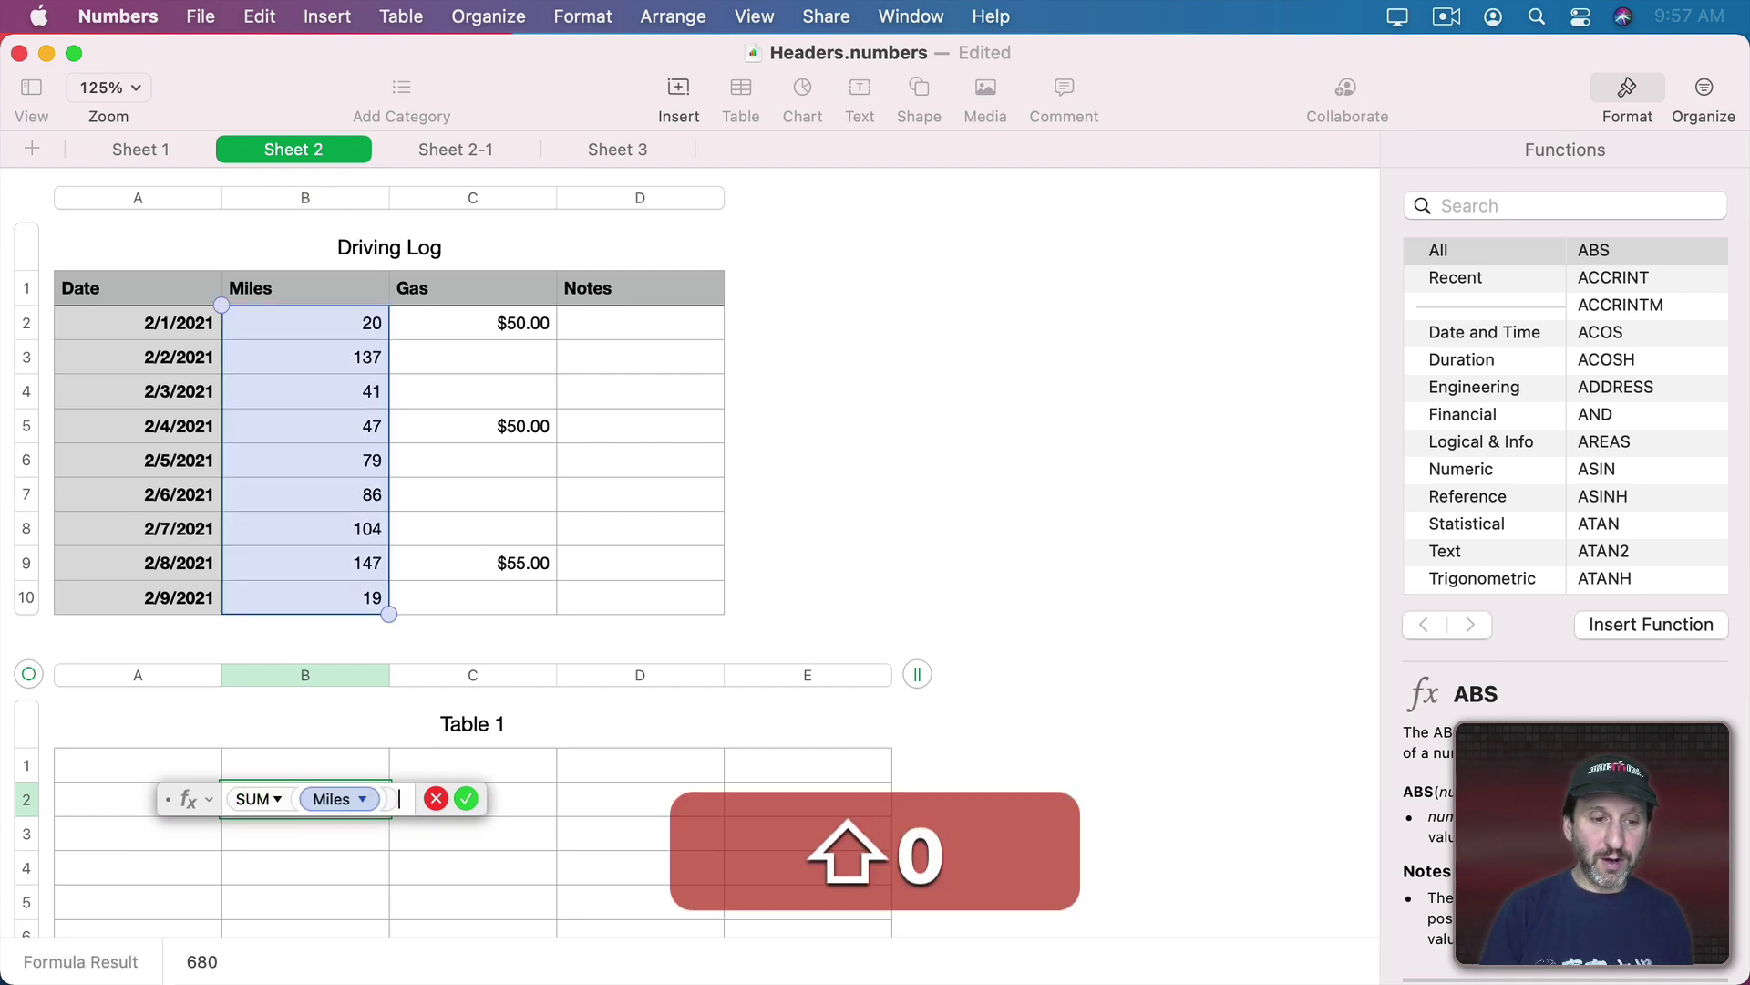
pyautogui.hotkey('shift', 'Return')
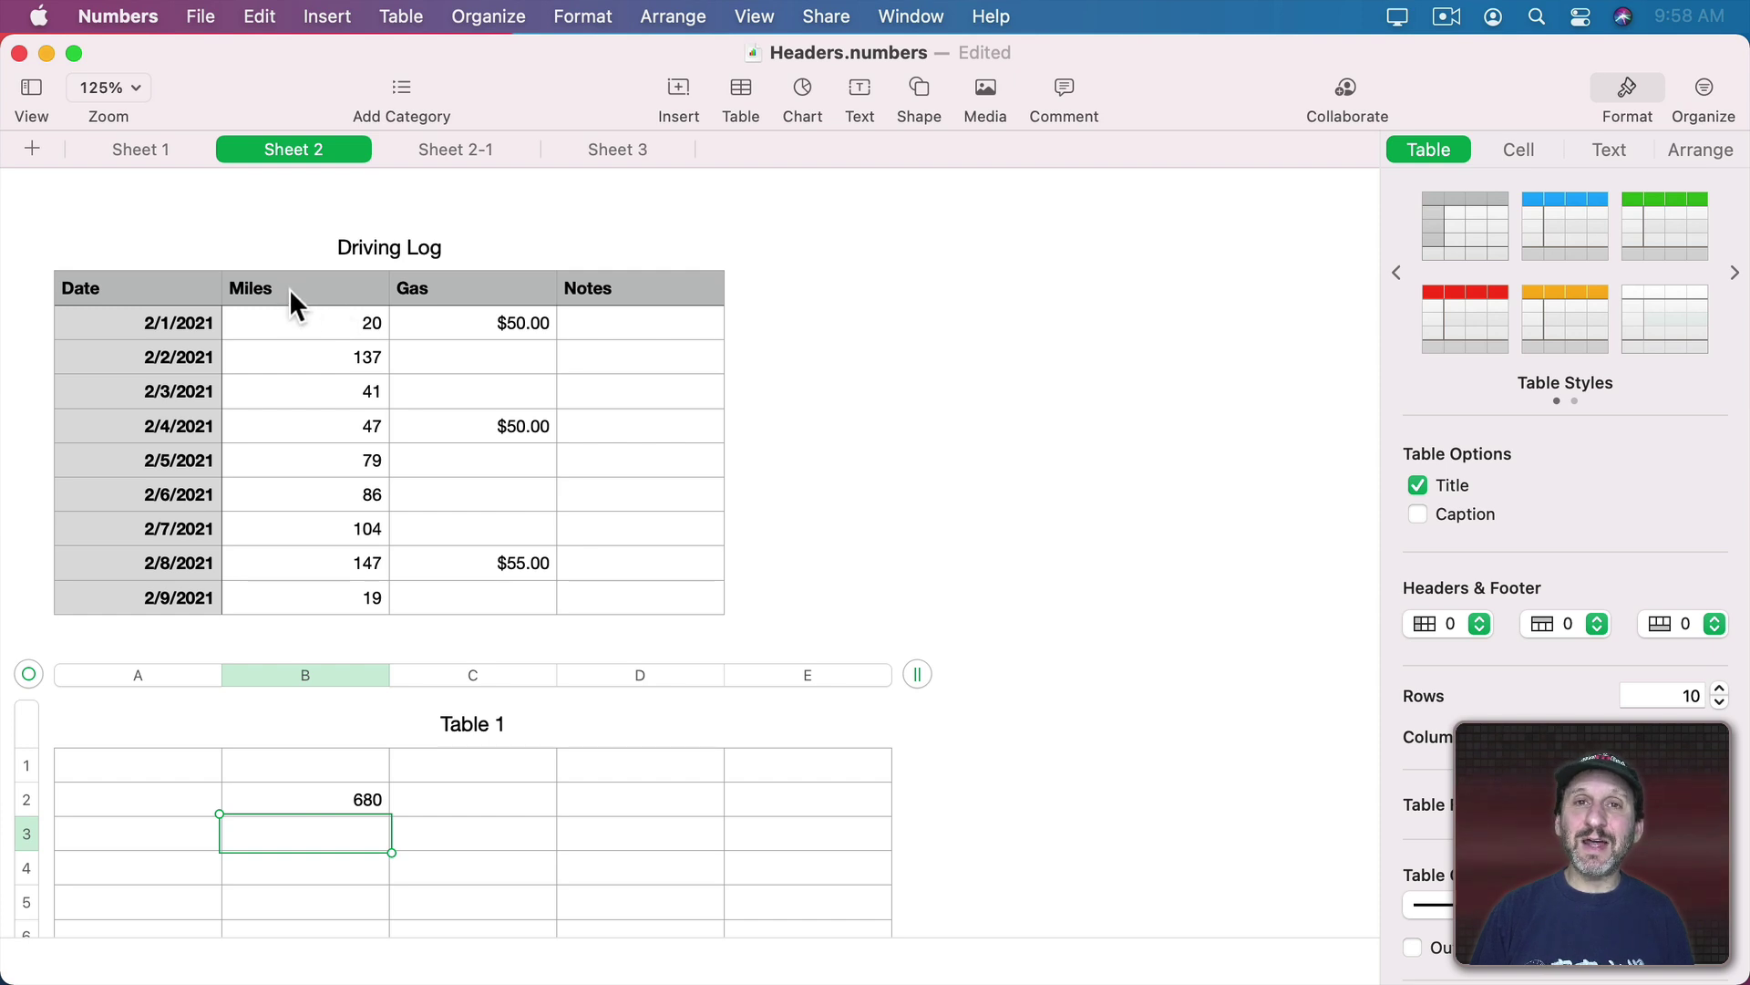
# Replace B2's 680 total with =AVERAGE of the Miles column, giving 75.5555555555556.
pyautogui.click(322, 786)
pyautogui.press('Delete')
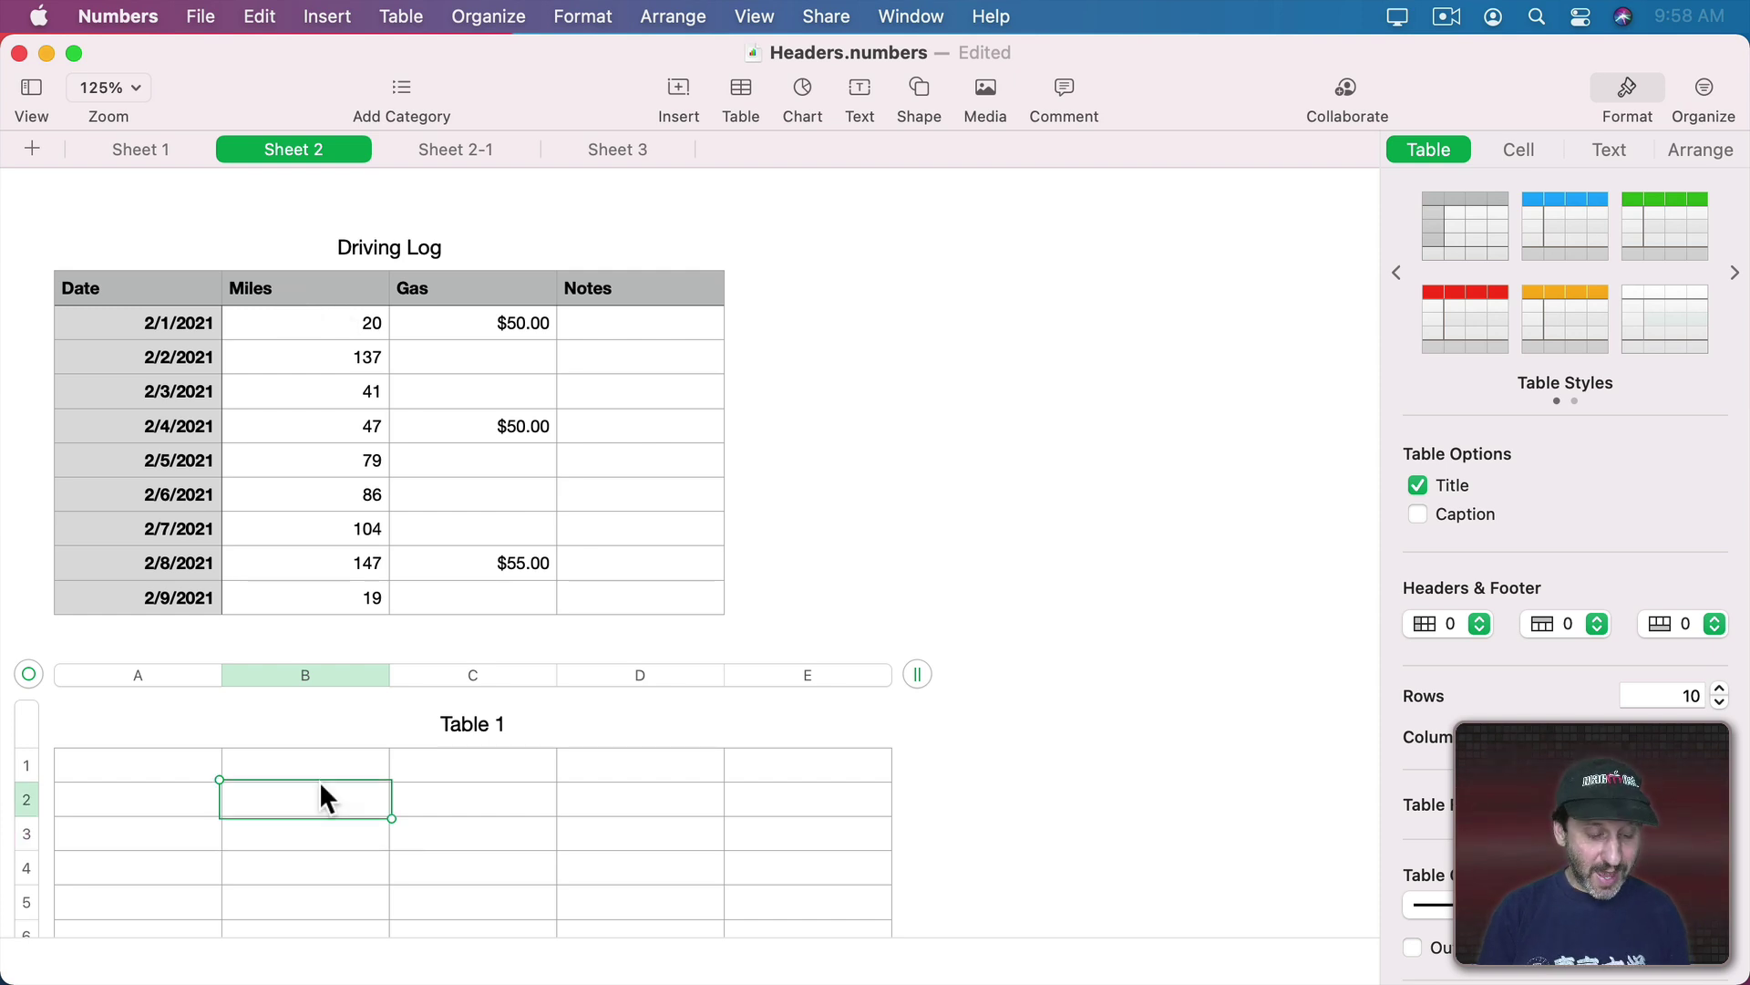
pyautogui.write('=average')
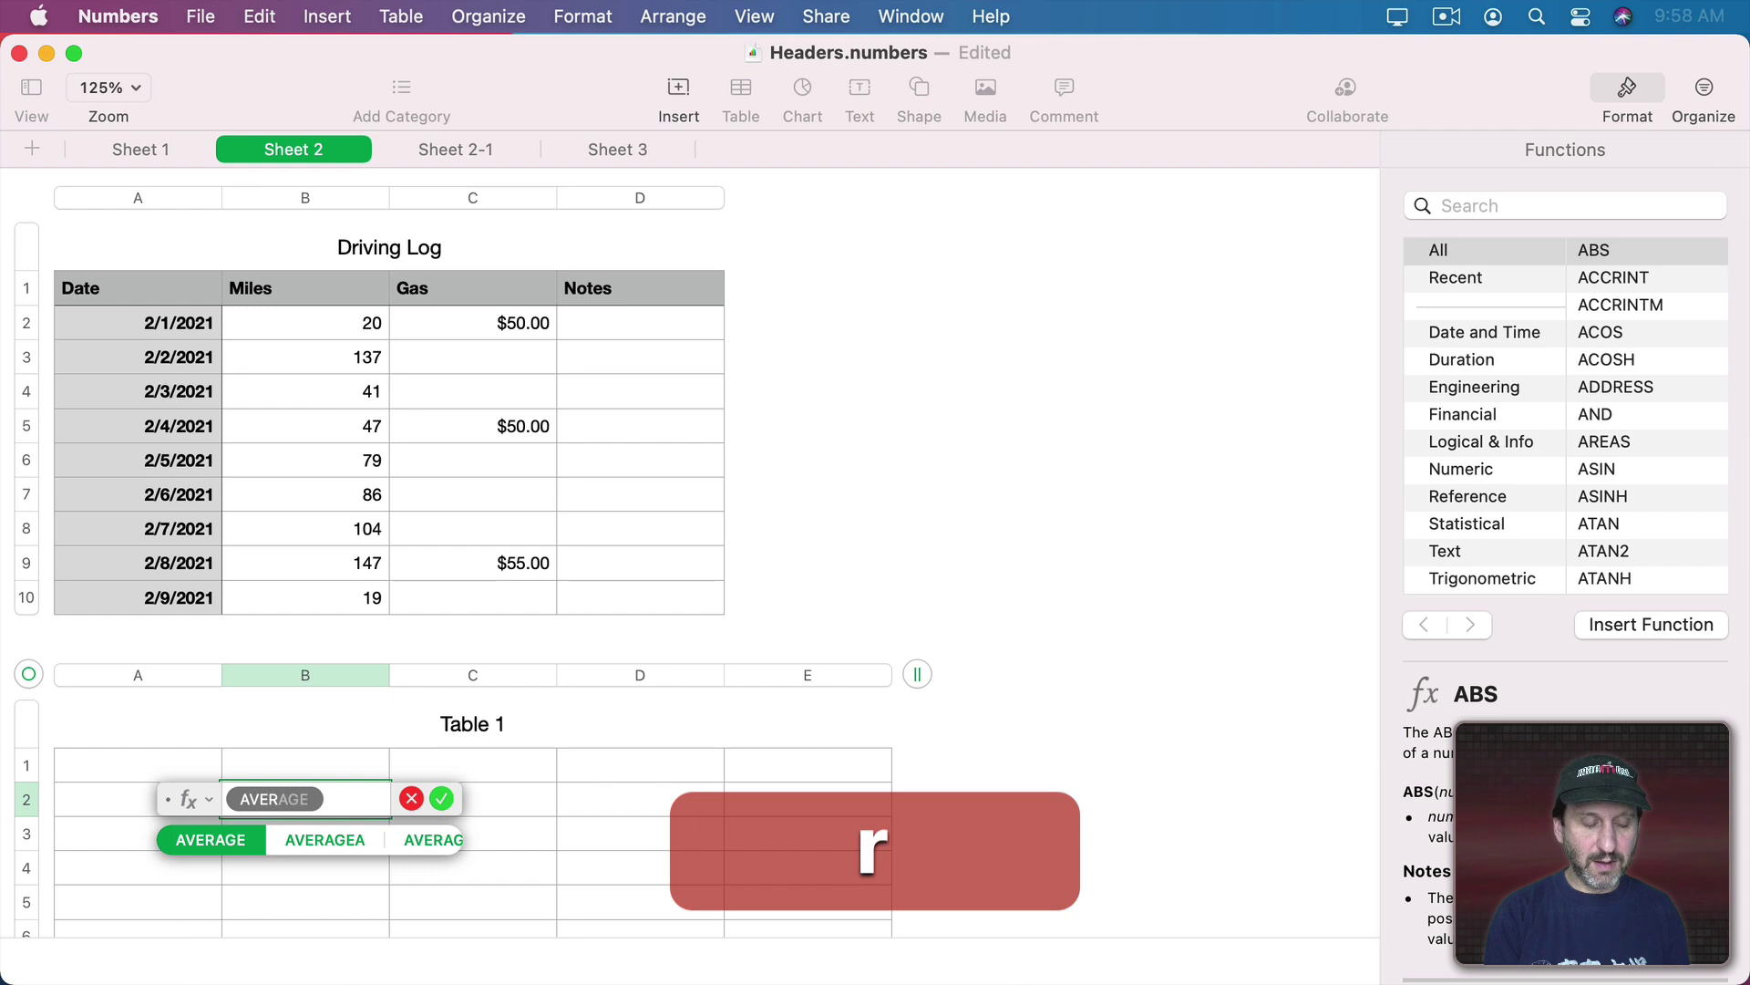
pyautogui.write('(')
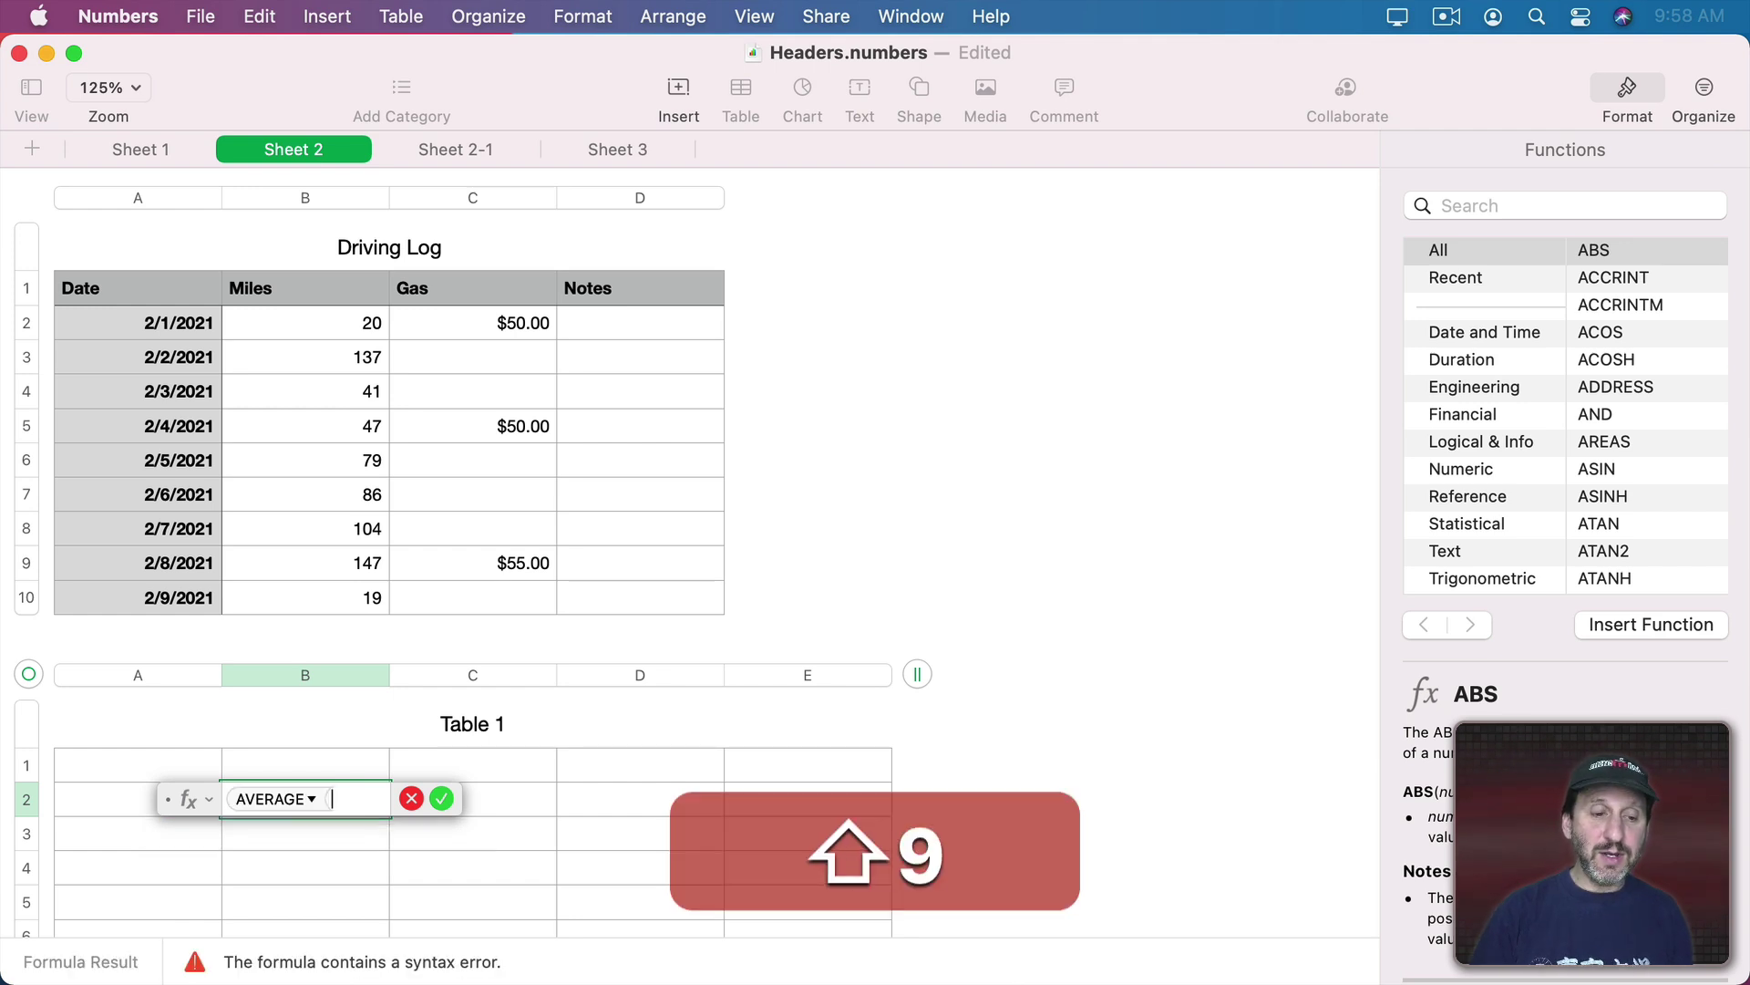
pyautogui.click(319, 196)
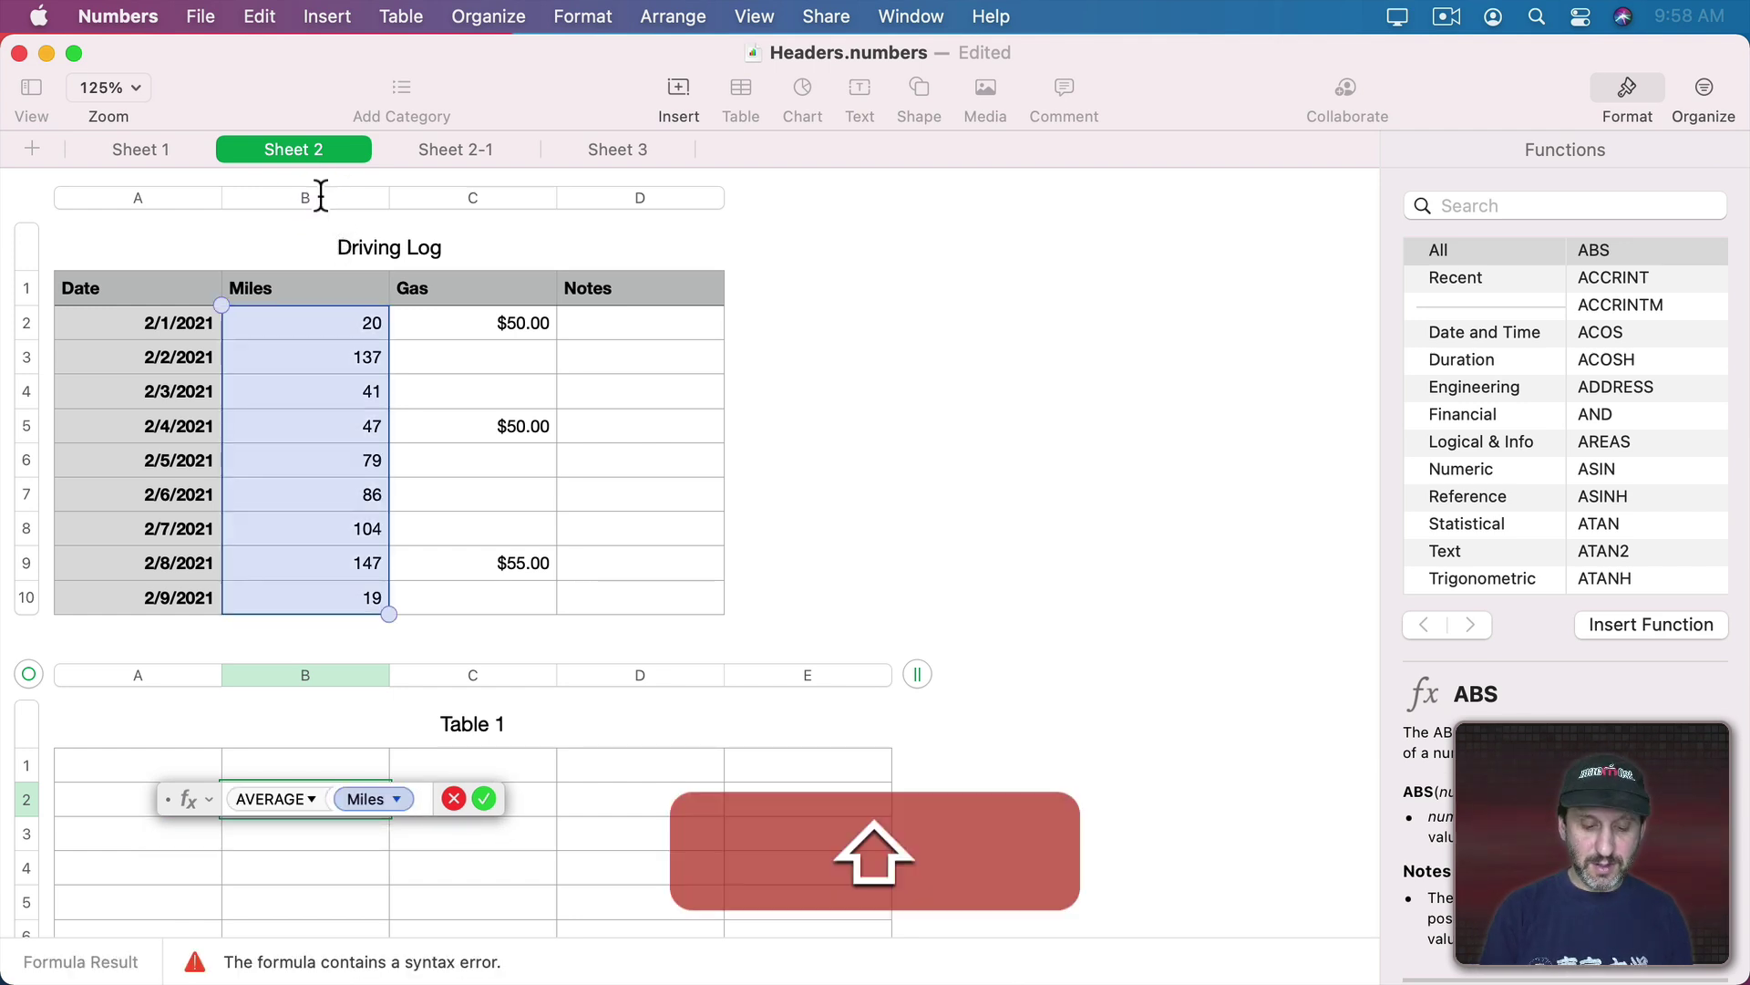
pyautogui.hotkey('shift', 'Return')
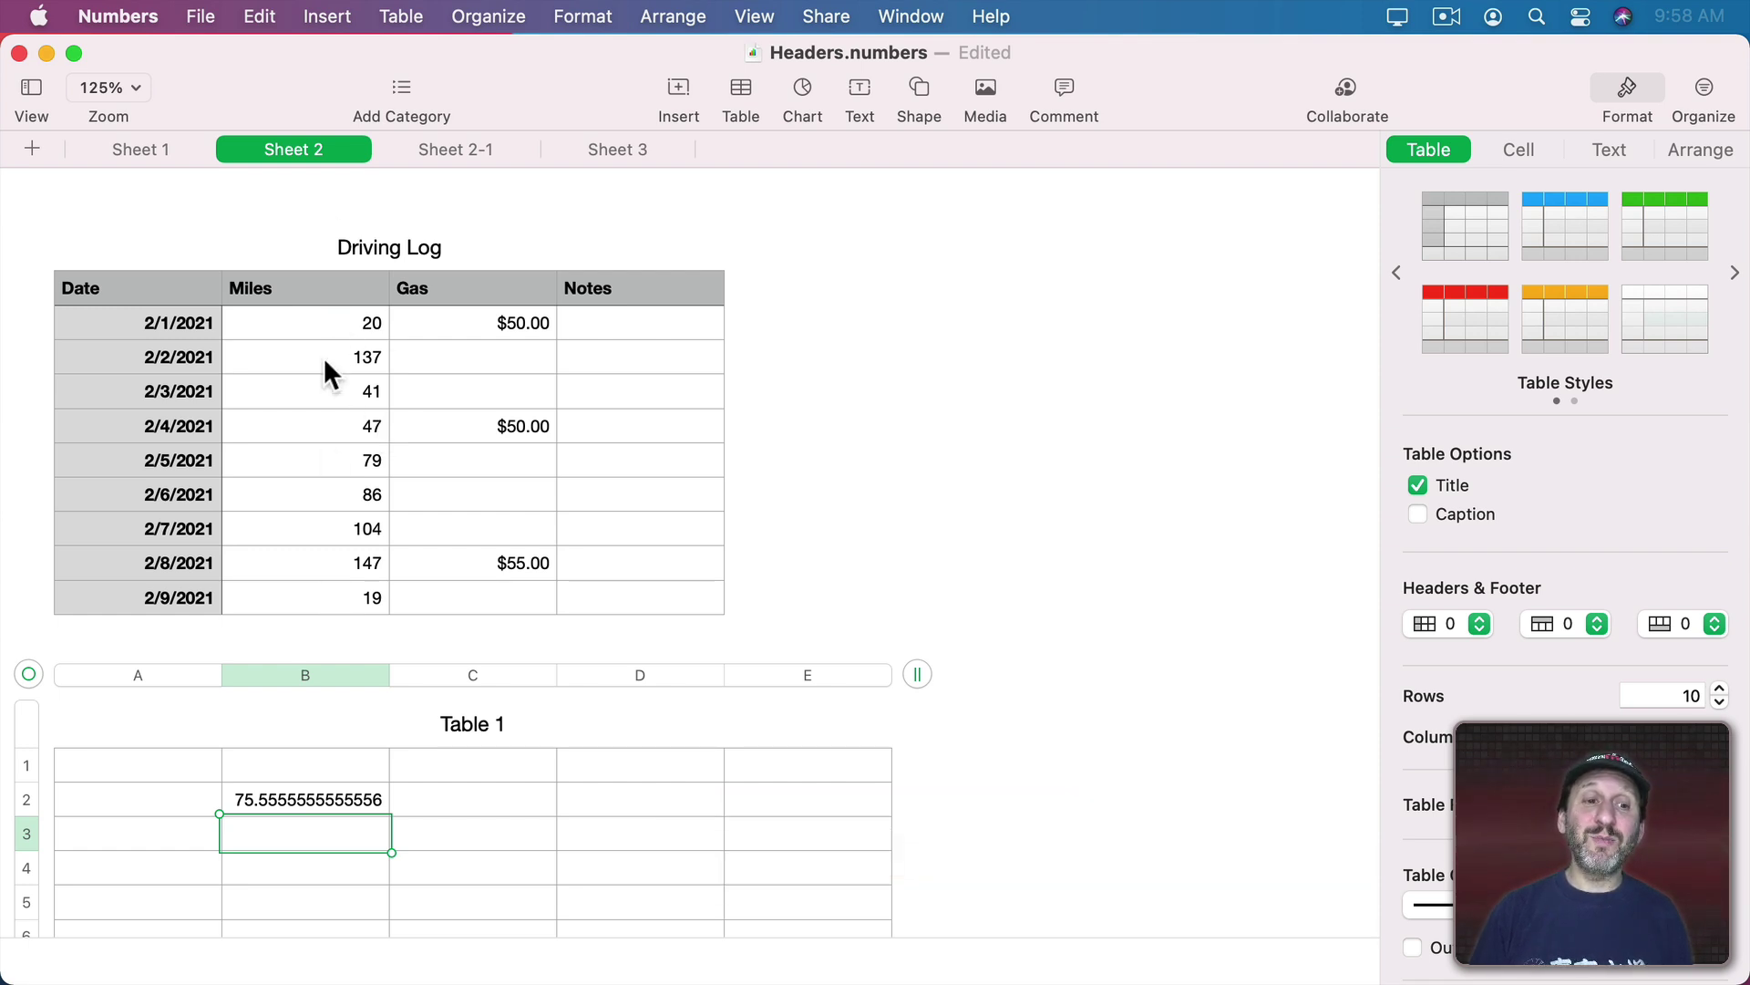
pyautogui.click(292, 302)
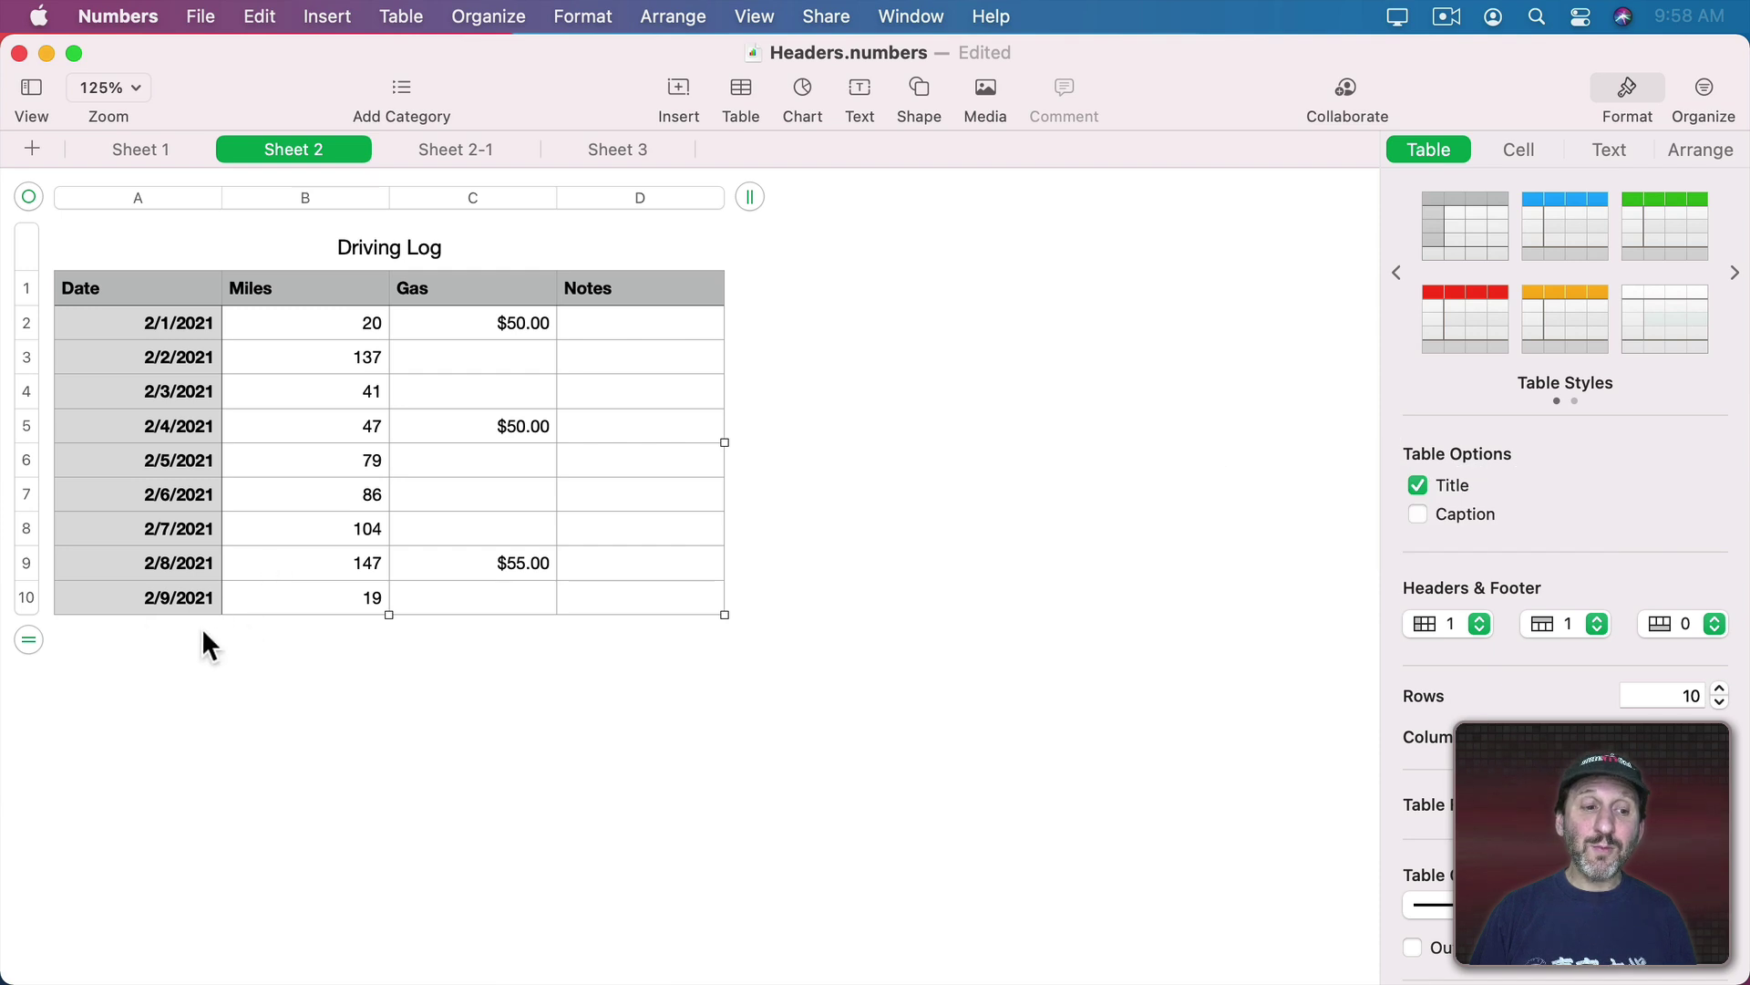
pyautogui.click(1685, 628)
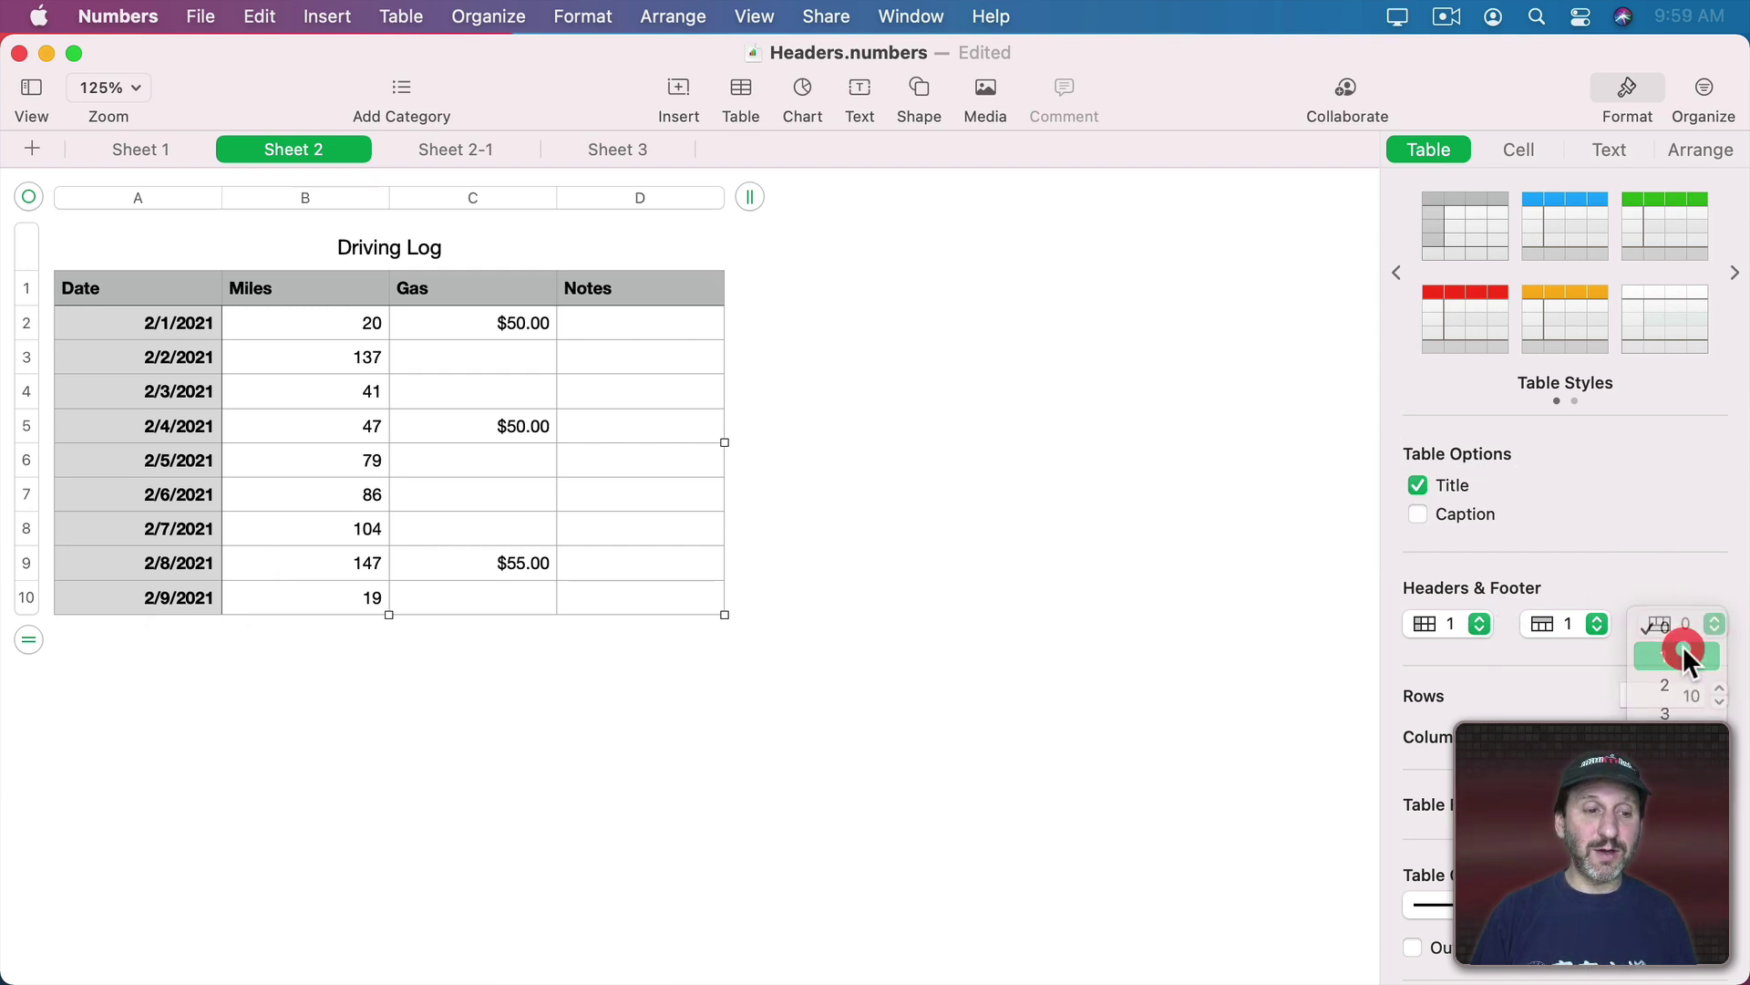
pyautogui.click(1683, 646)
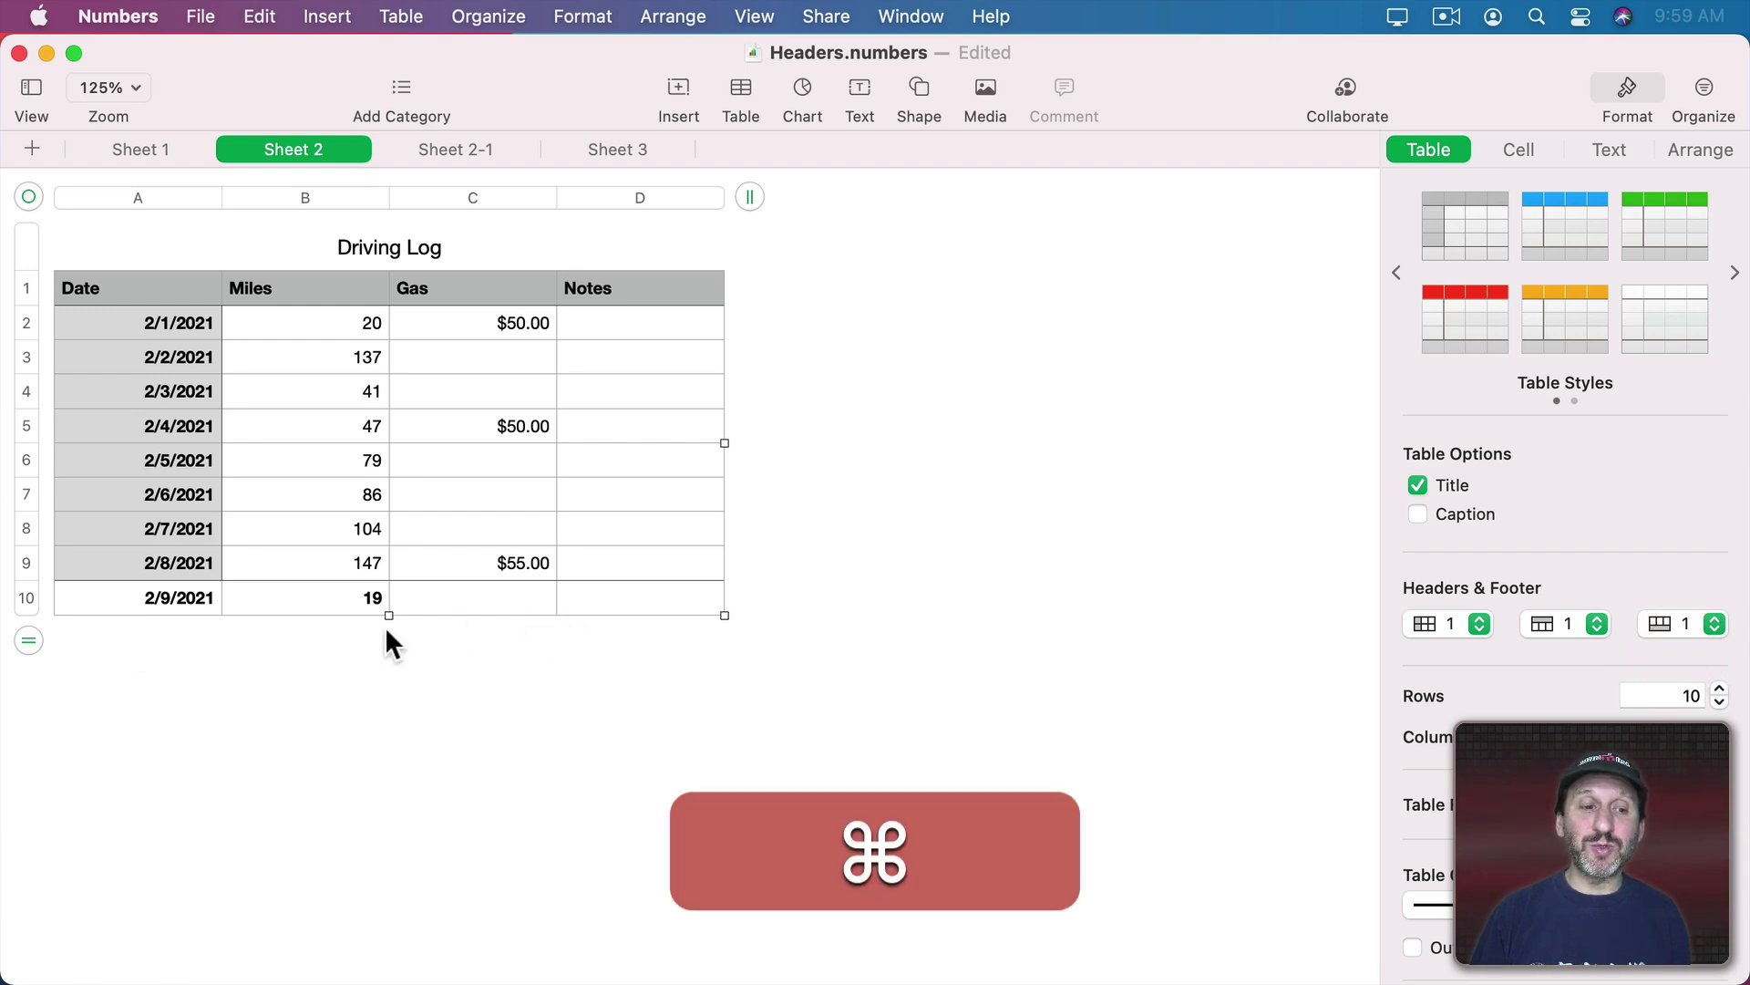
pyautogui.press('super+z')
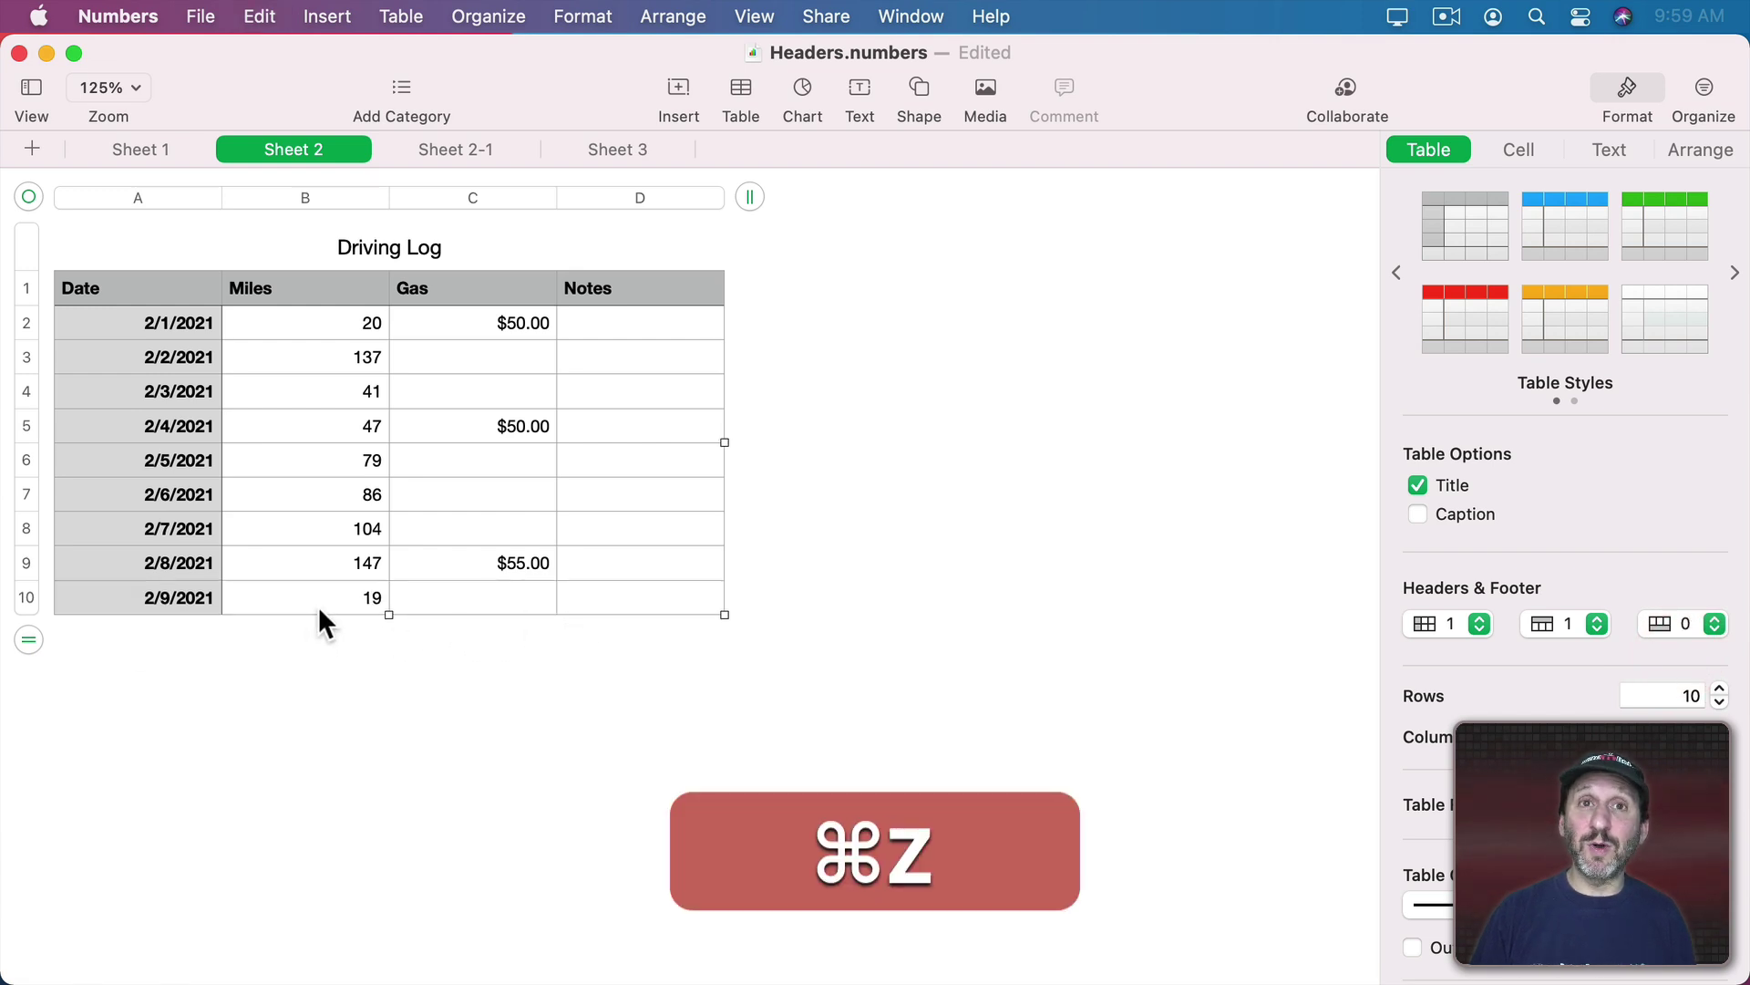
pyautogui.click(394, 15)
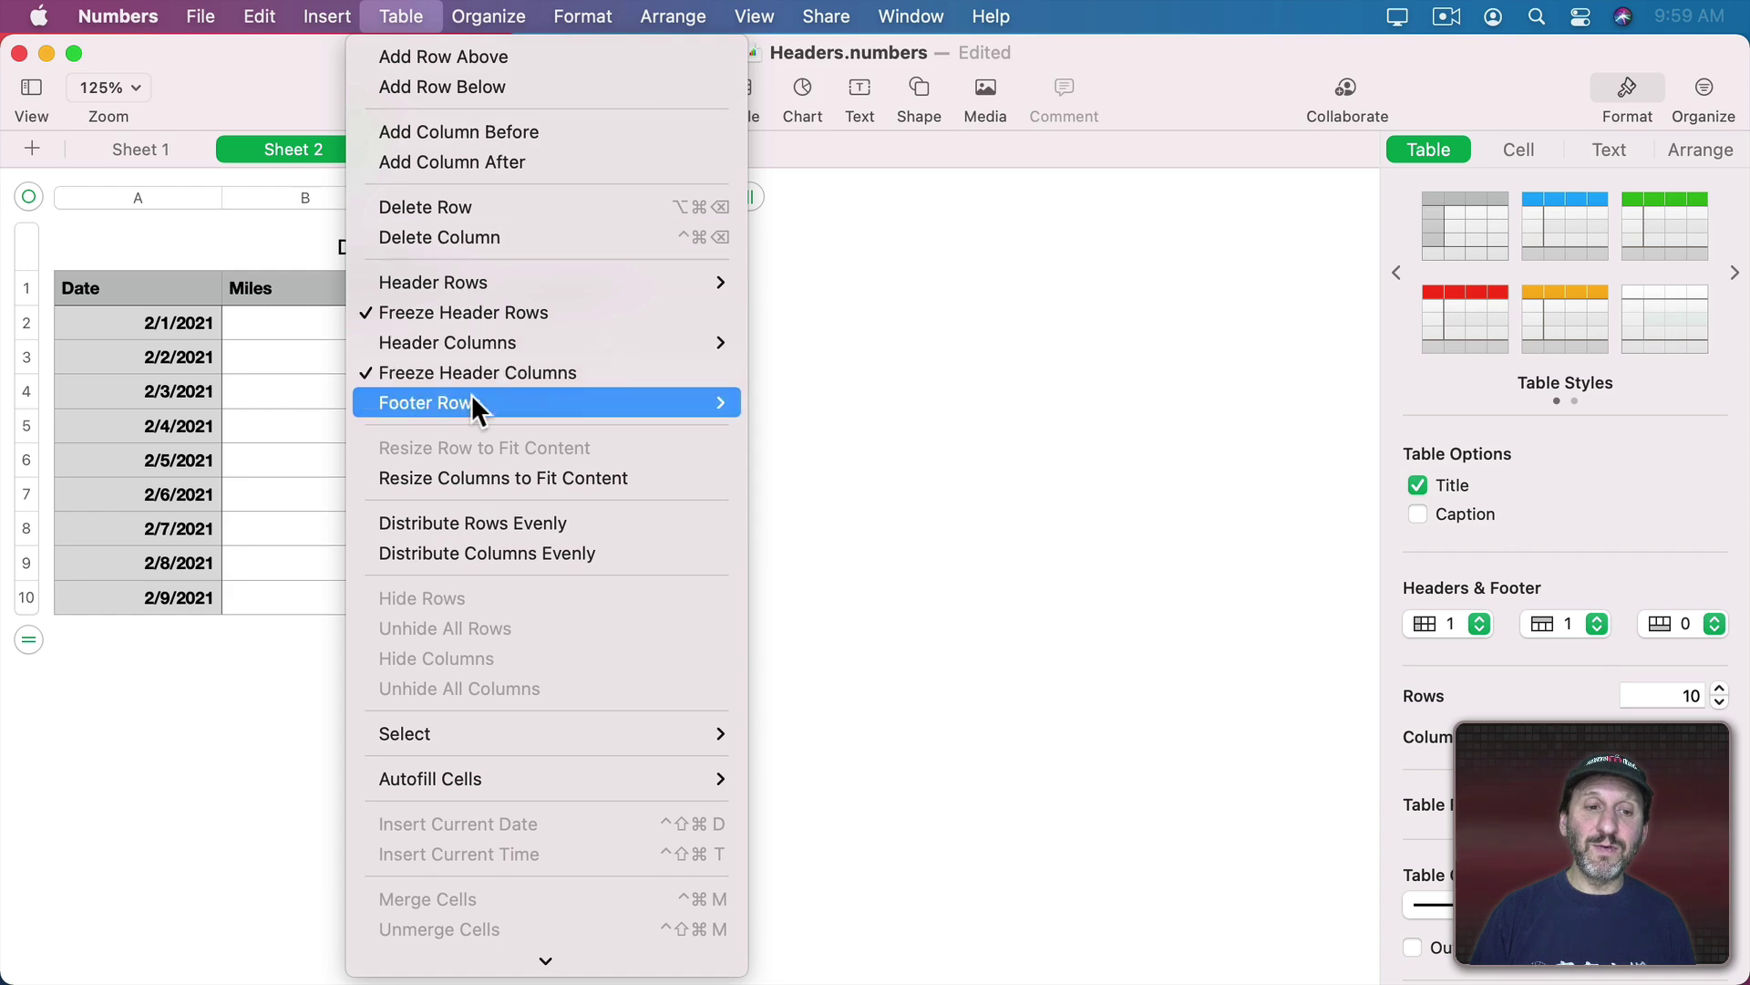
pyautogui.moveTo(474, 400)
pyautogui.click(781, 433)
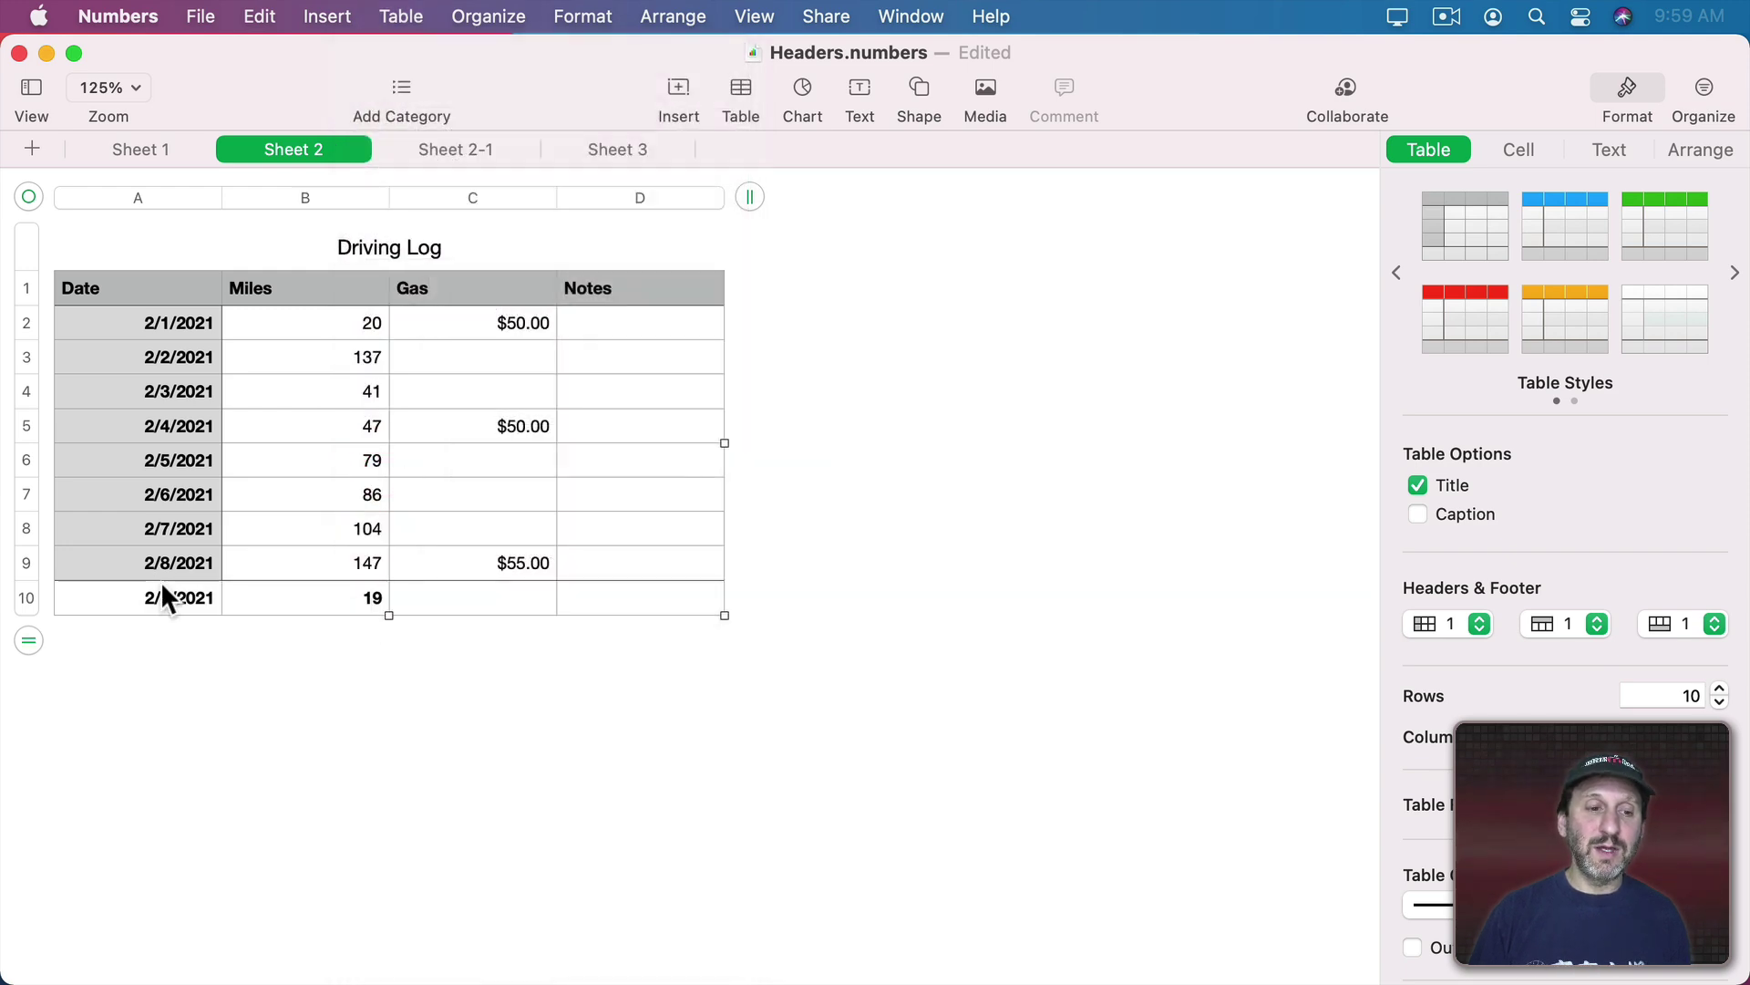
pyautogui.press('super+z')
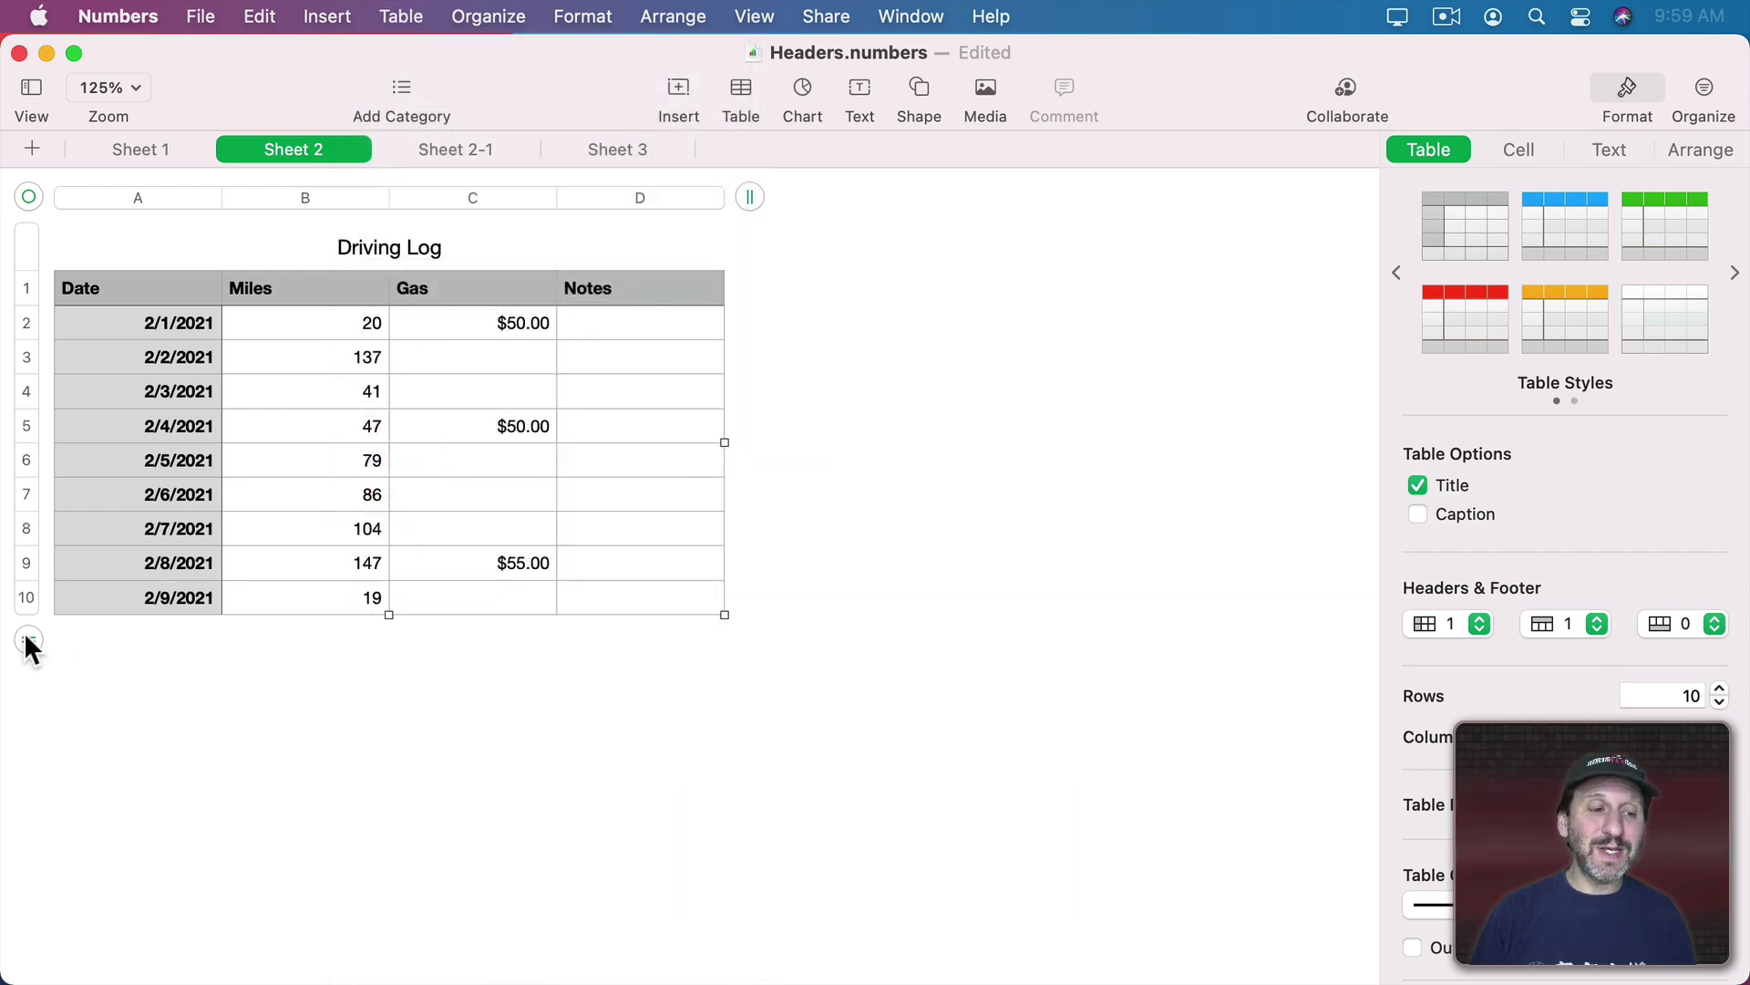
# Add an eleventh row to the Driving Log and set Footer Rows to 1.
pyautogui.moveTo(26, 638); pyautogui.dragTo(29, 674)
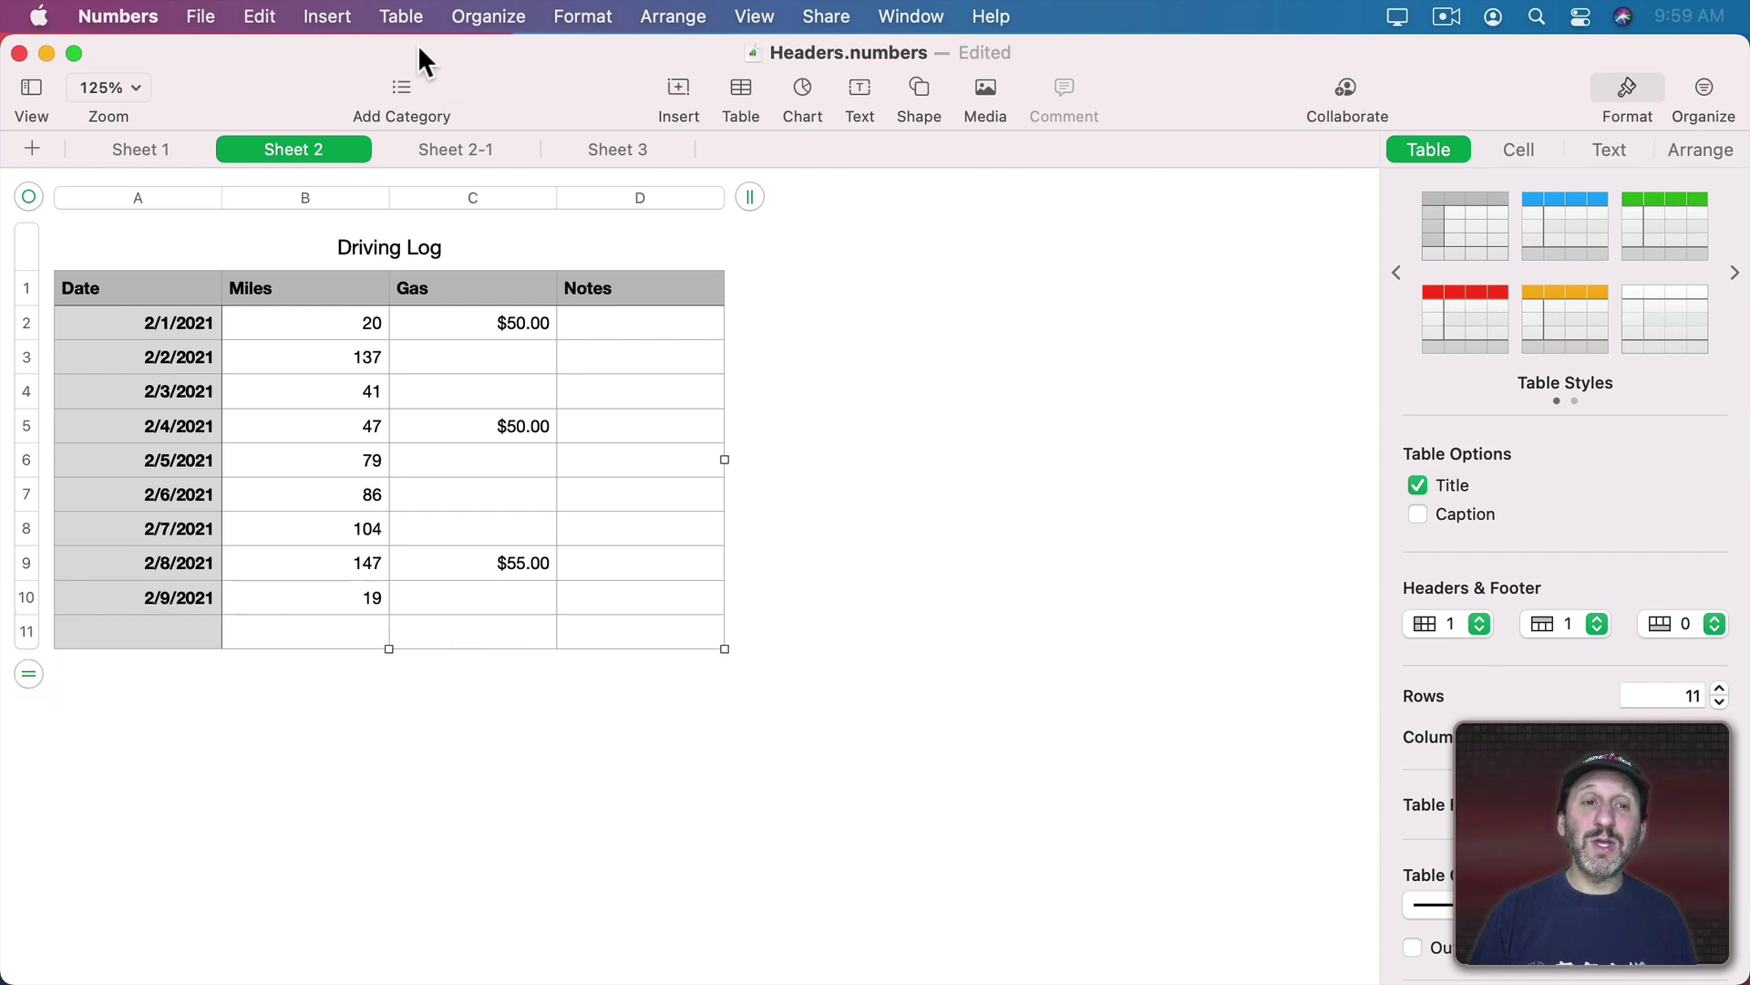
pyautogui.click(401, 17)
pyautogui.moveTo(650, 406)
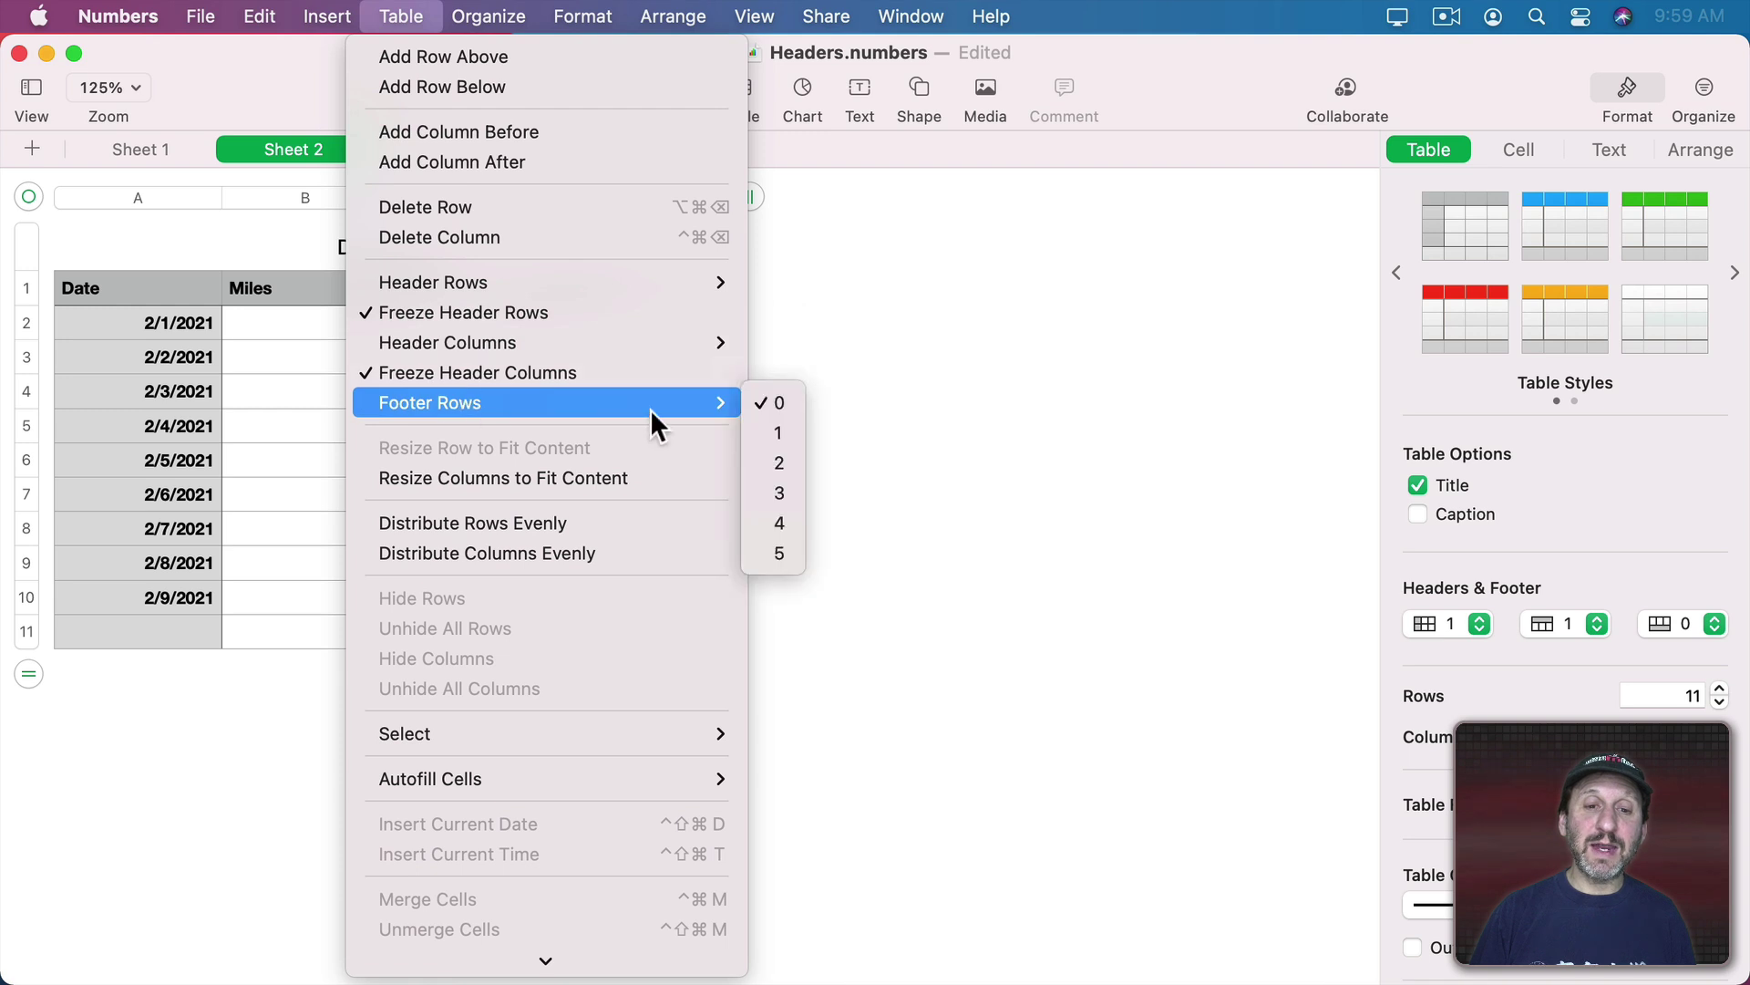
pyautogui.click(783, 429)
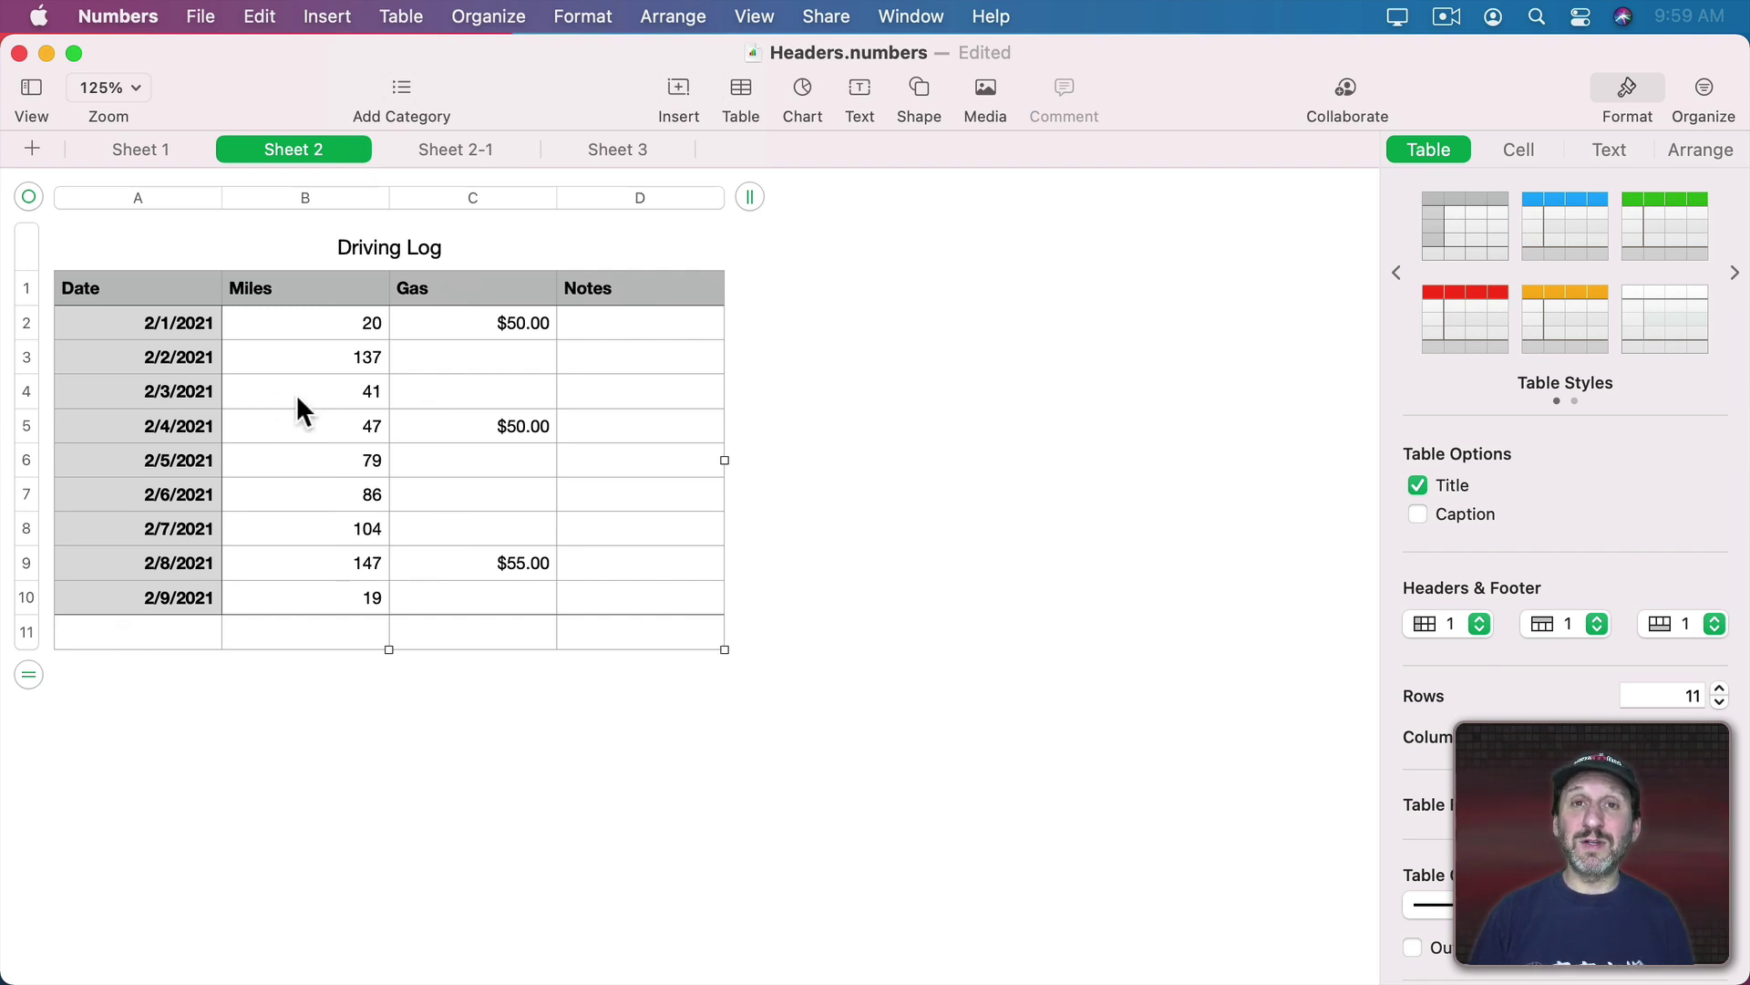
# Enter =SUM of the Miles column in footer cell B11, showing 680.
pyautogui.click(328, 641)
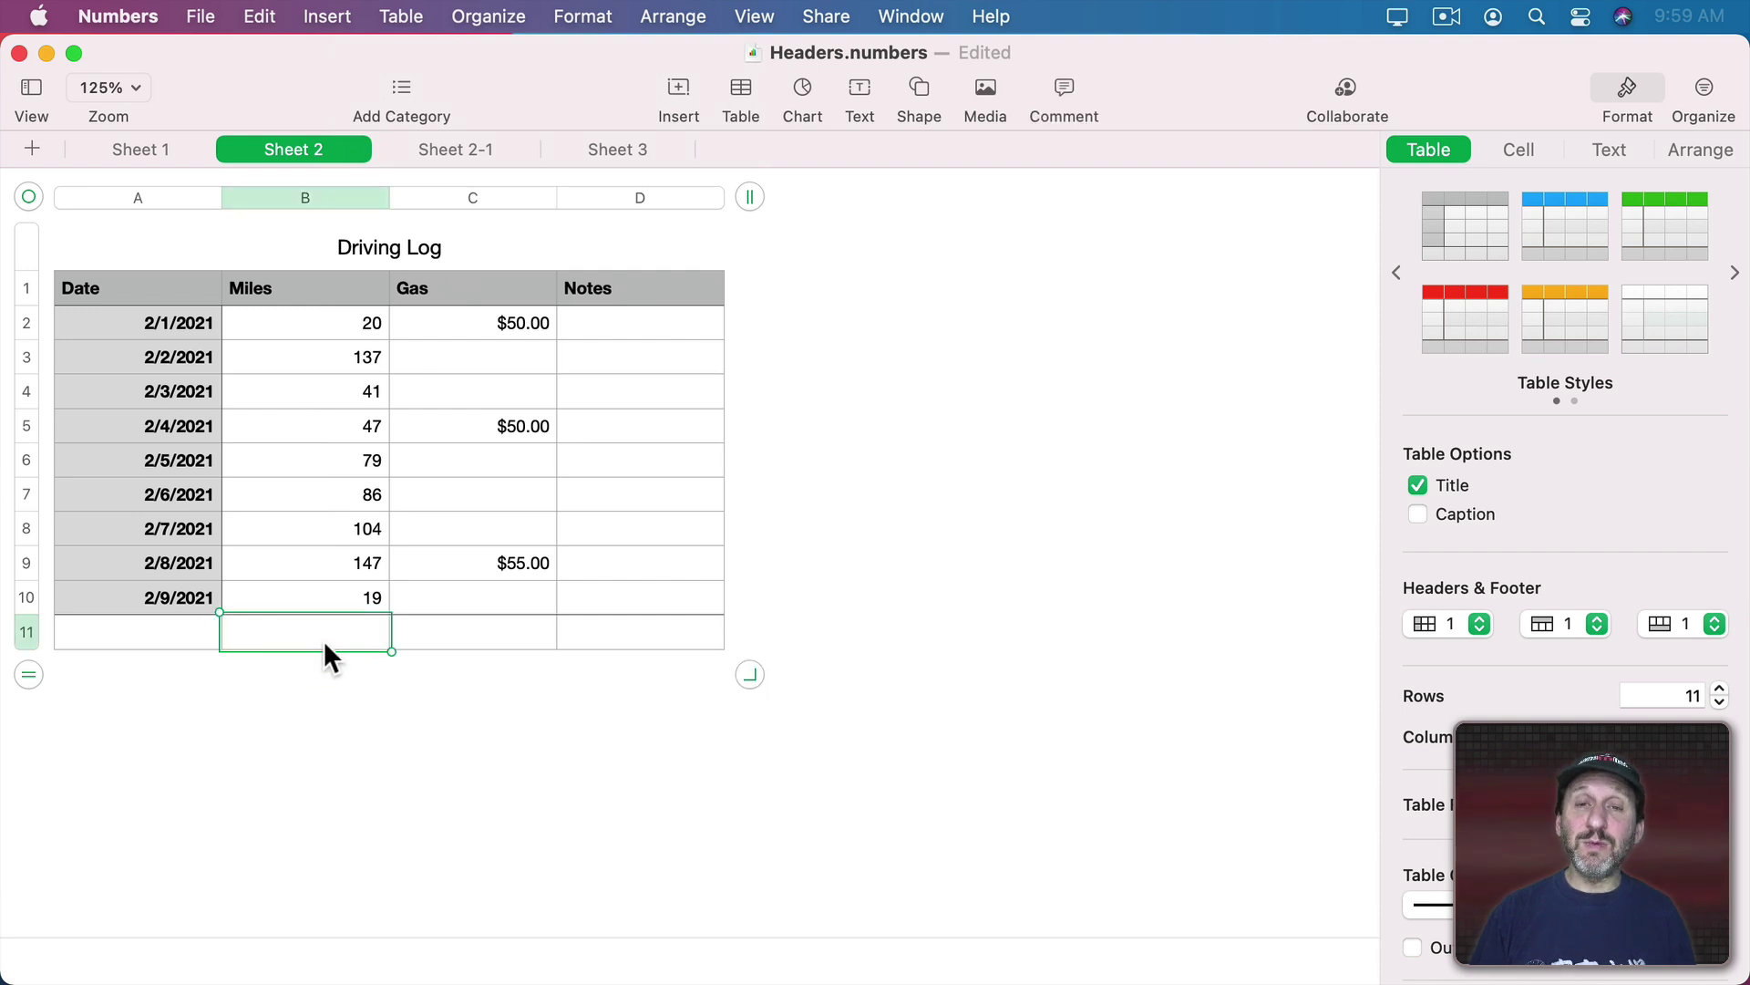
pyautogui.write('=SUM(')
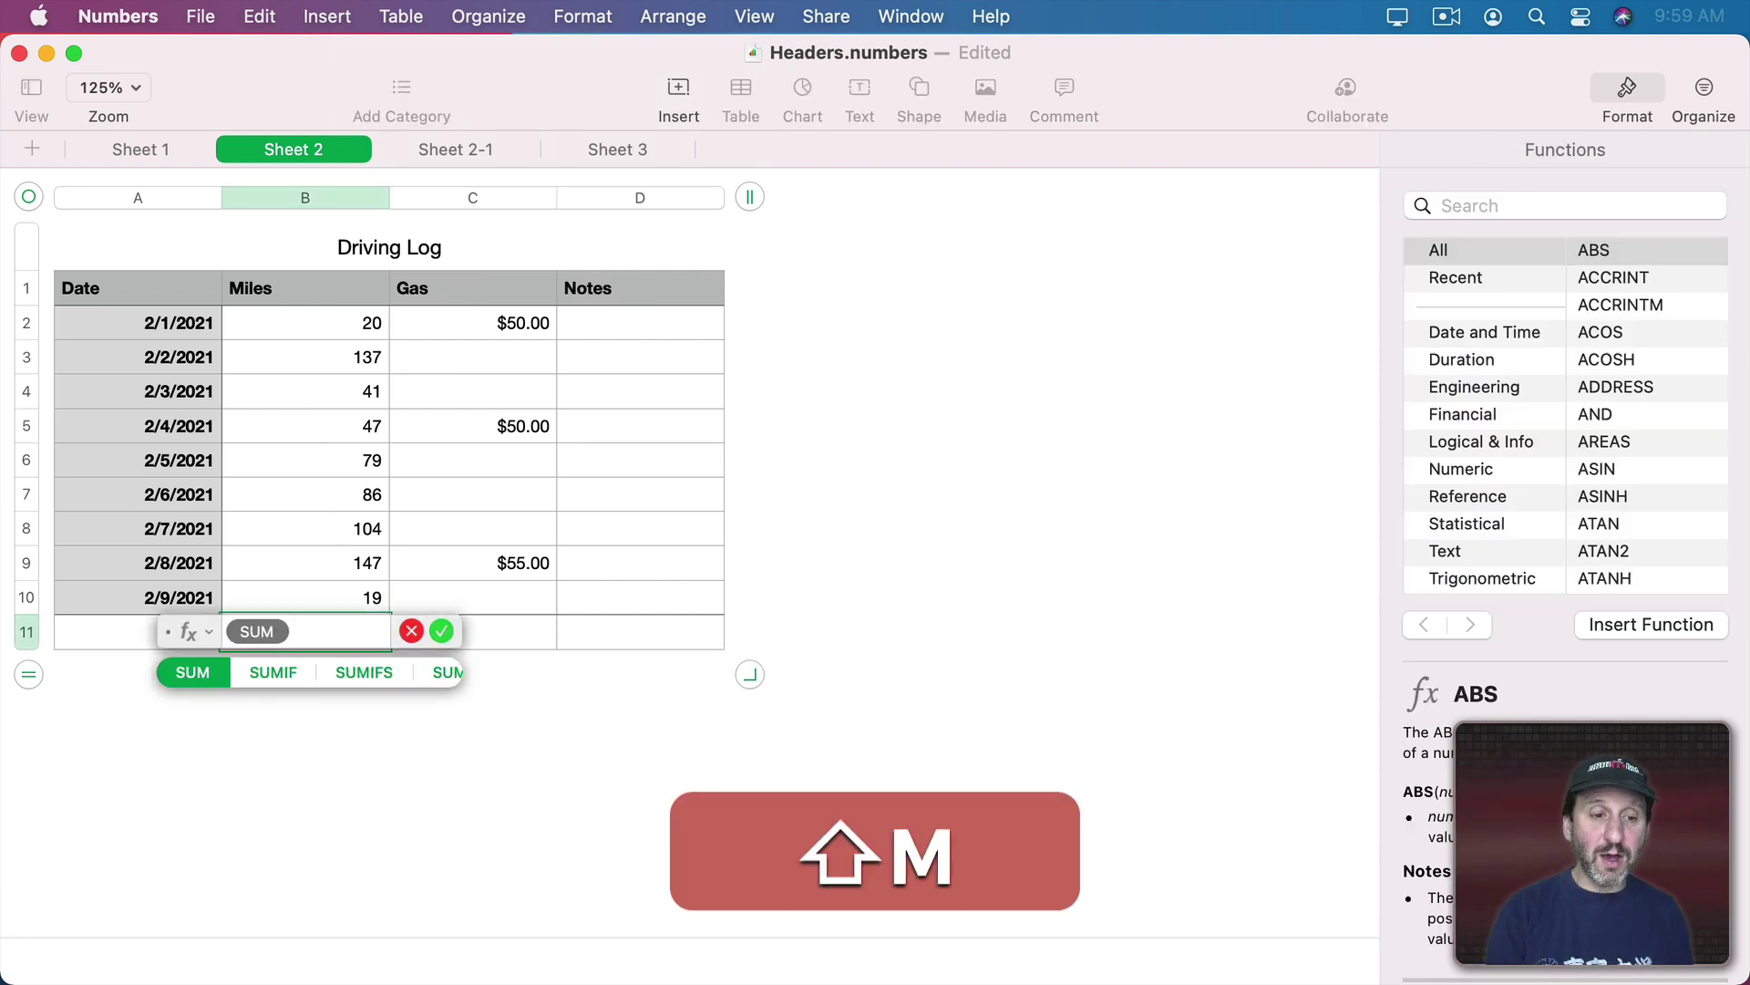
pyautogui.click(305, 193)
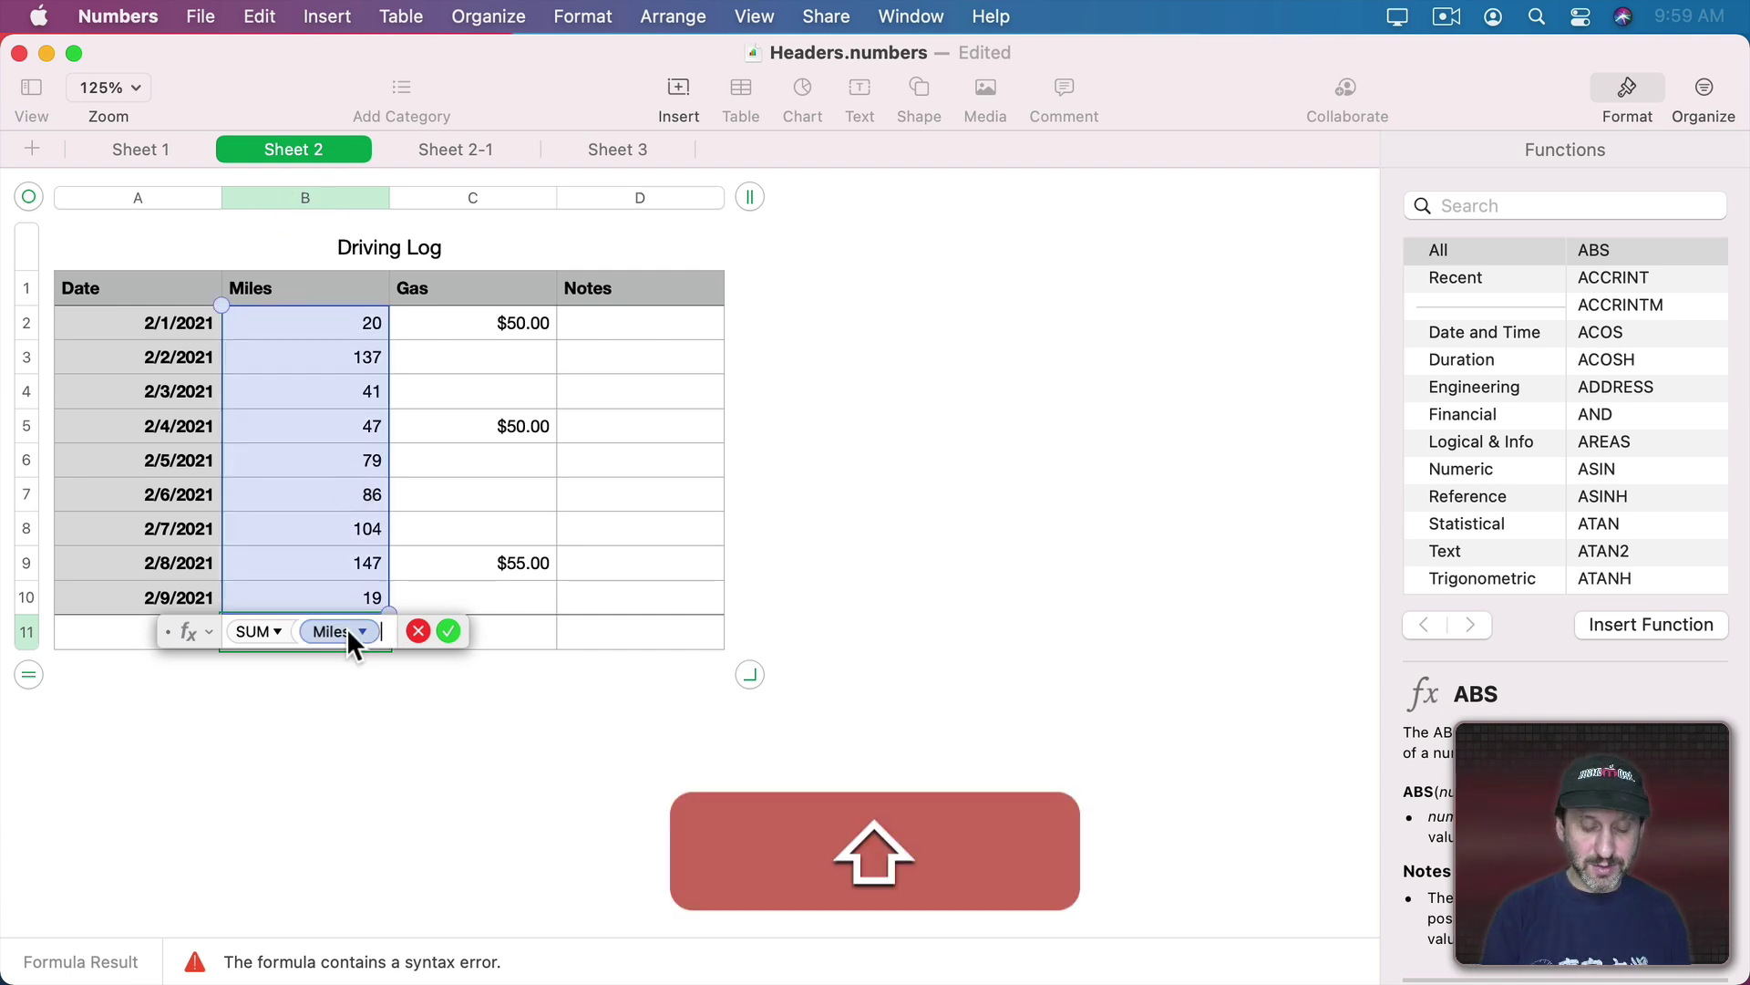
pyautogui.write(')')
pyautogui.press('Return')
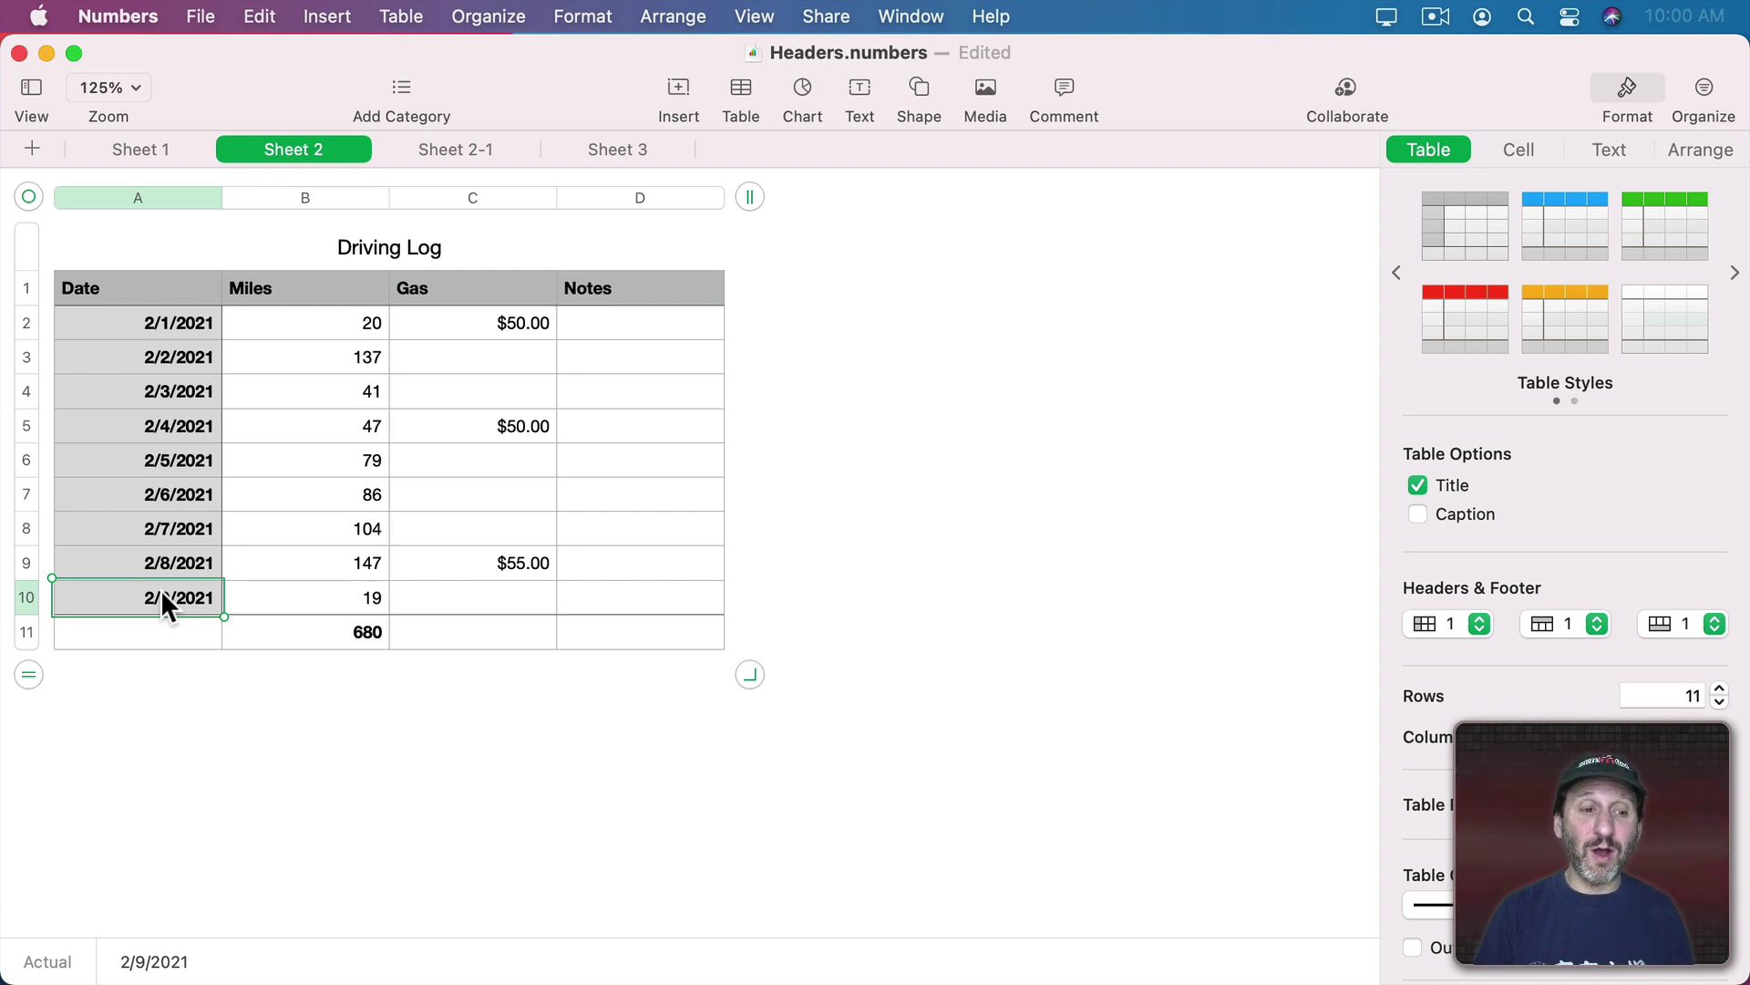
pyautogui.press('Return')
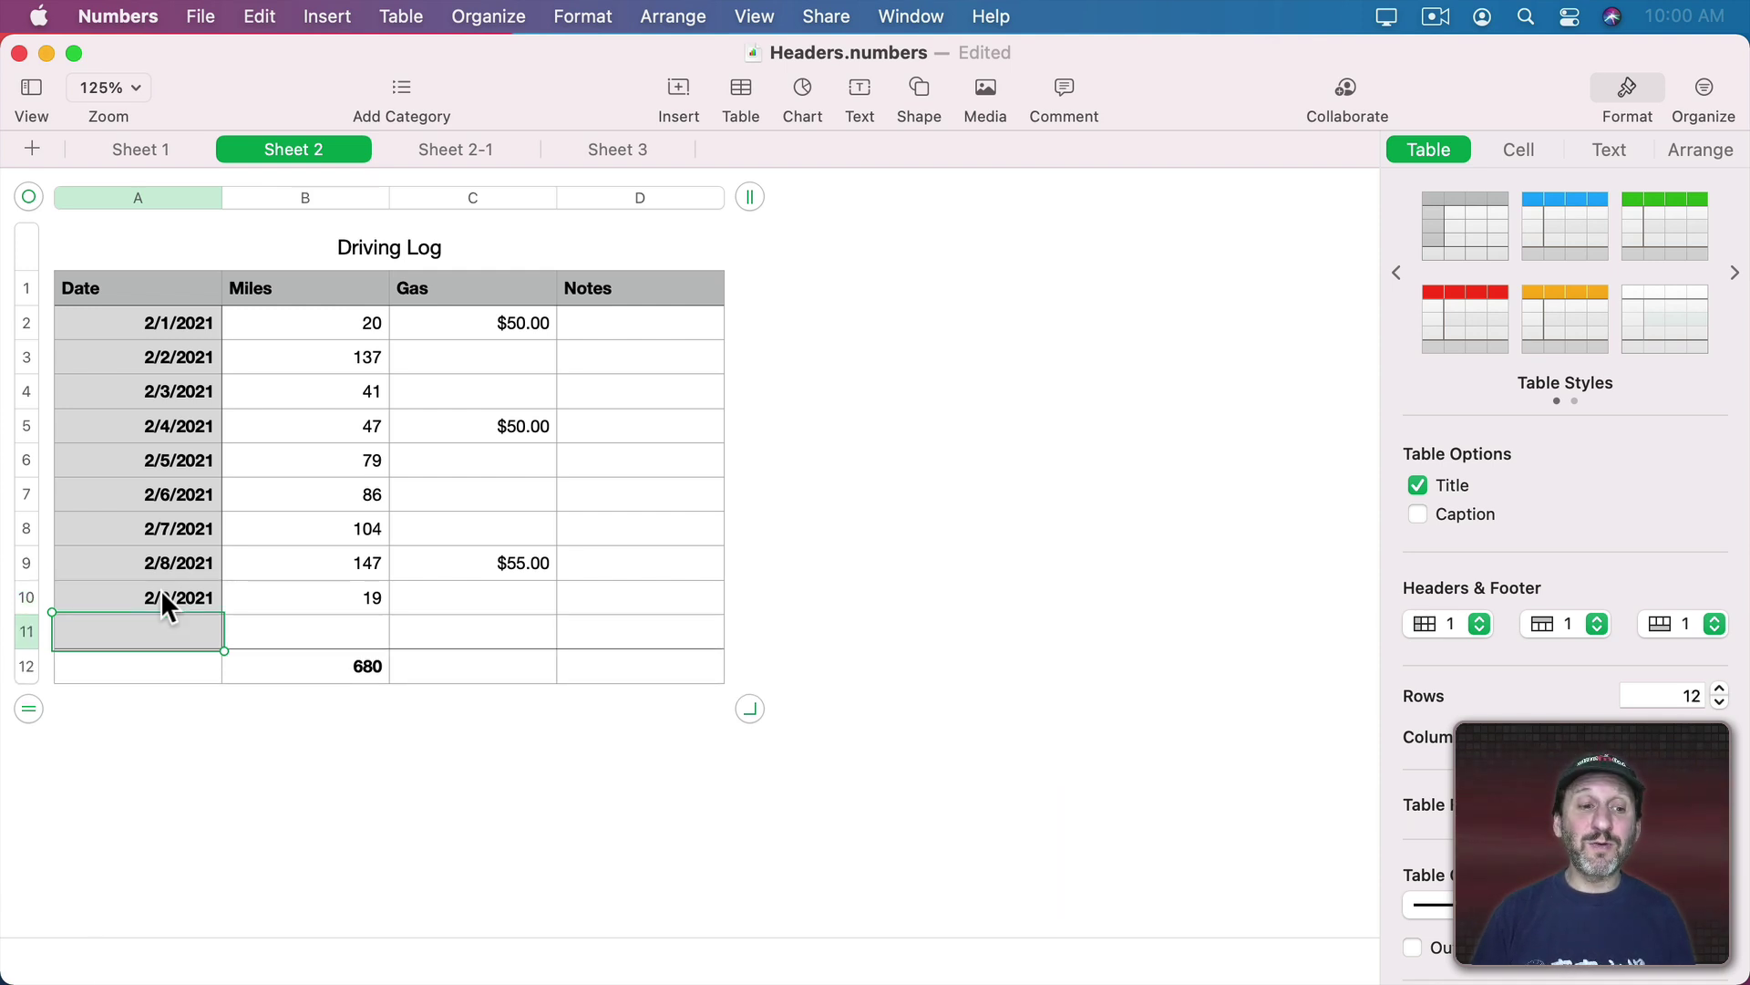
pyautogui.click(625, 685)
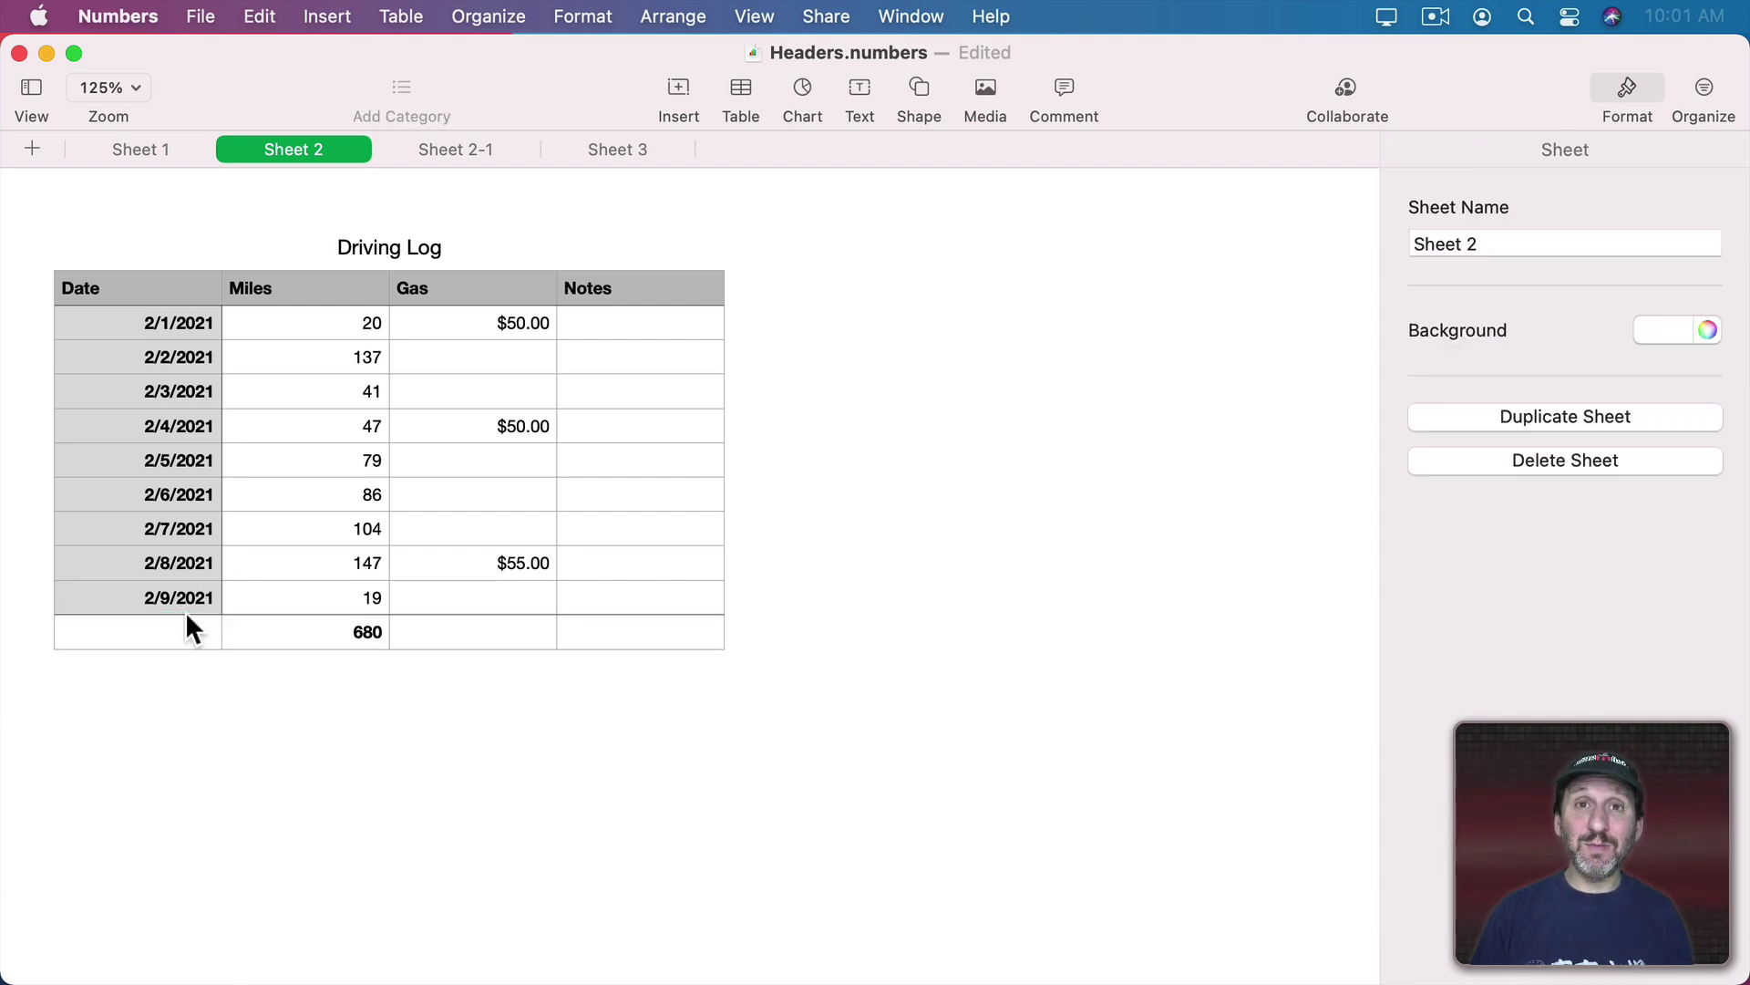
pyautogui.click(125, 291)
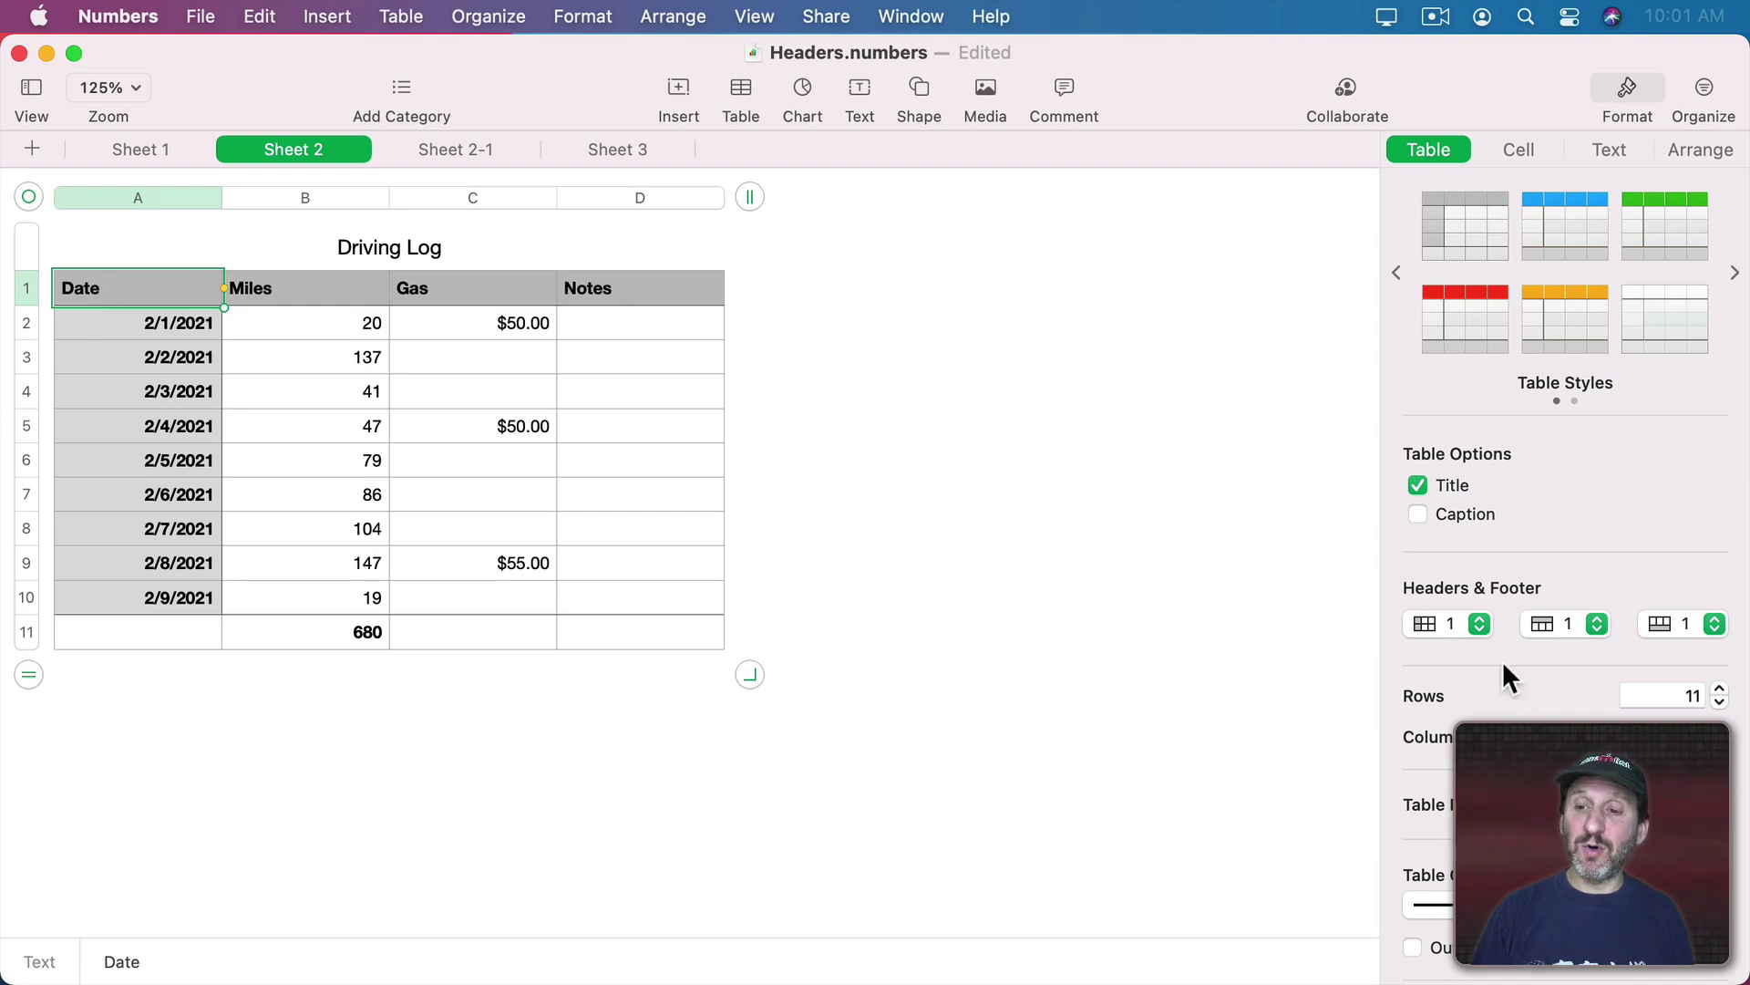
# Set the Driving Log table to two header rows.
pyautogui.click(1443, 615)
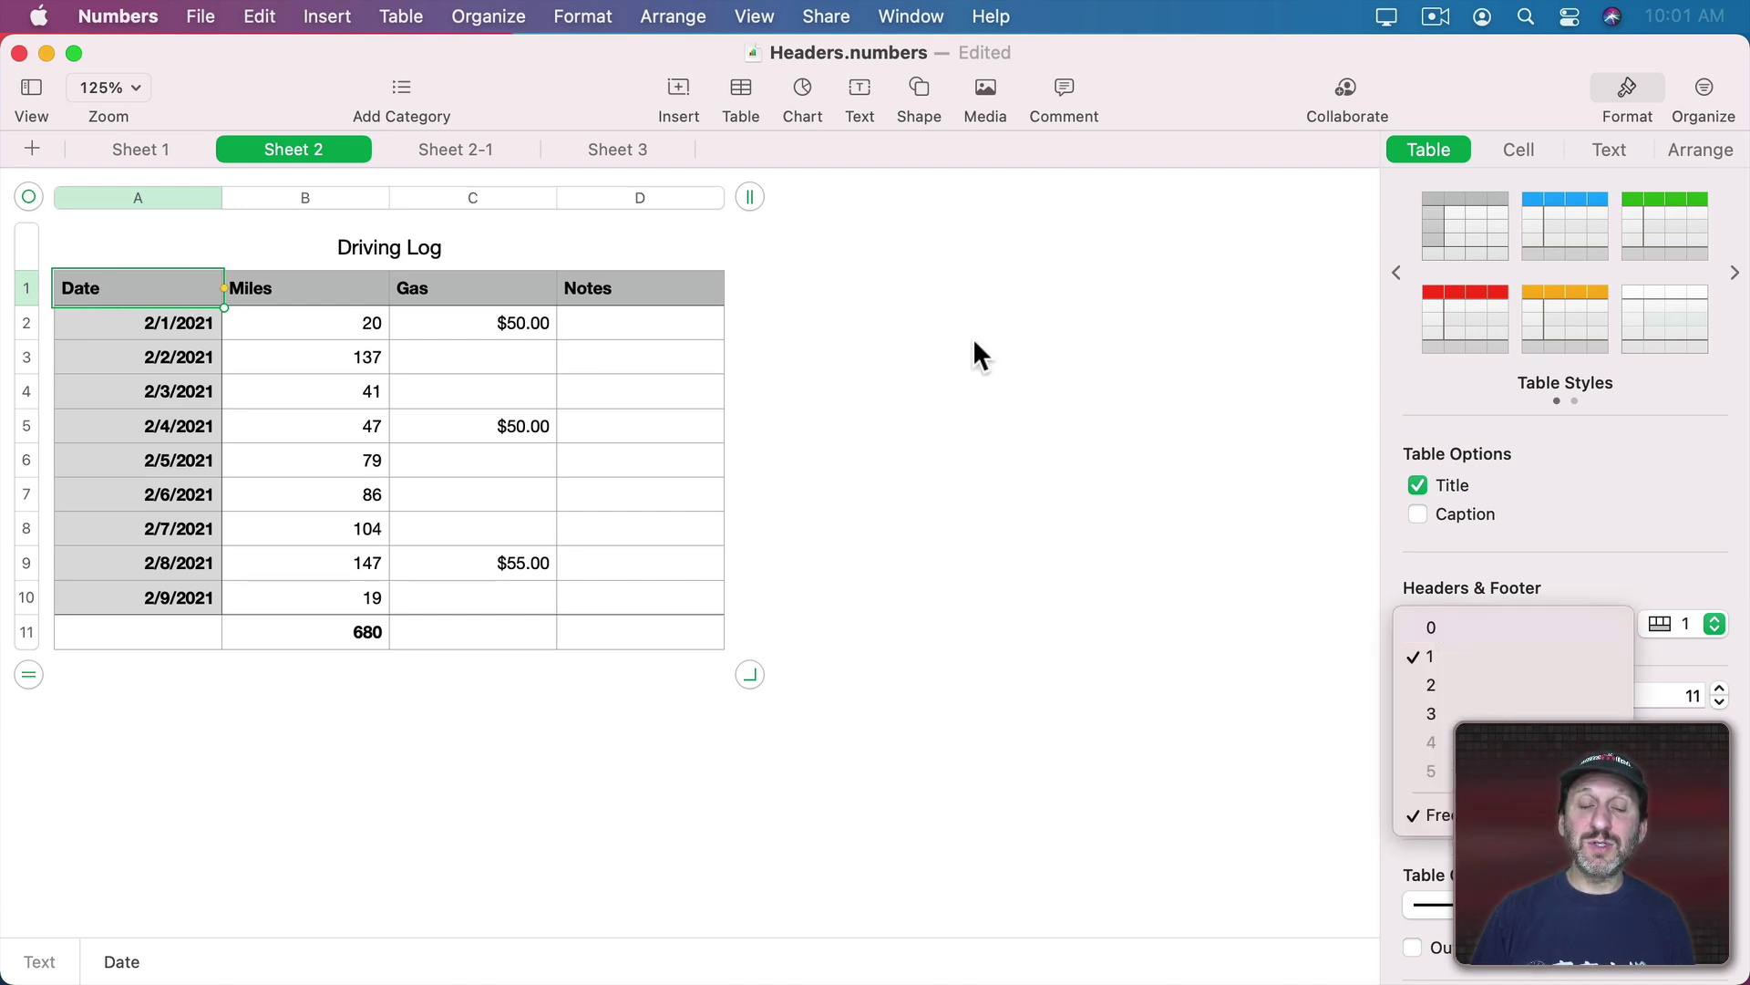
pyautogui.click(813, 277)
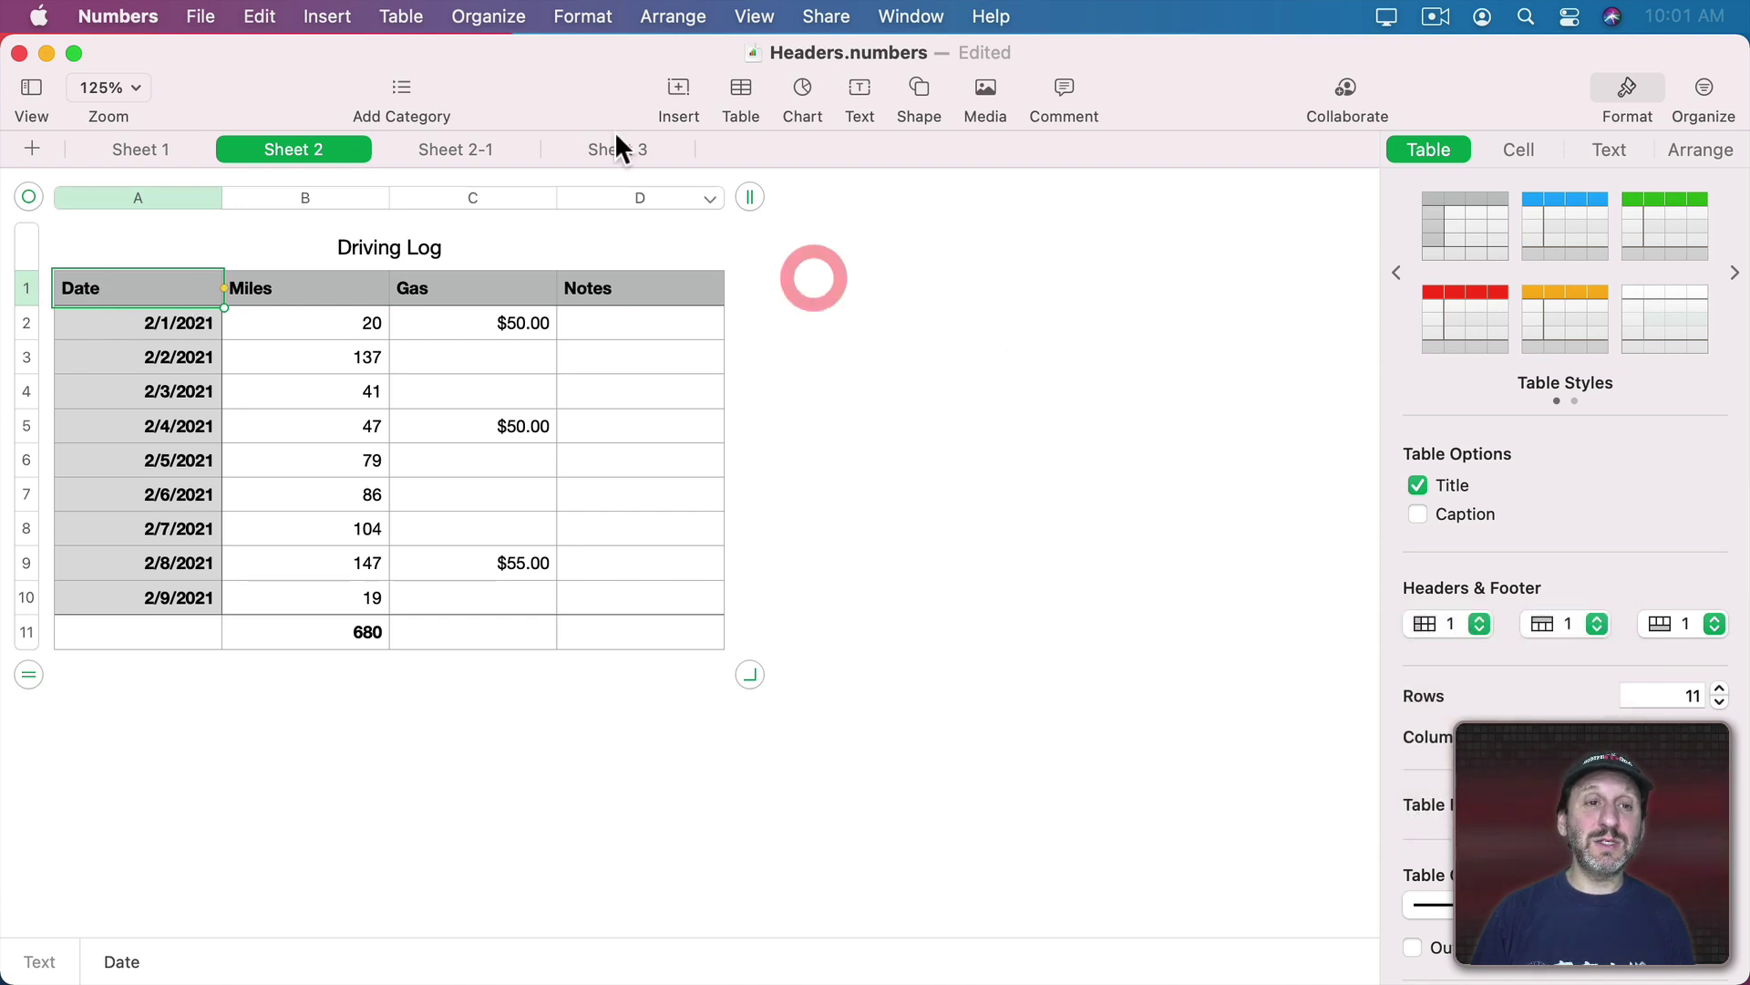
pyautogui.click(417, 17)
pyautogui.moveTo(483, 284)
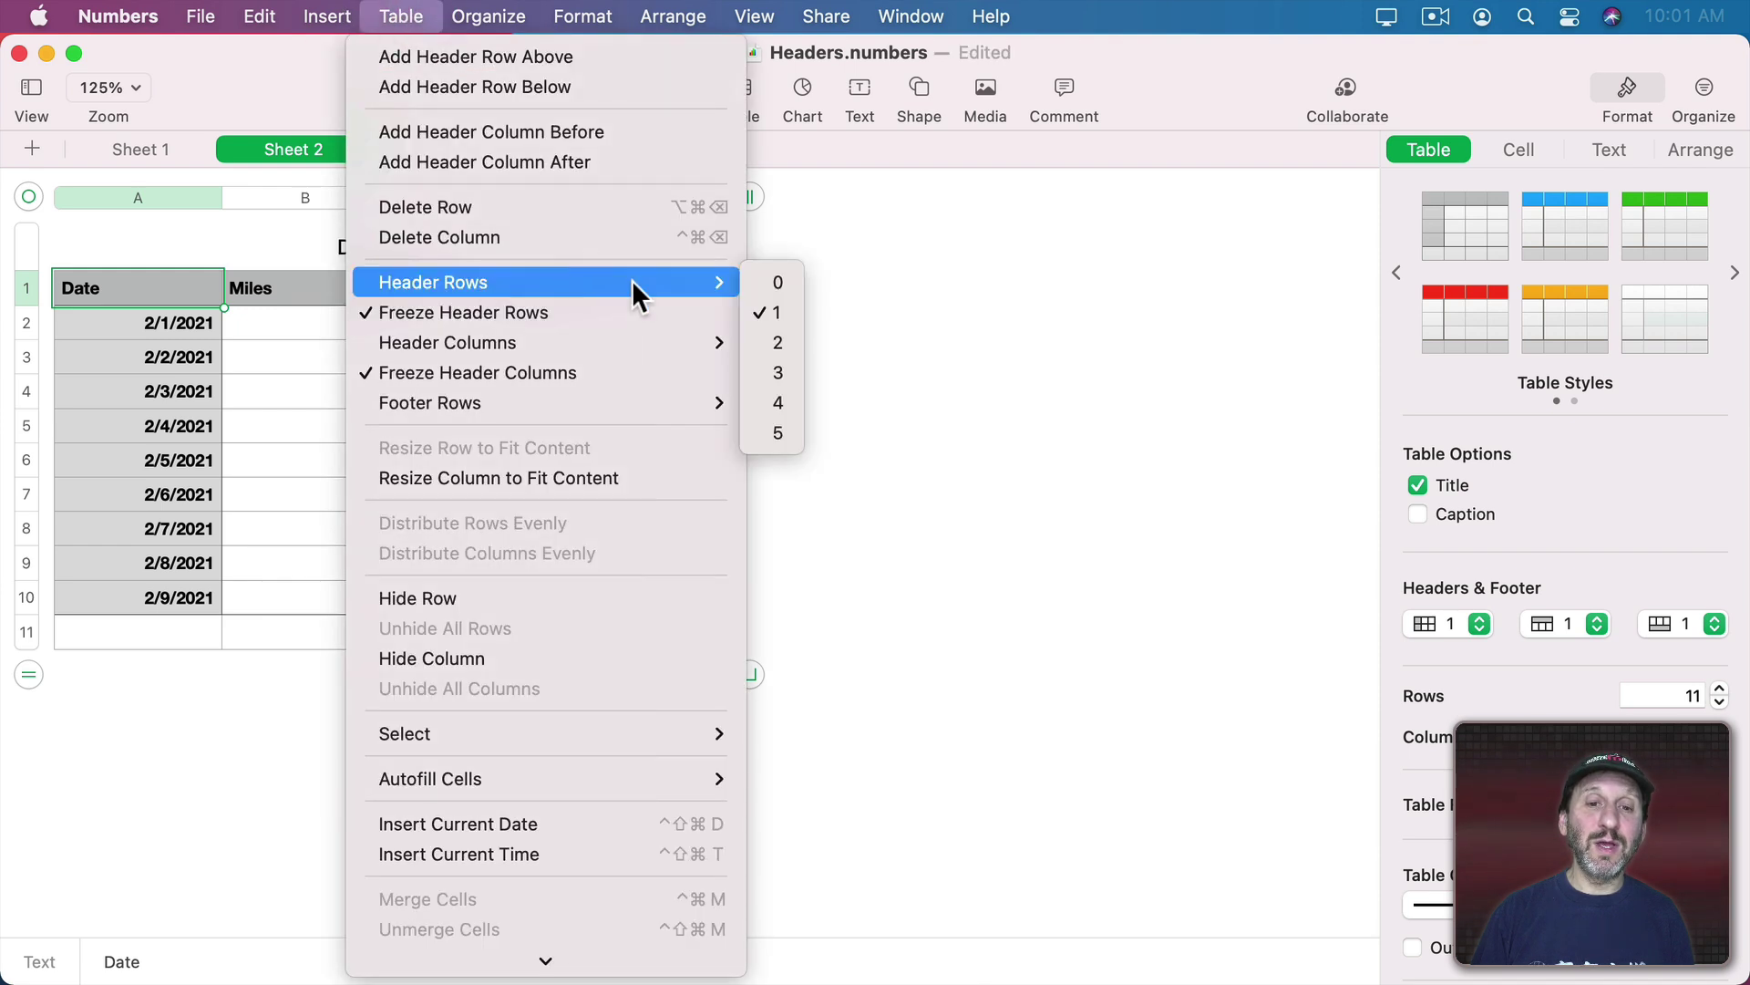
pyautogui.click(783, 340)
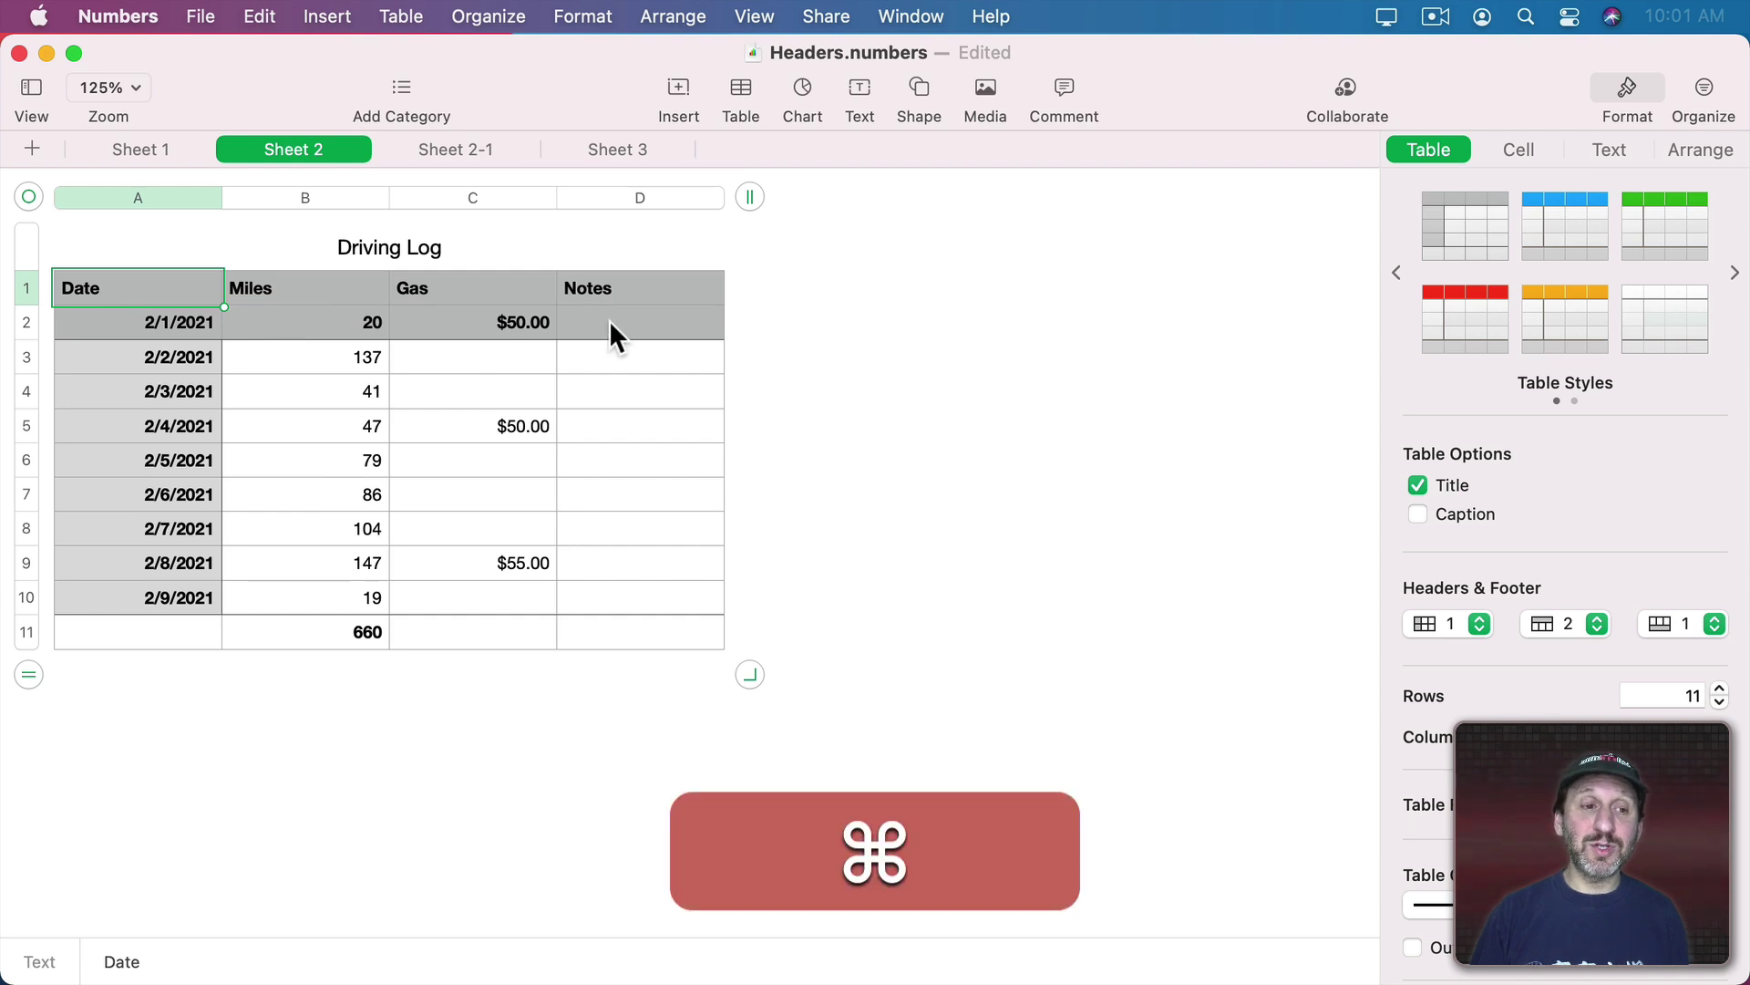
# Undo the header conversion and insert an empty header row above row 2.
pyautogui.press('super+z')
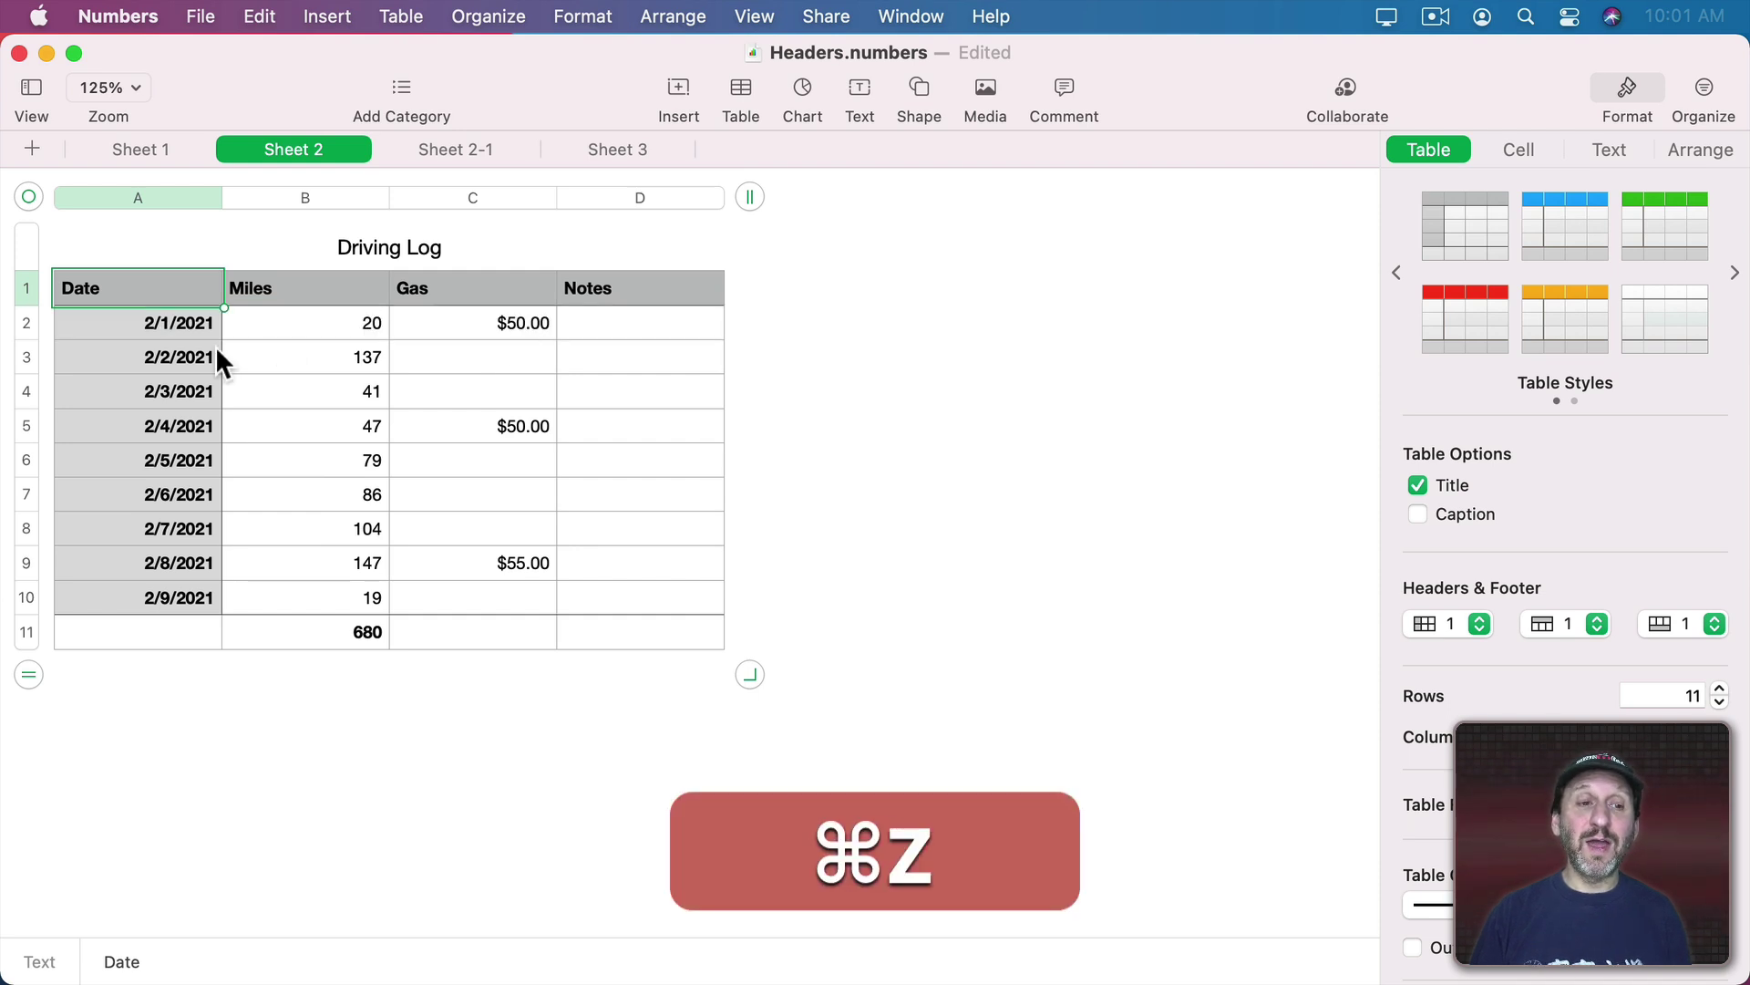
pyautogui.click(43, 325)
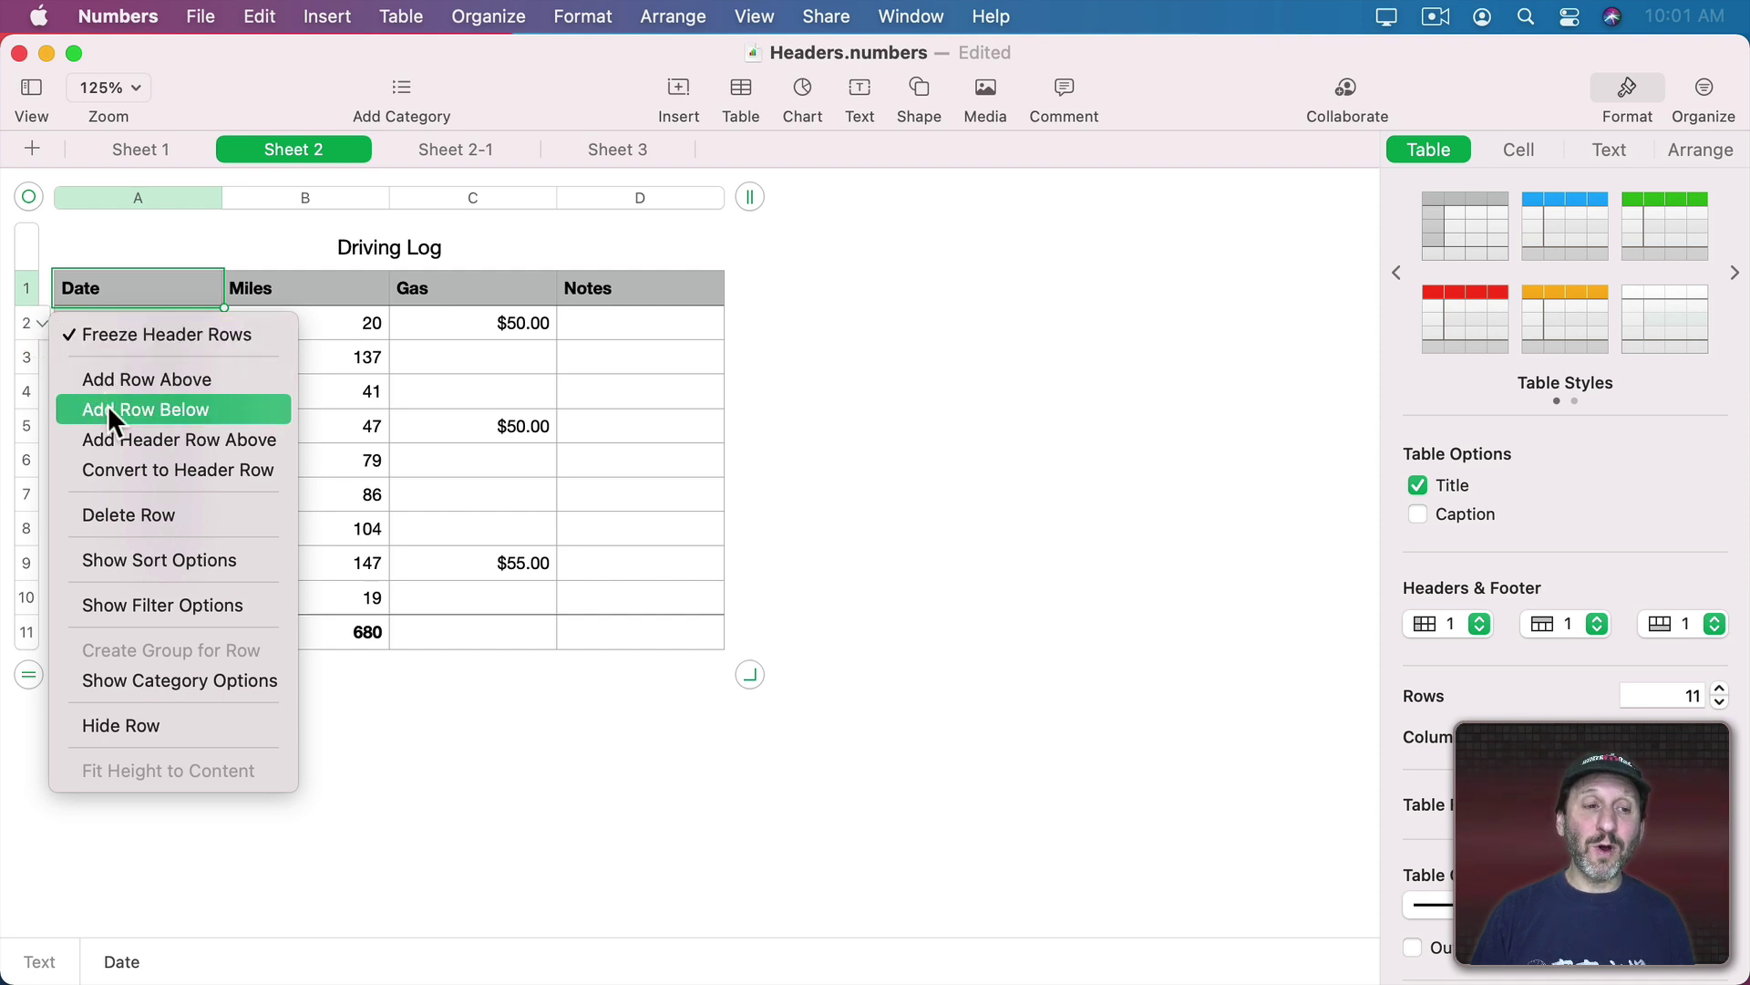
pyautogui.click(201, 440)
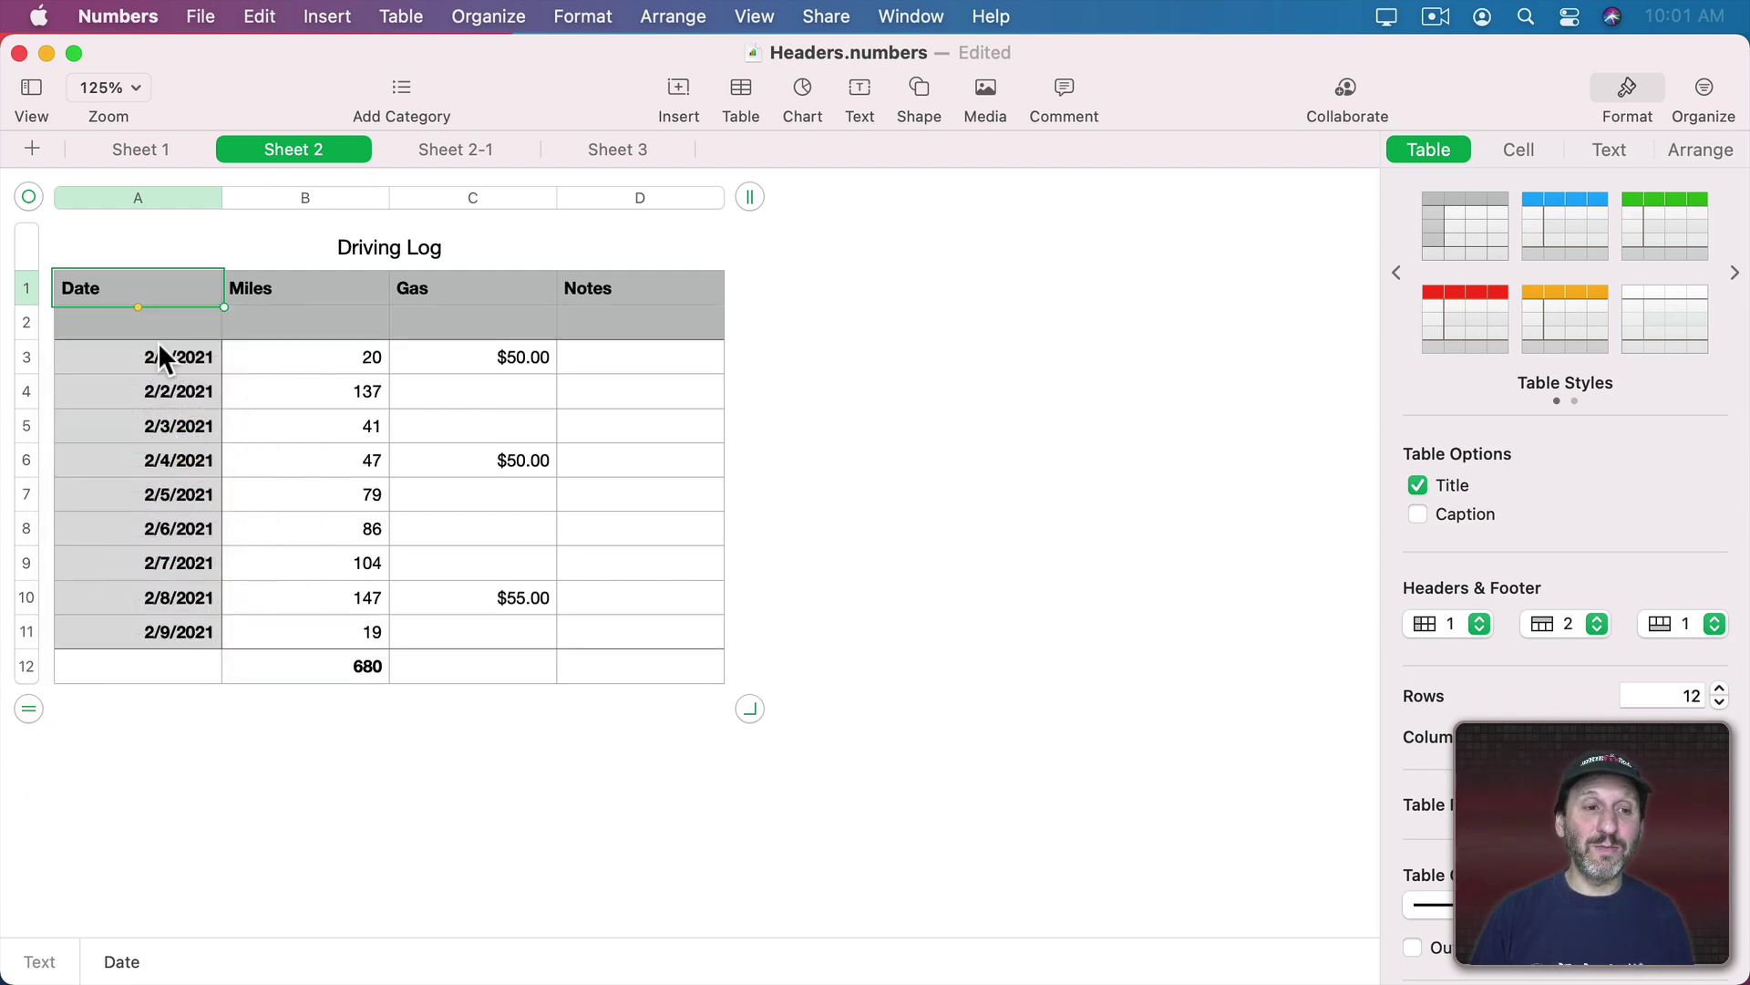
# Enter 'Driven' in the empty header cell B2 under Miles.
pyautogui.click(109, 325)
pyautogui.click(289, 324)
pyautogui.click(426, 325)
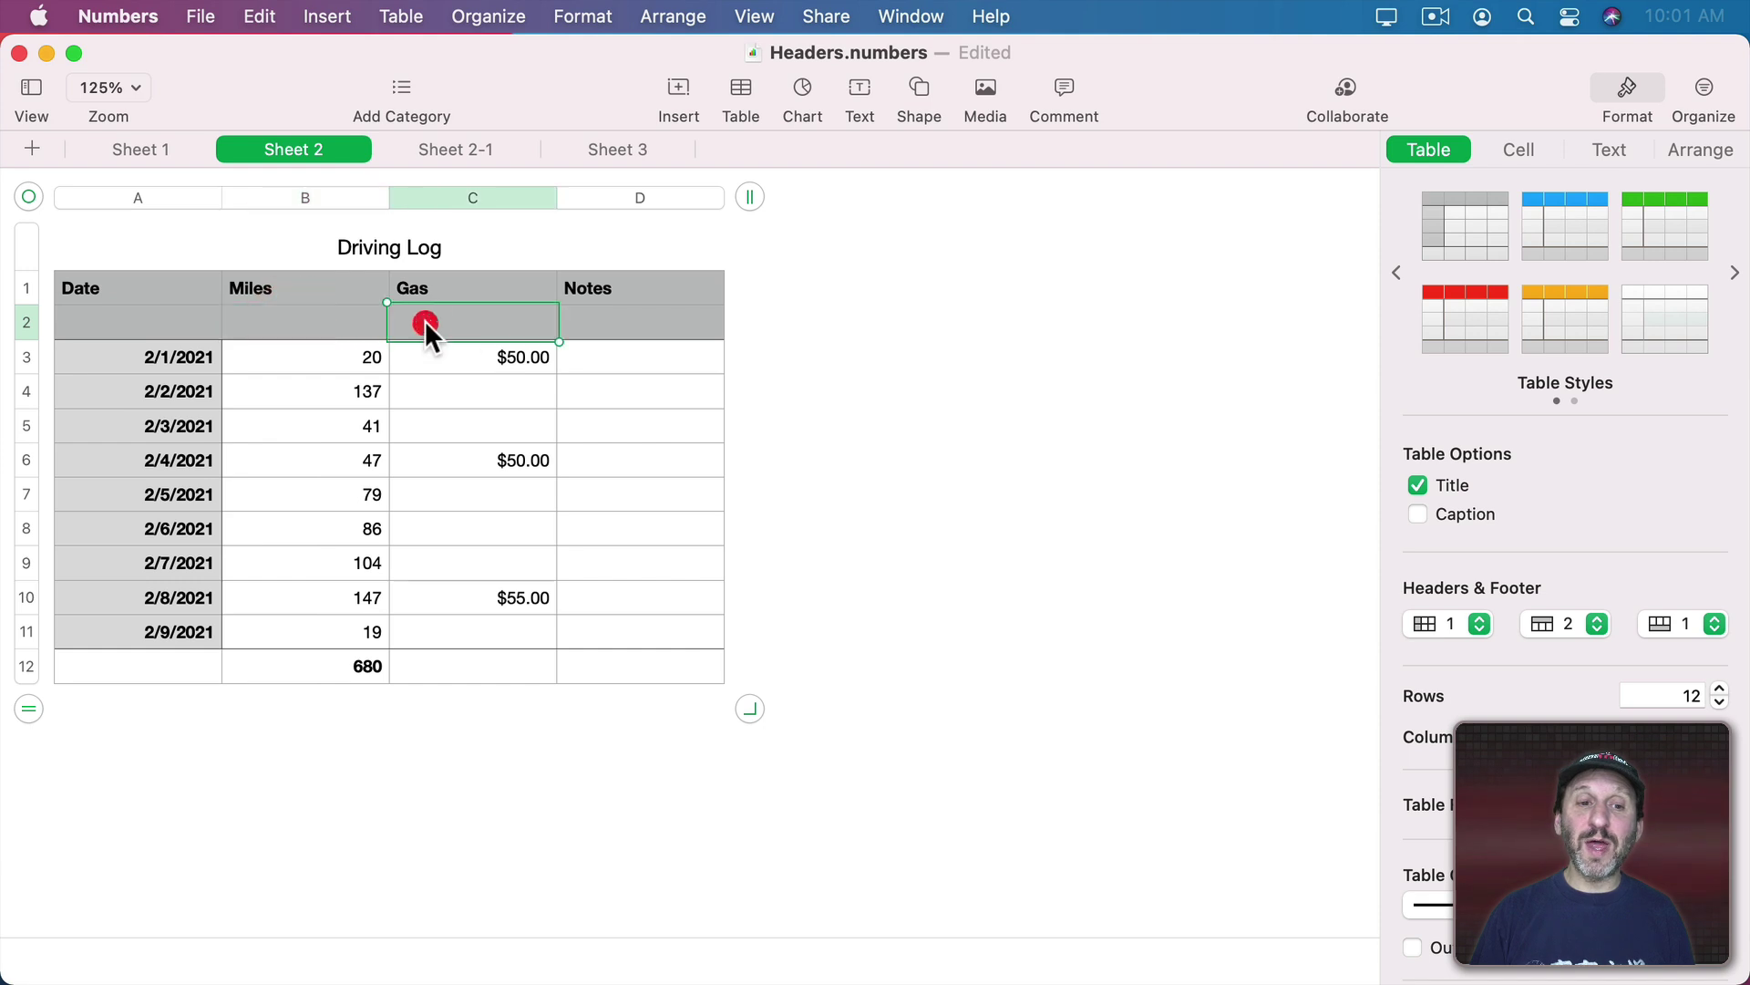
pyautogui.click(611, 320)
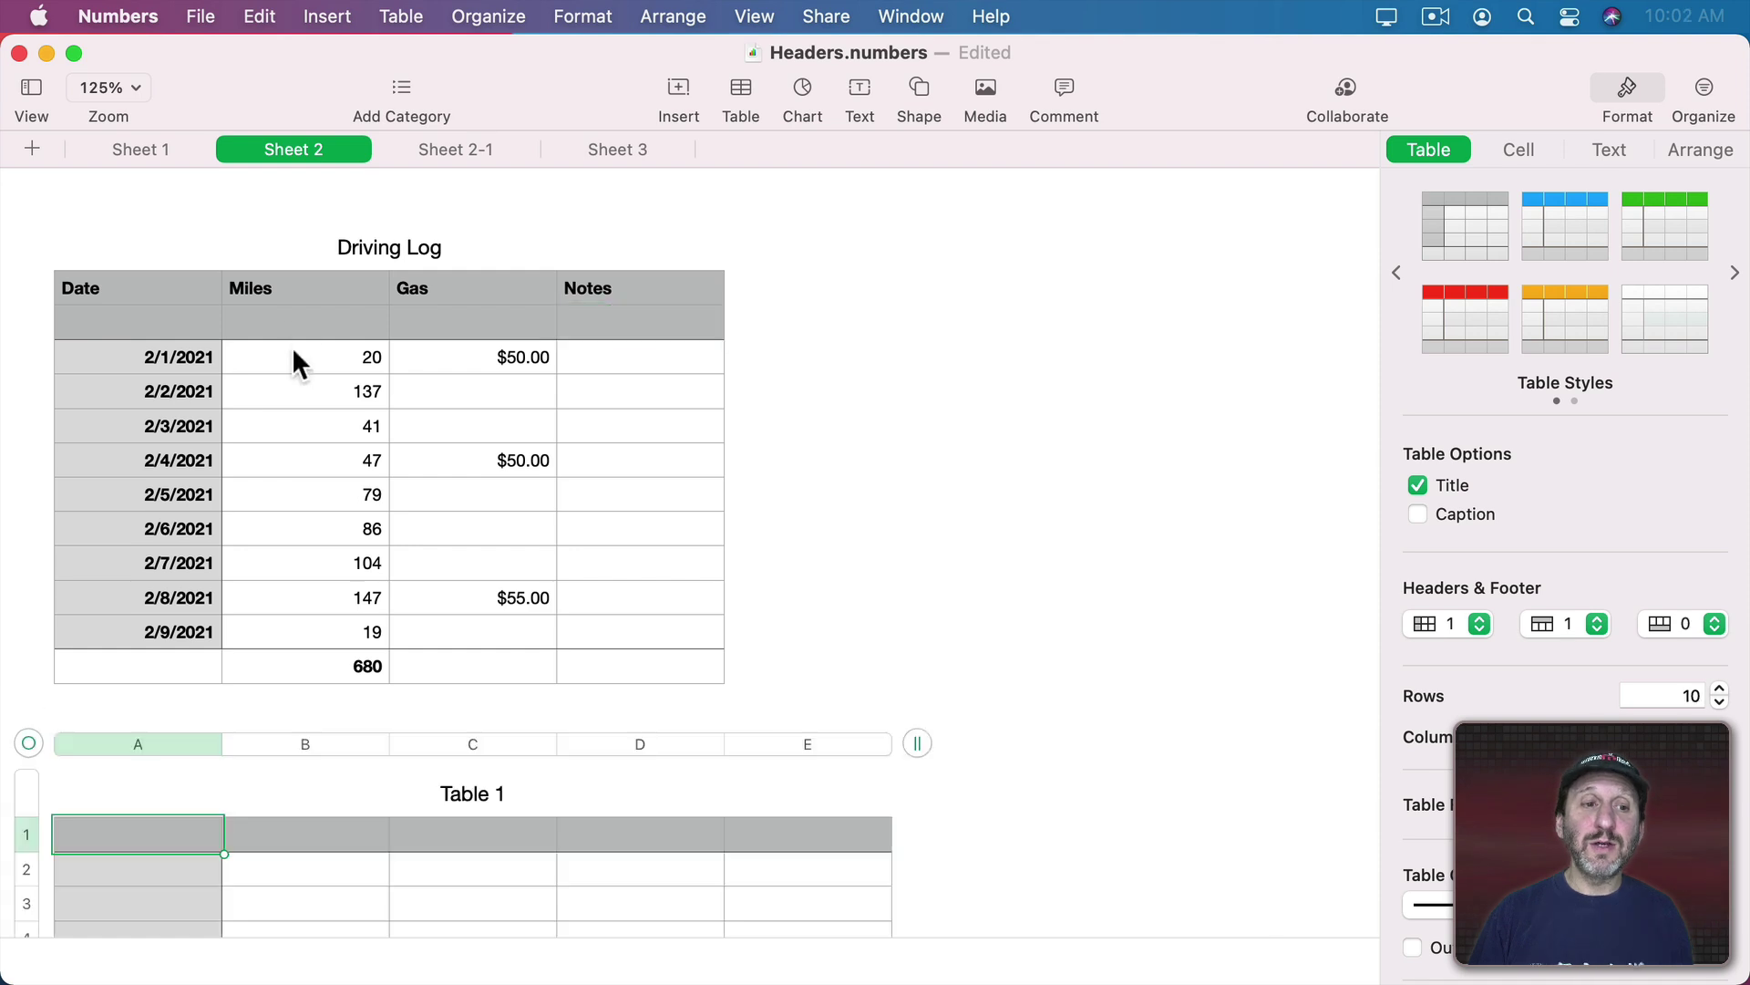
pyautogui.click(294, 314)
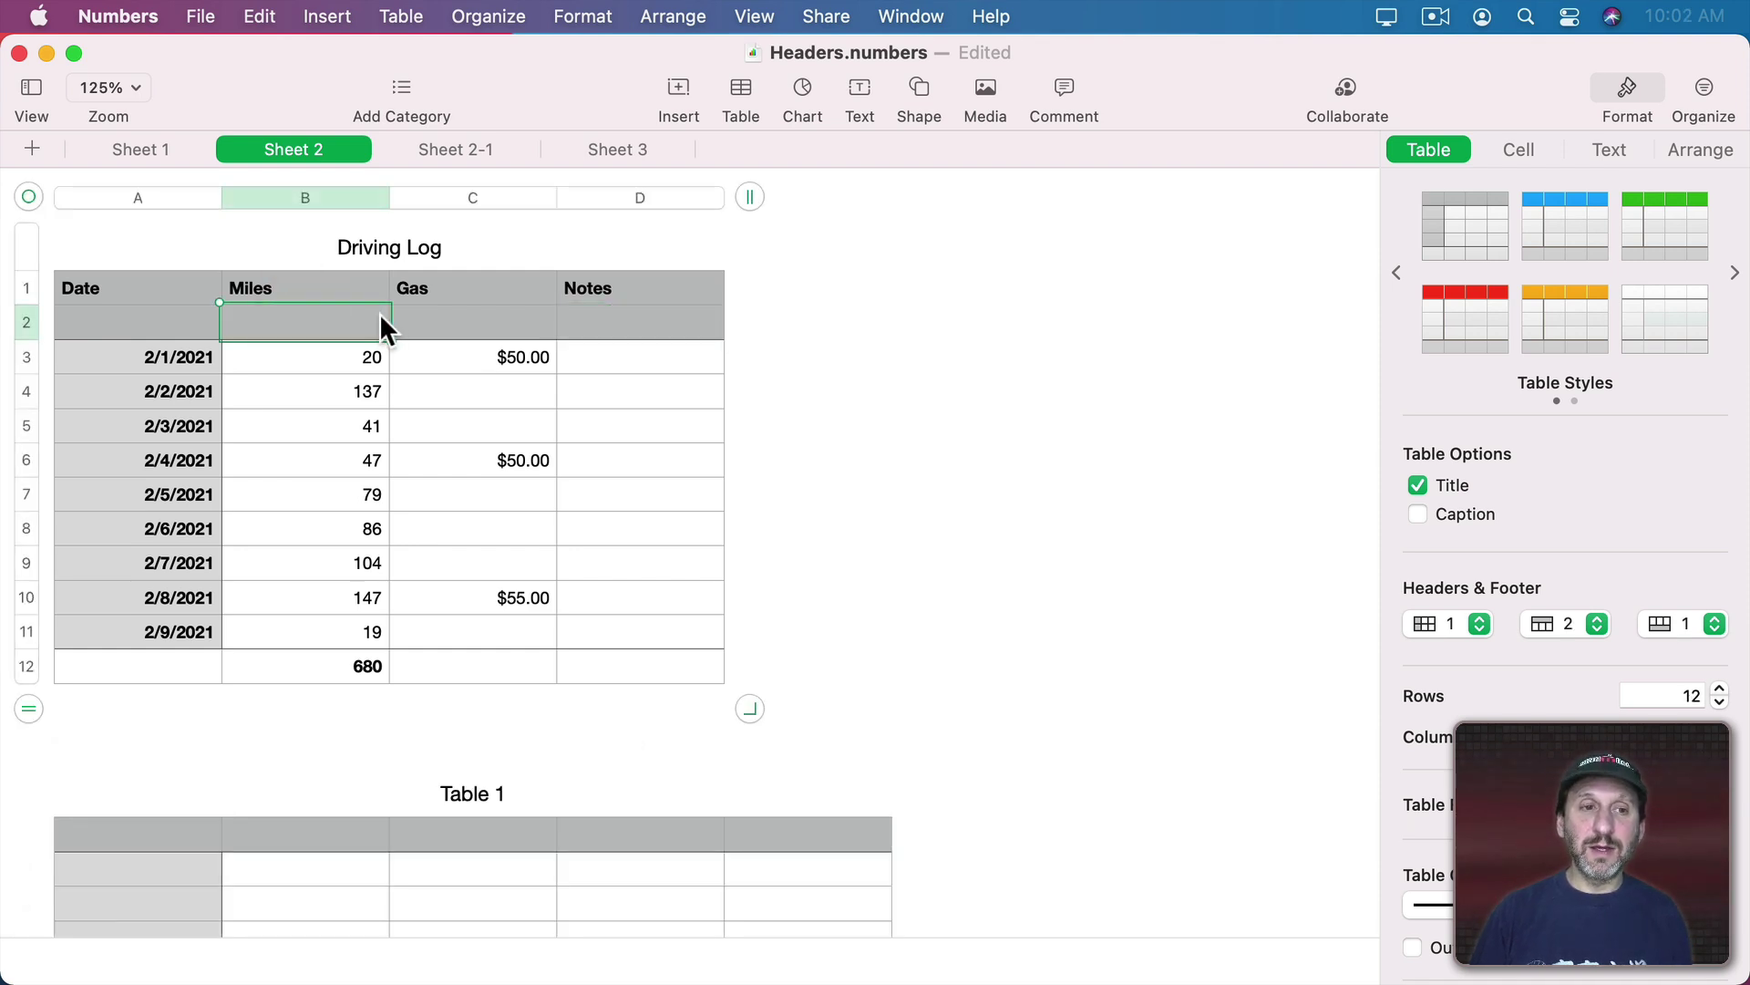
pyautogui.write('Driven')
pyautogui.press('Return')
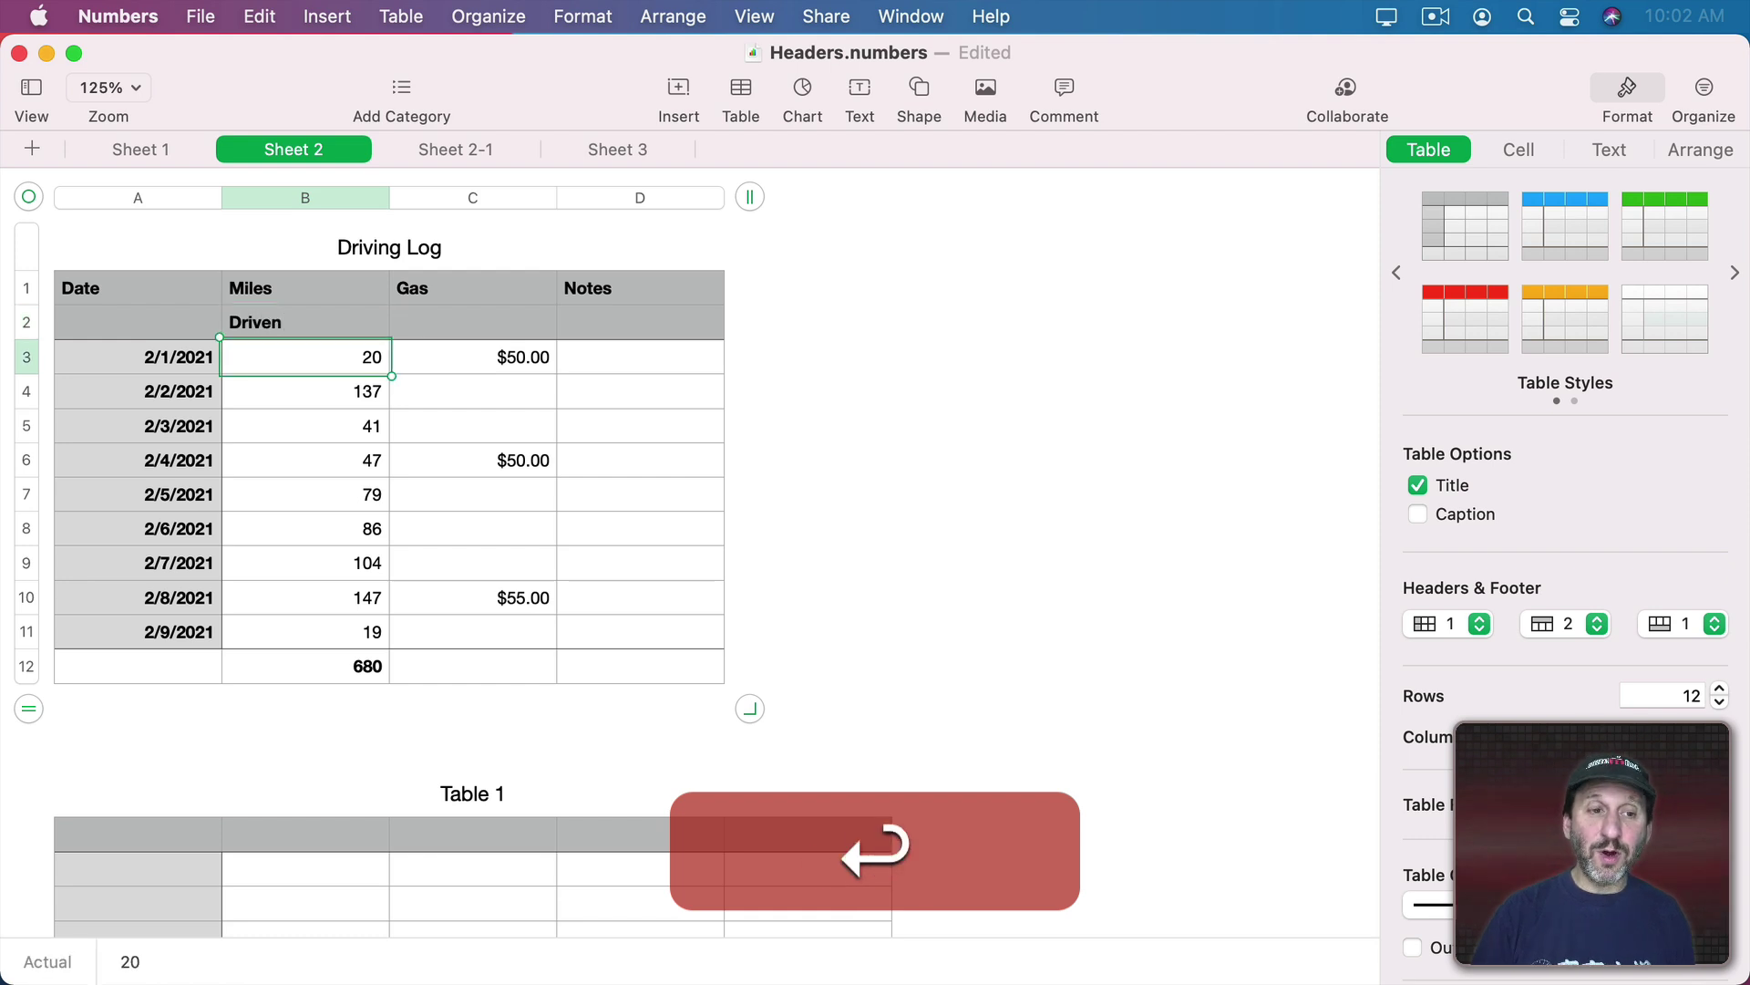
# In Table 1's B2, reference the 2/3/2021 Miles value, showing 41.
pyautogui.click(321, 867)
pyautogui.press('=')
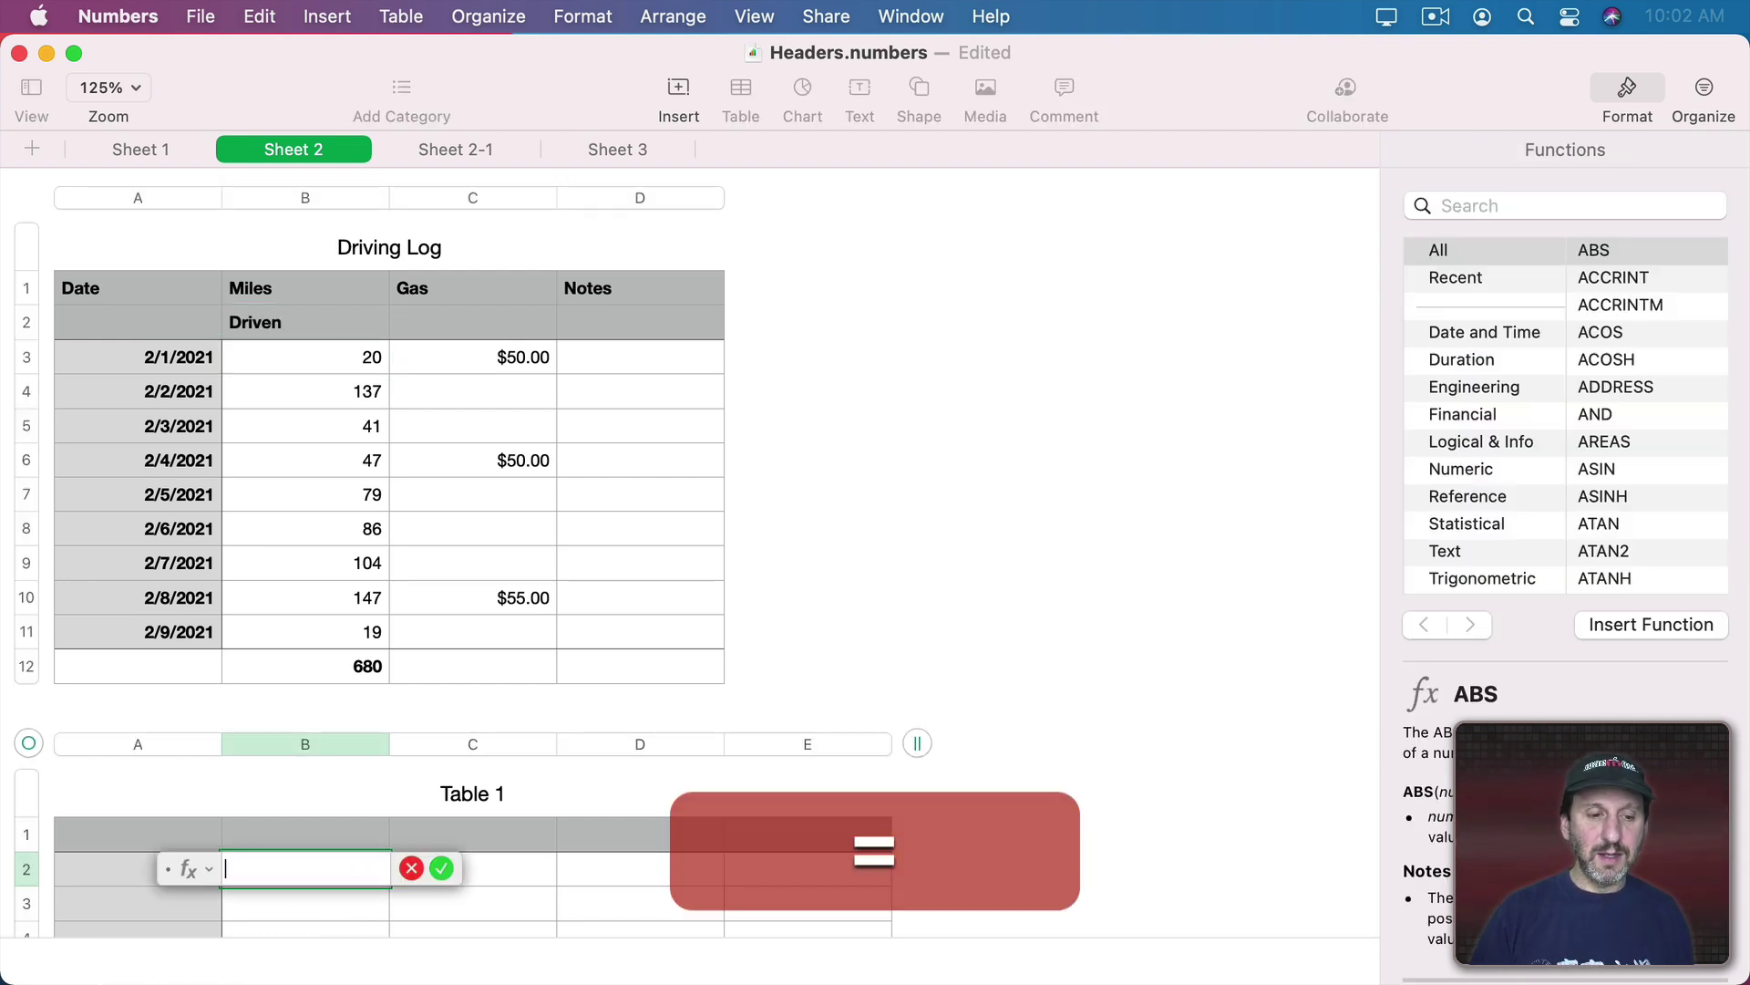
pyautogui.click(321, 425)
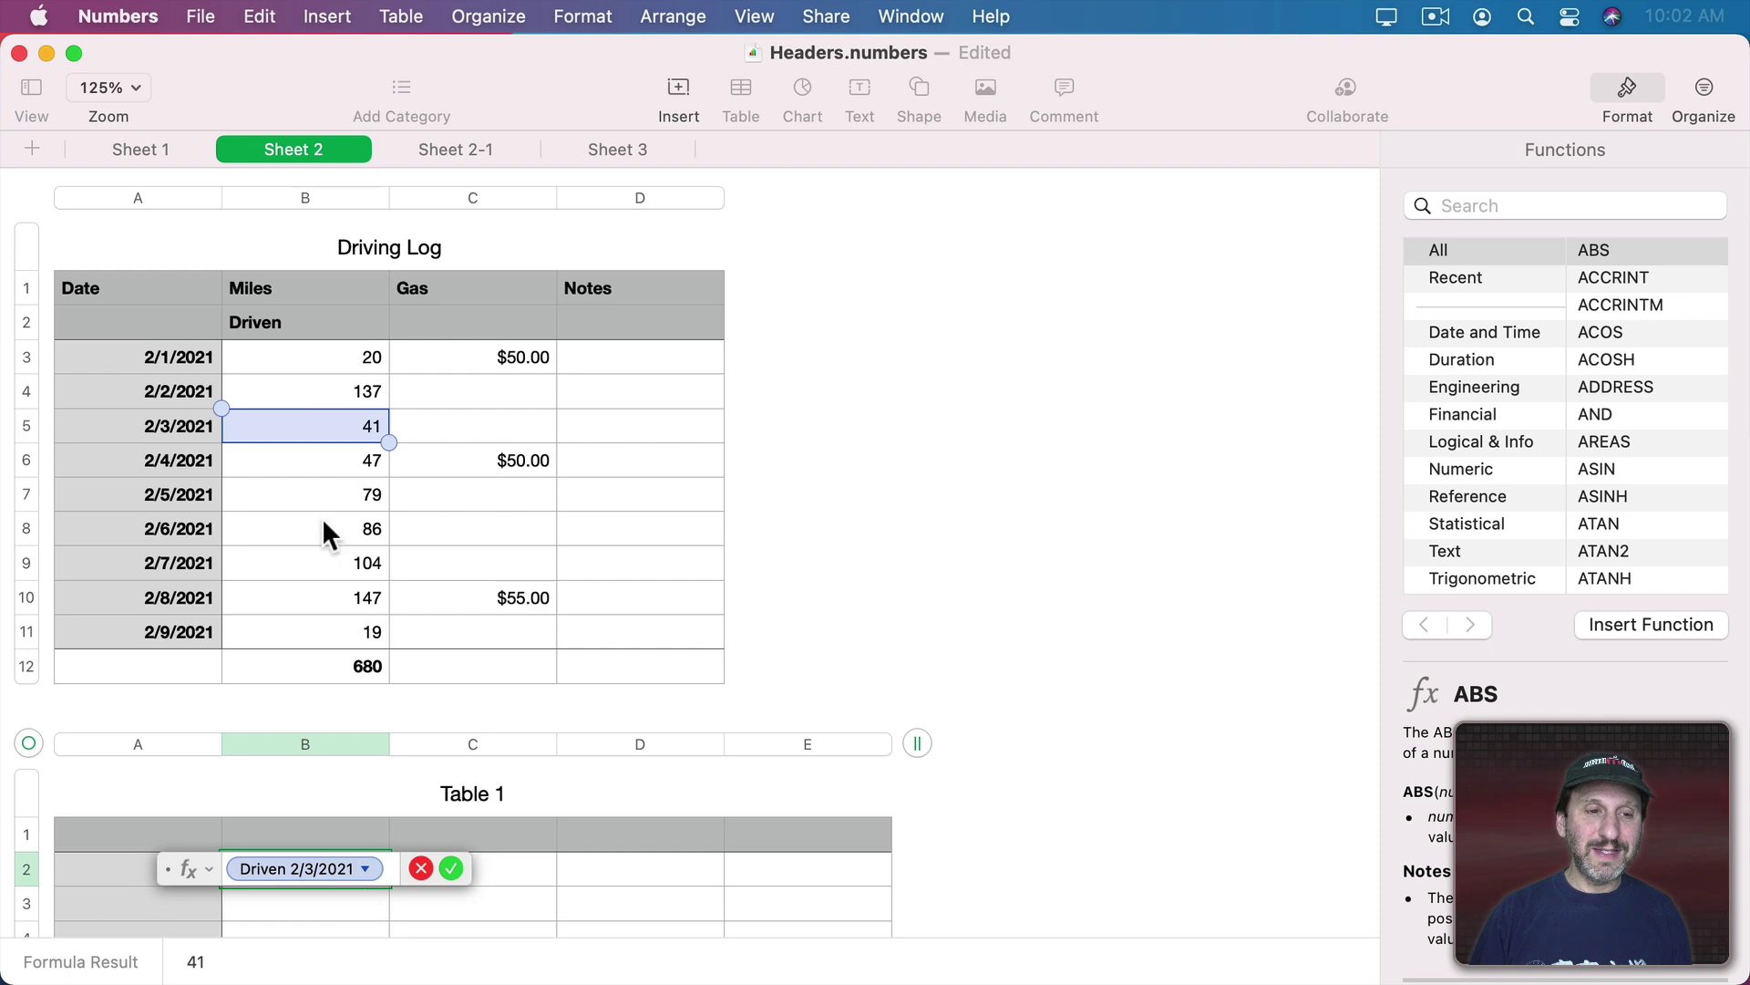
pyautogui.press('Return')
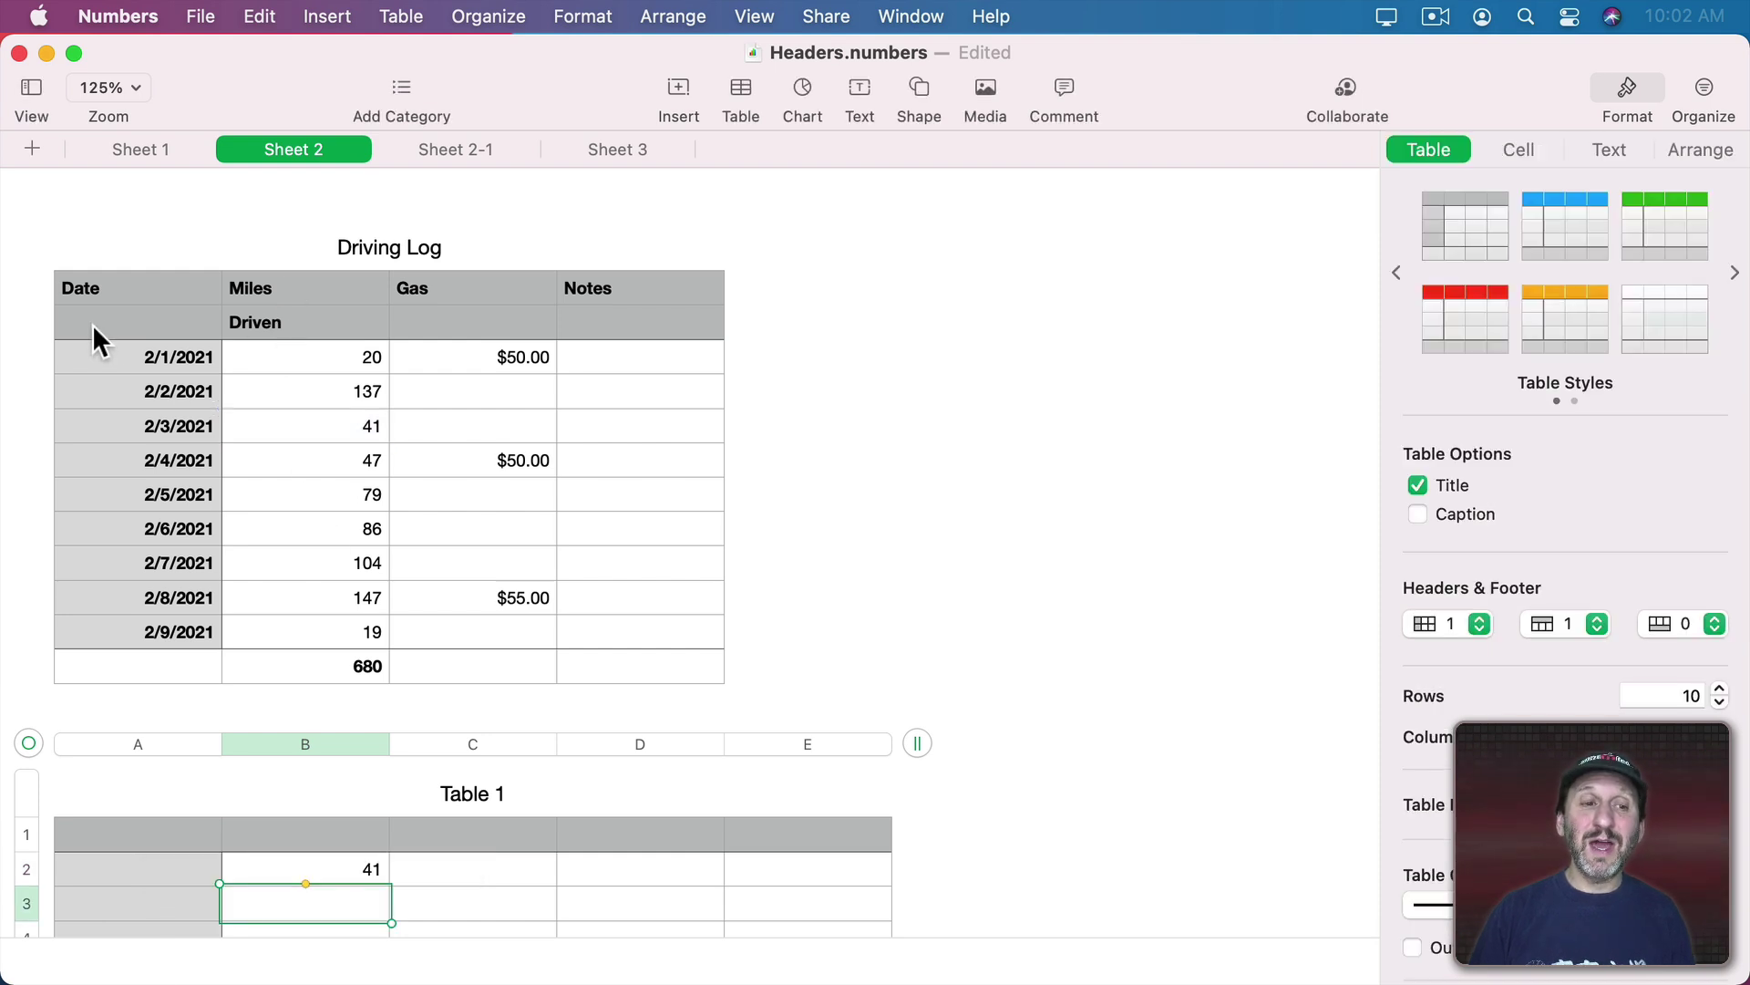
# Replace 'Driven' in B2 with a SUM of the Miles column, showing 680.
pyautogui.click(341, 318)
pyautogui.press('BackSpace')
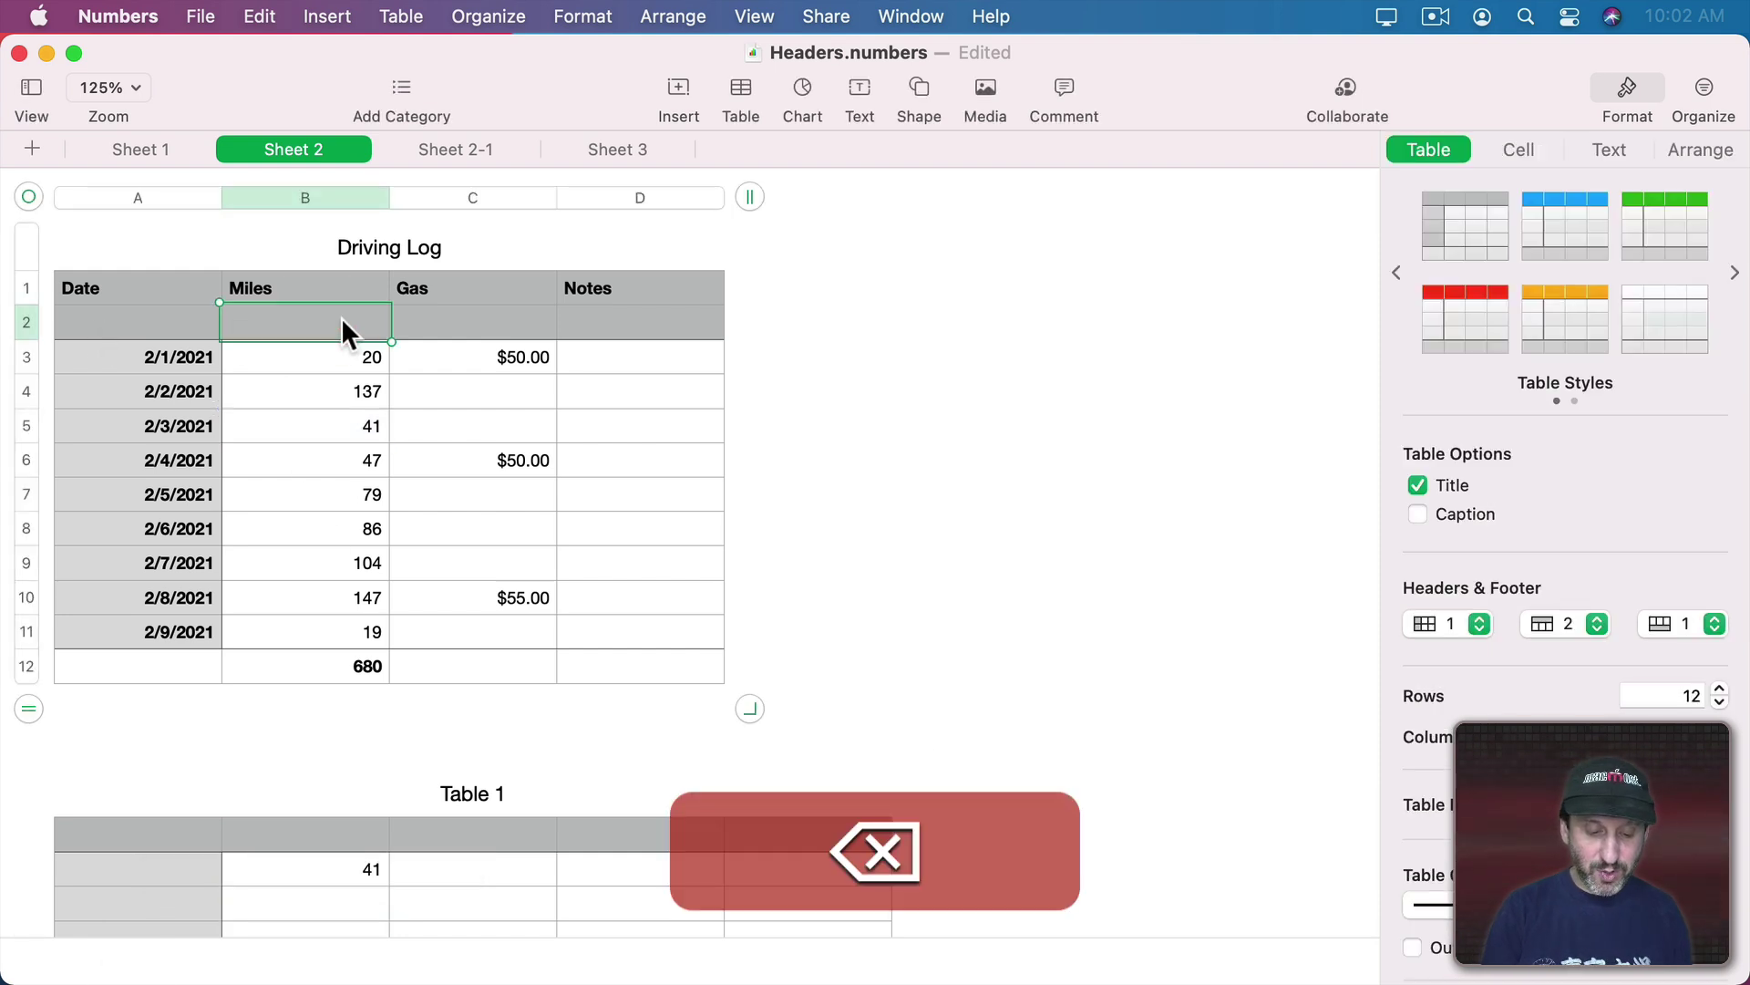
pyautogui.press('=')
pyautogui.write('sum(')
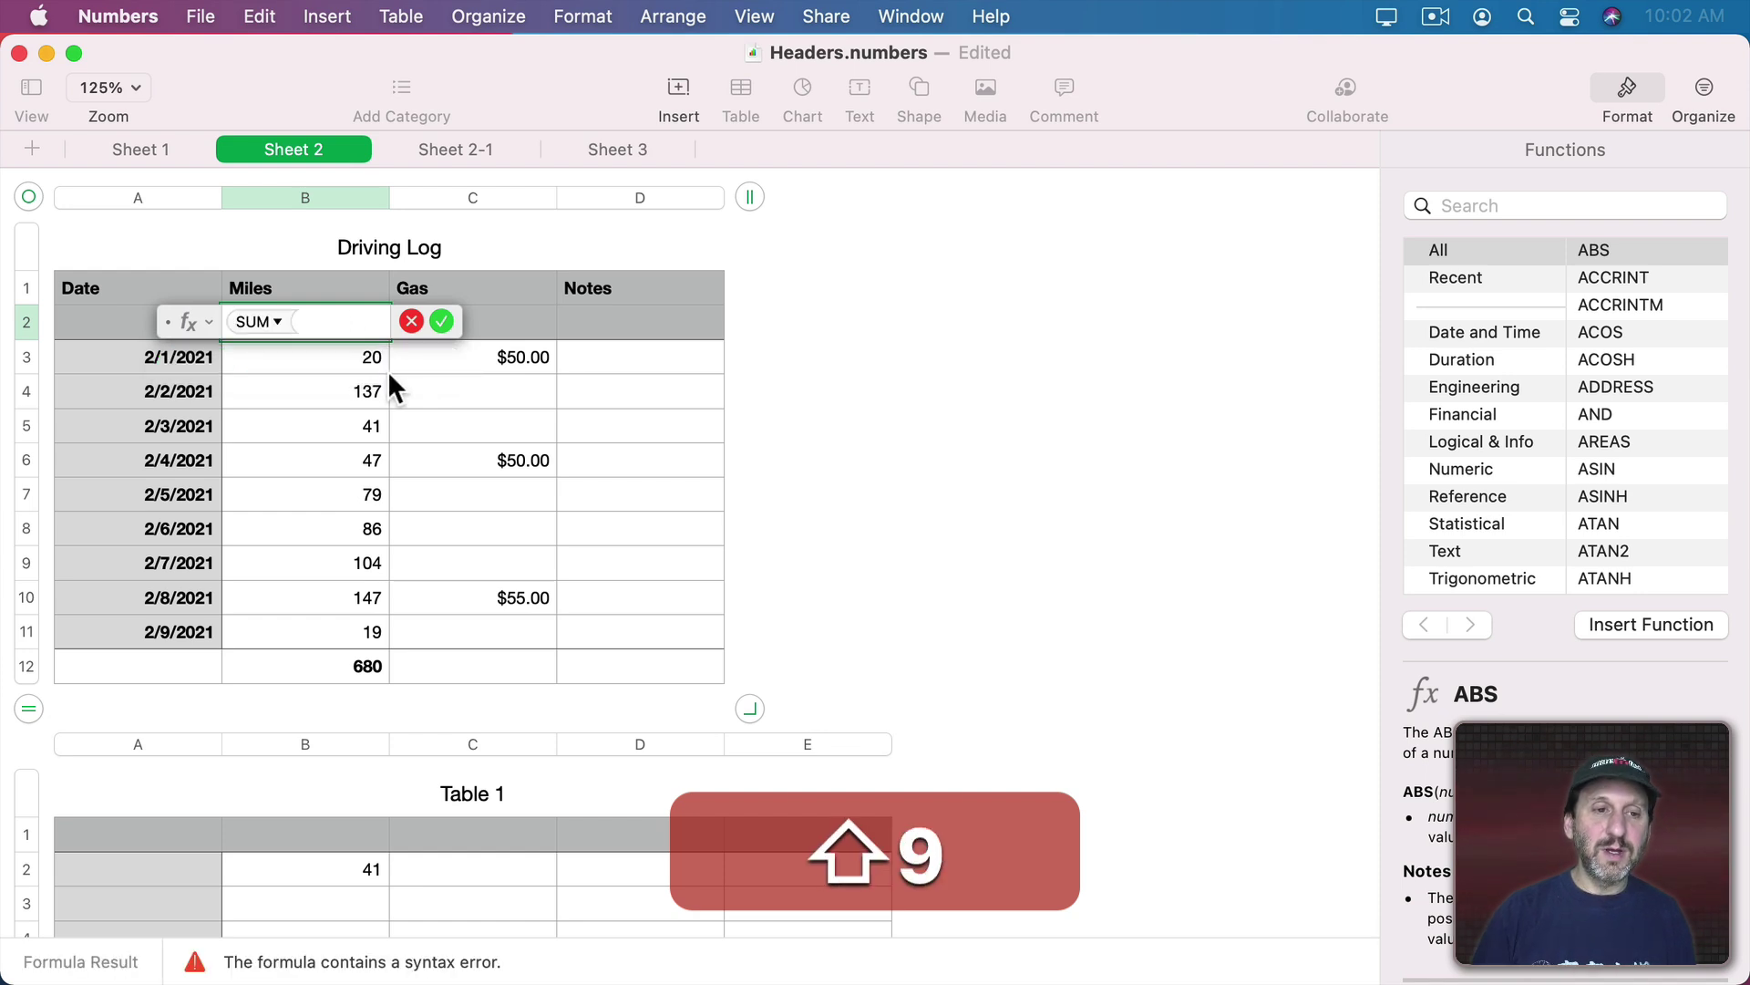
pyautogui.click(332, 197)
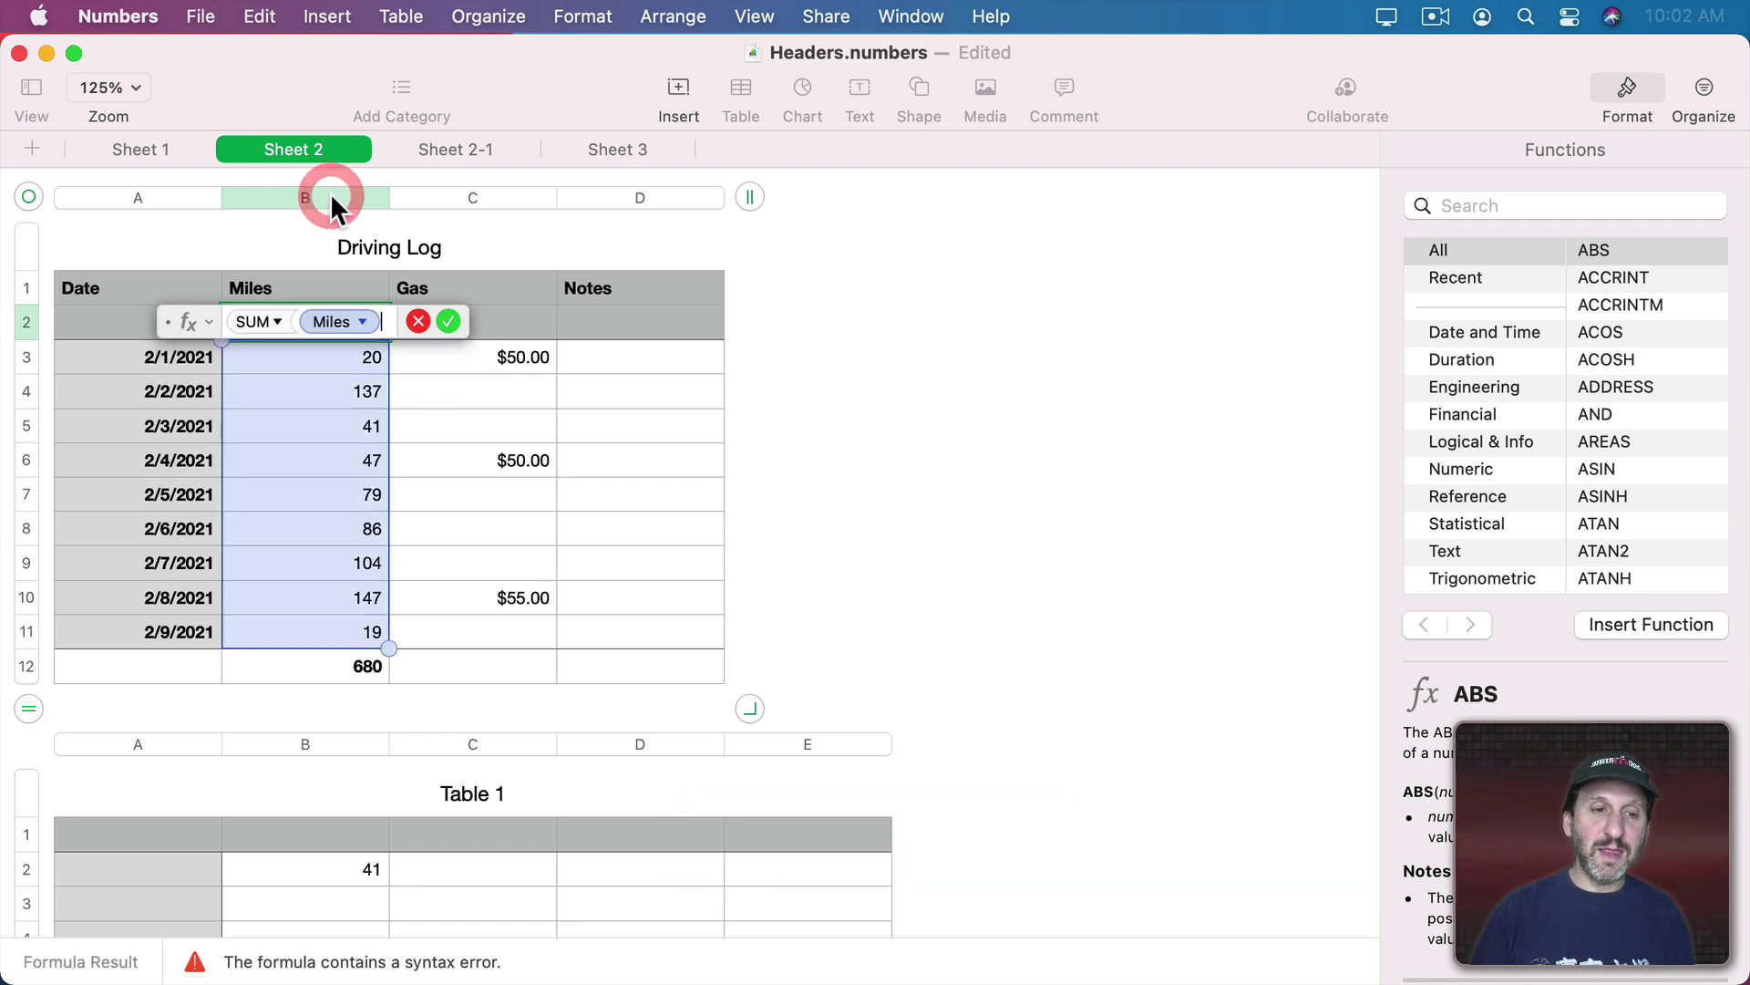
pyautogui.write(')')
pyautogui.hotkey('shift', 'Return')
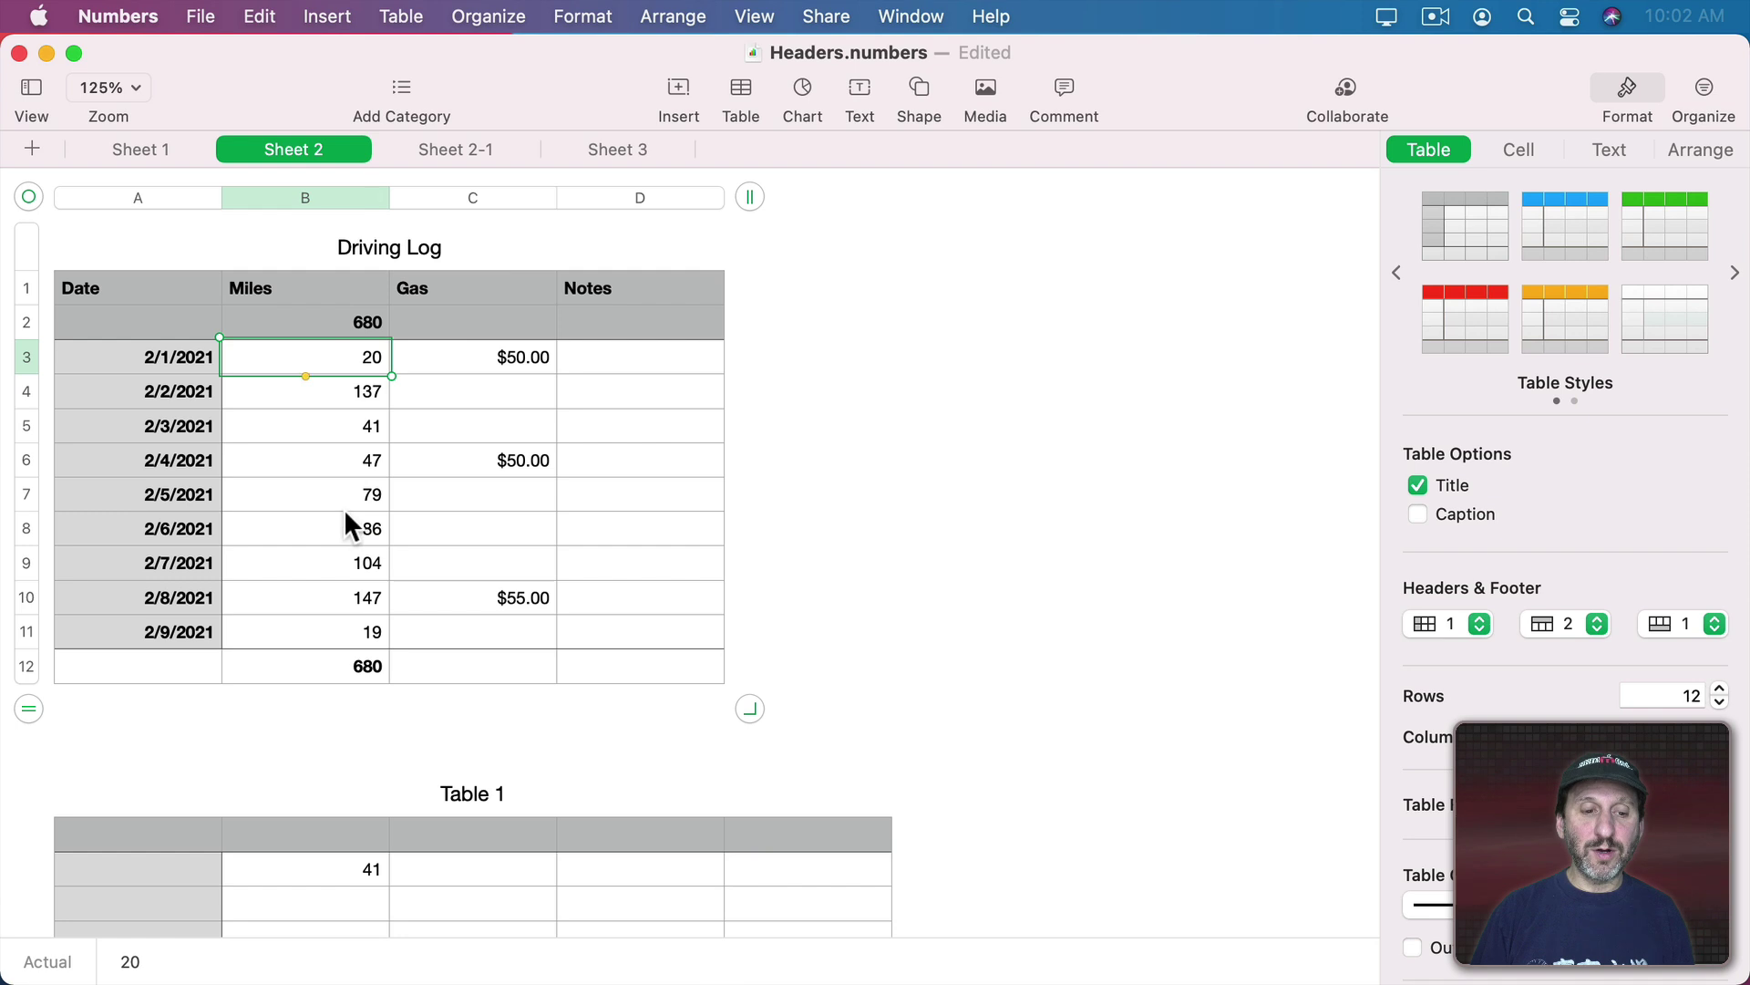
# Start a formula in Table 1's B3 referencing the 2/3/2021 Miles value.
pyautogui.click(327, 905)
pyautogui.write('=')
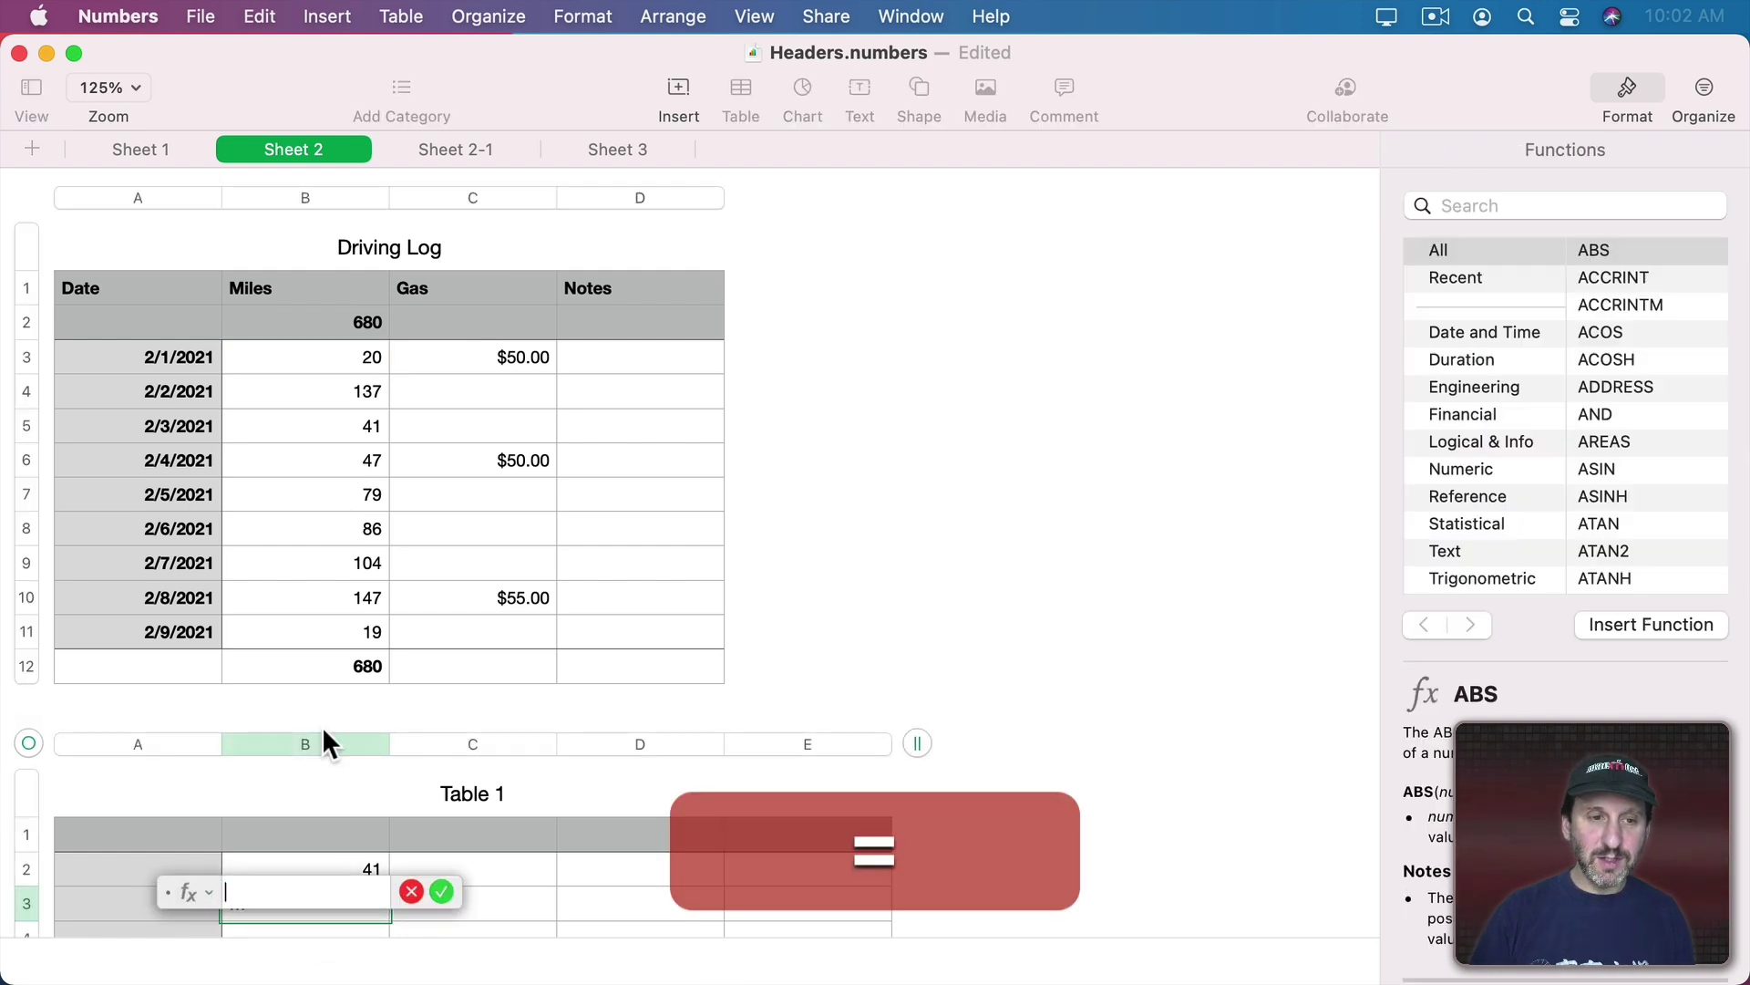
pyautogui.click(342, 426)
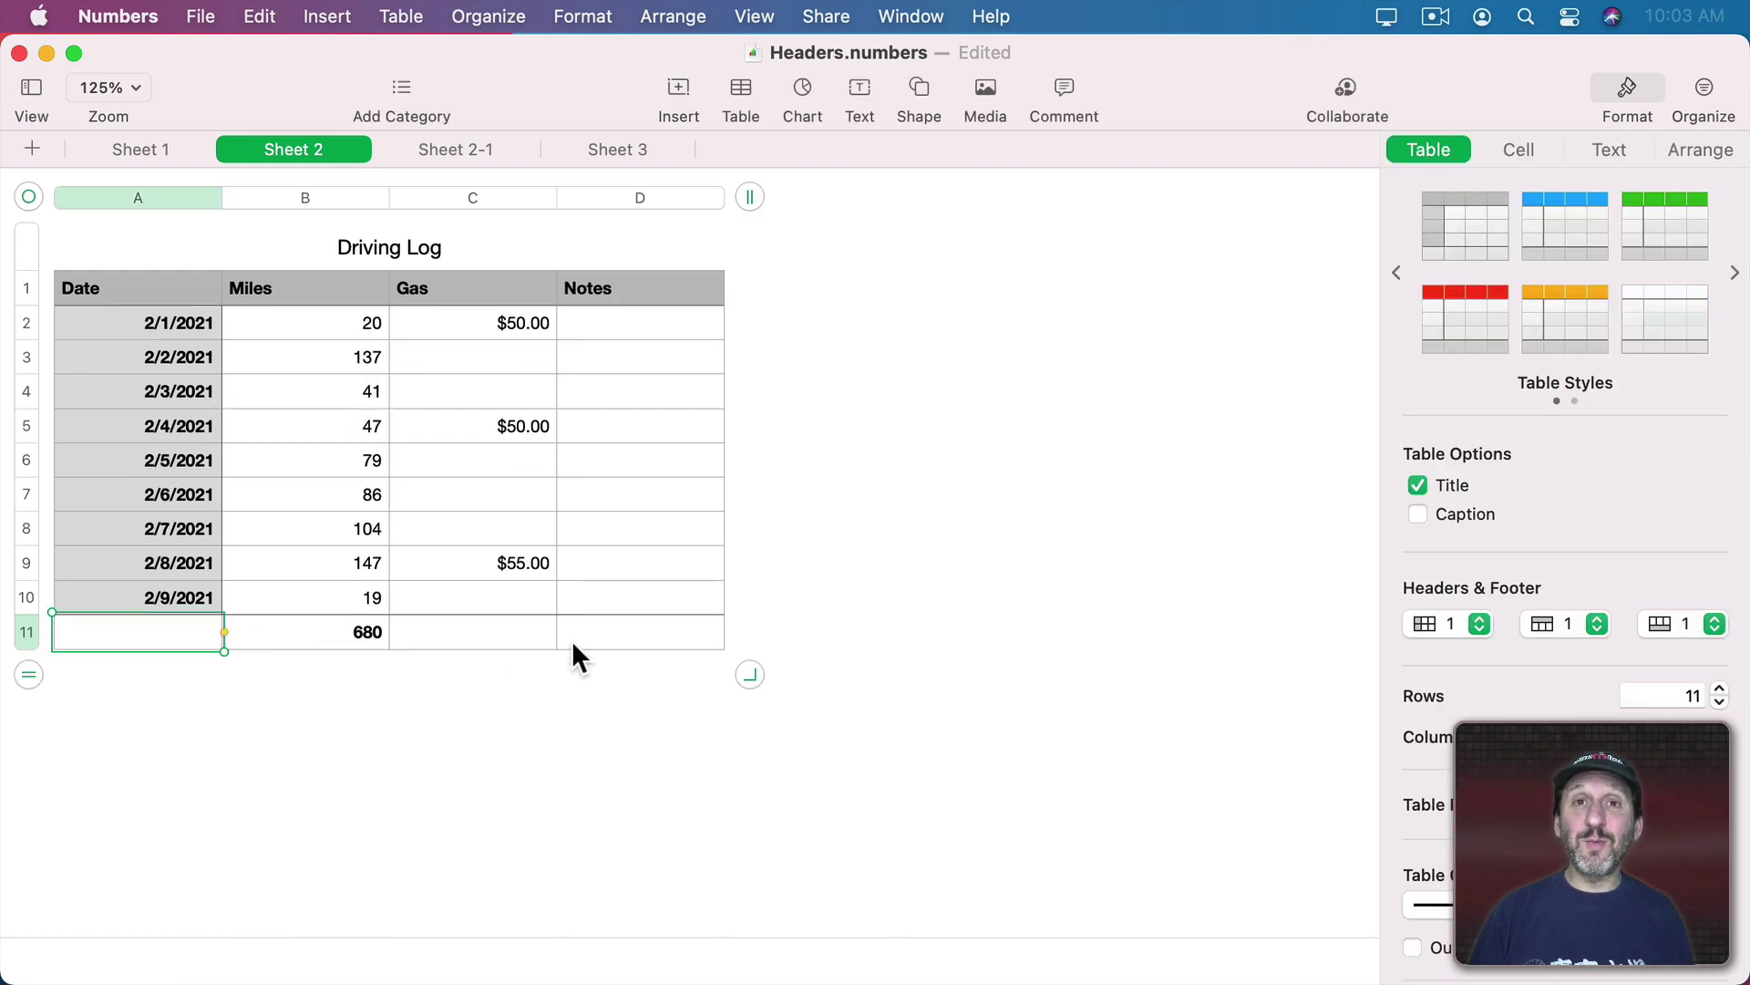
# Add footer row 12 with an AVERAGE of the Miles column in B12, showing 75.5555555555556.
pyautogui.click(41, 628)
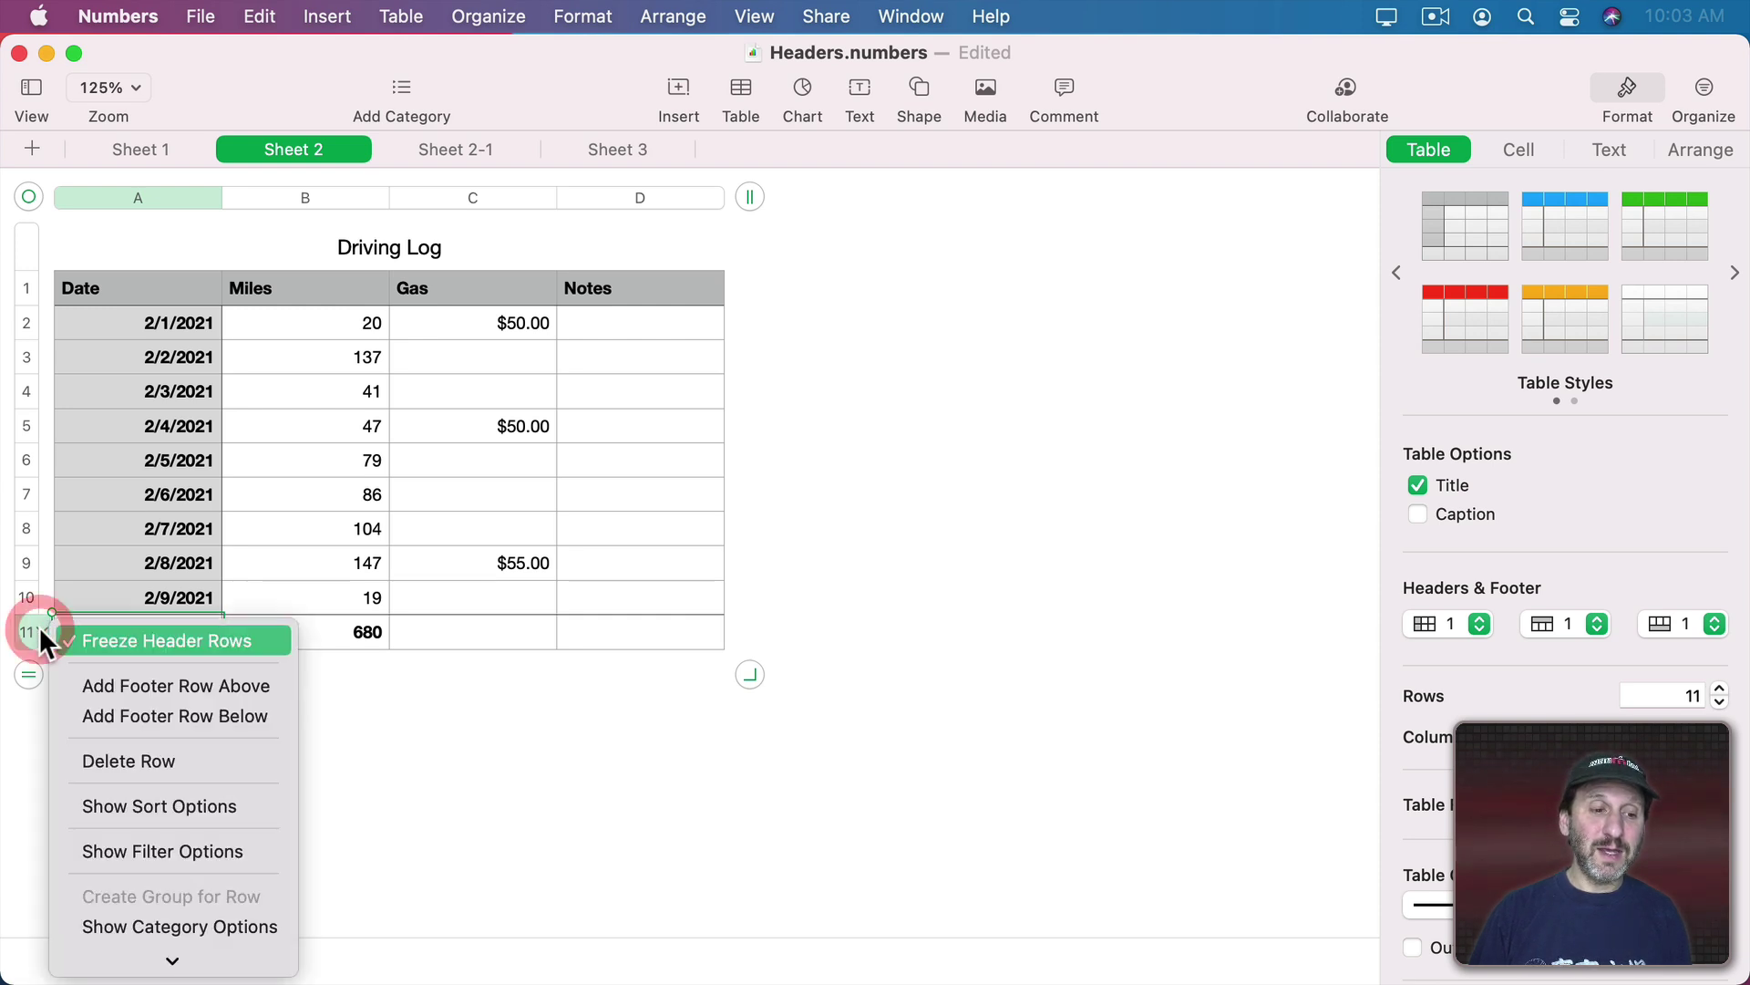
pyautogui.click(149, 712)
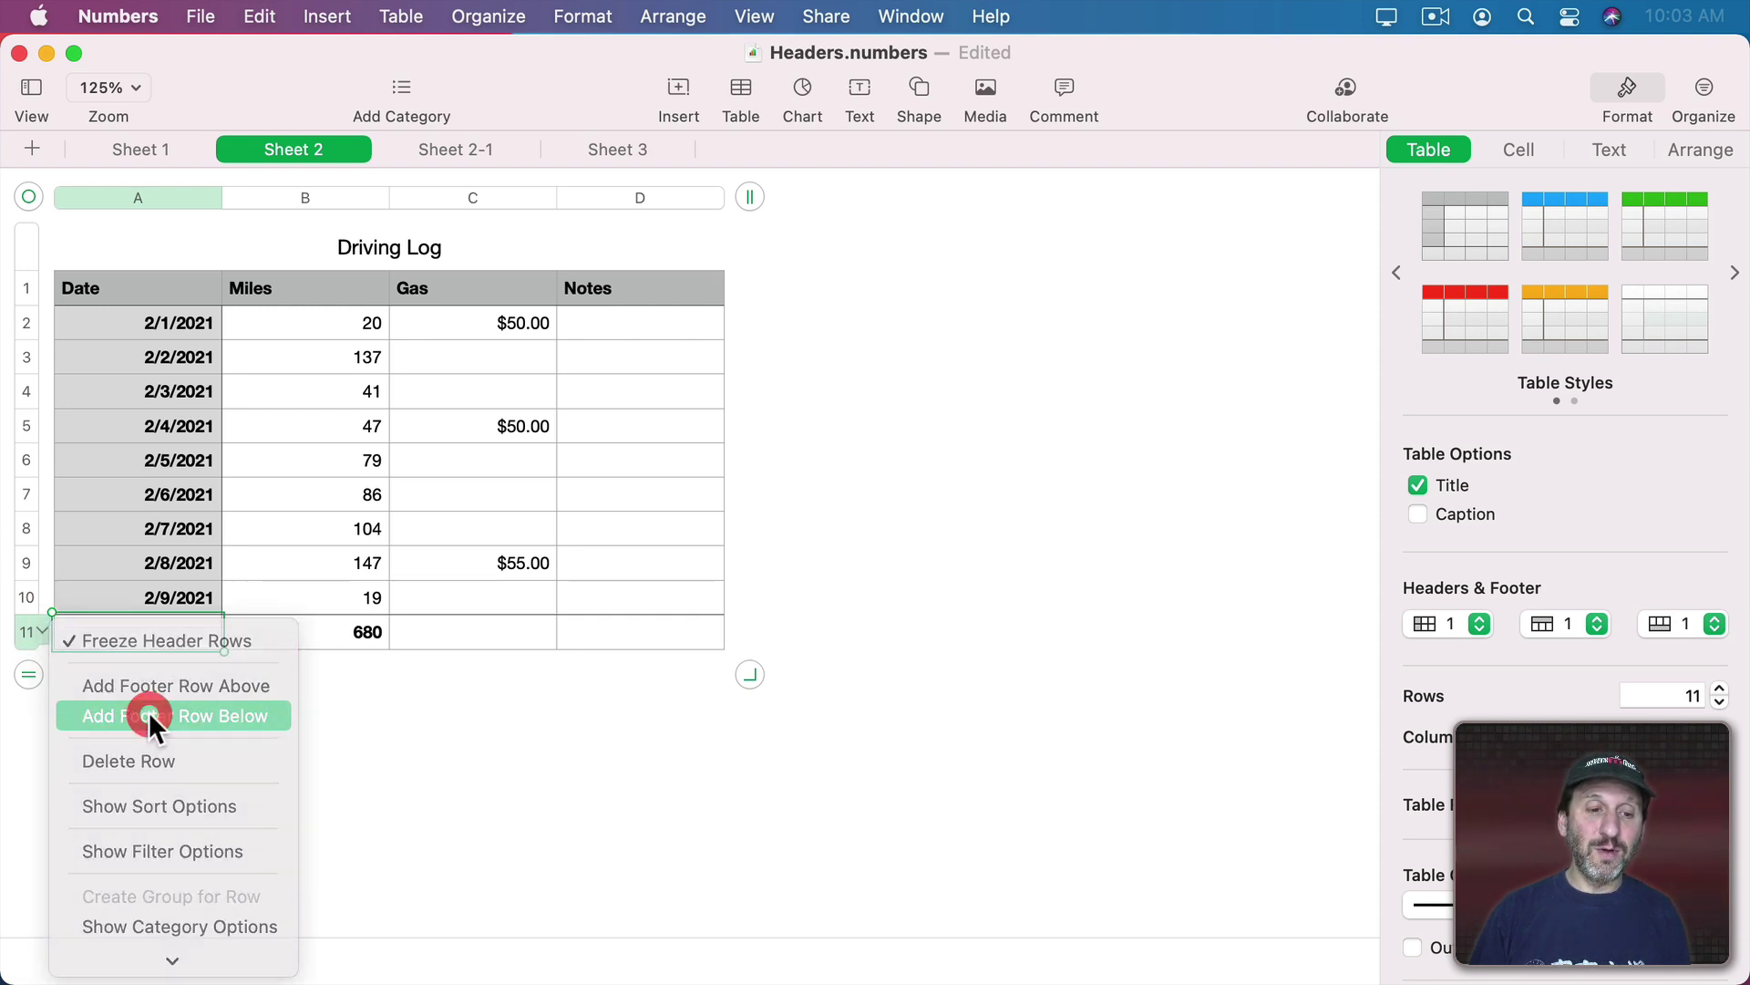
pyautogui.click(339, 674)
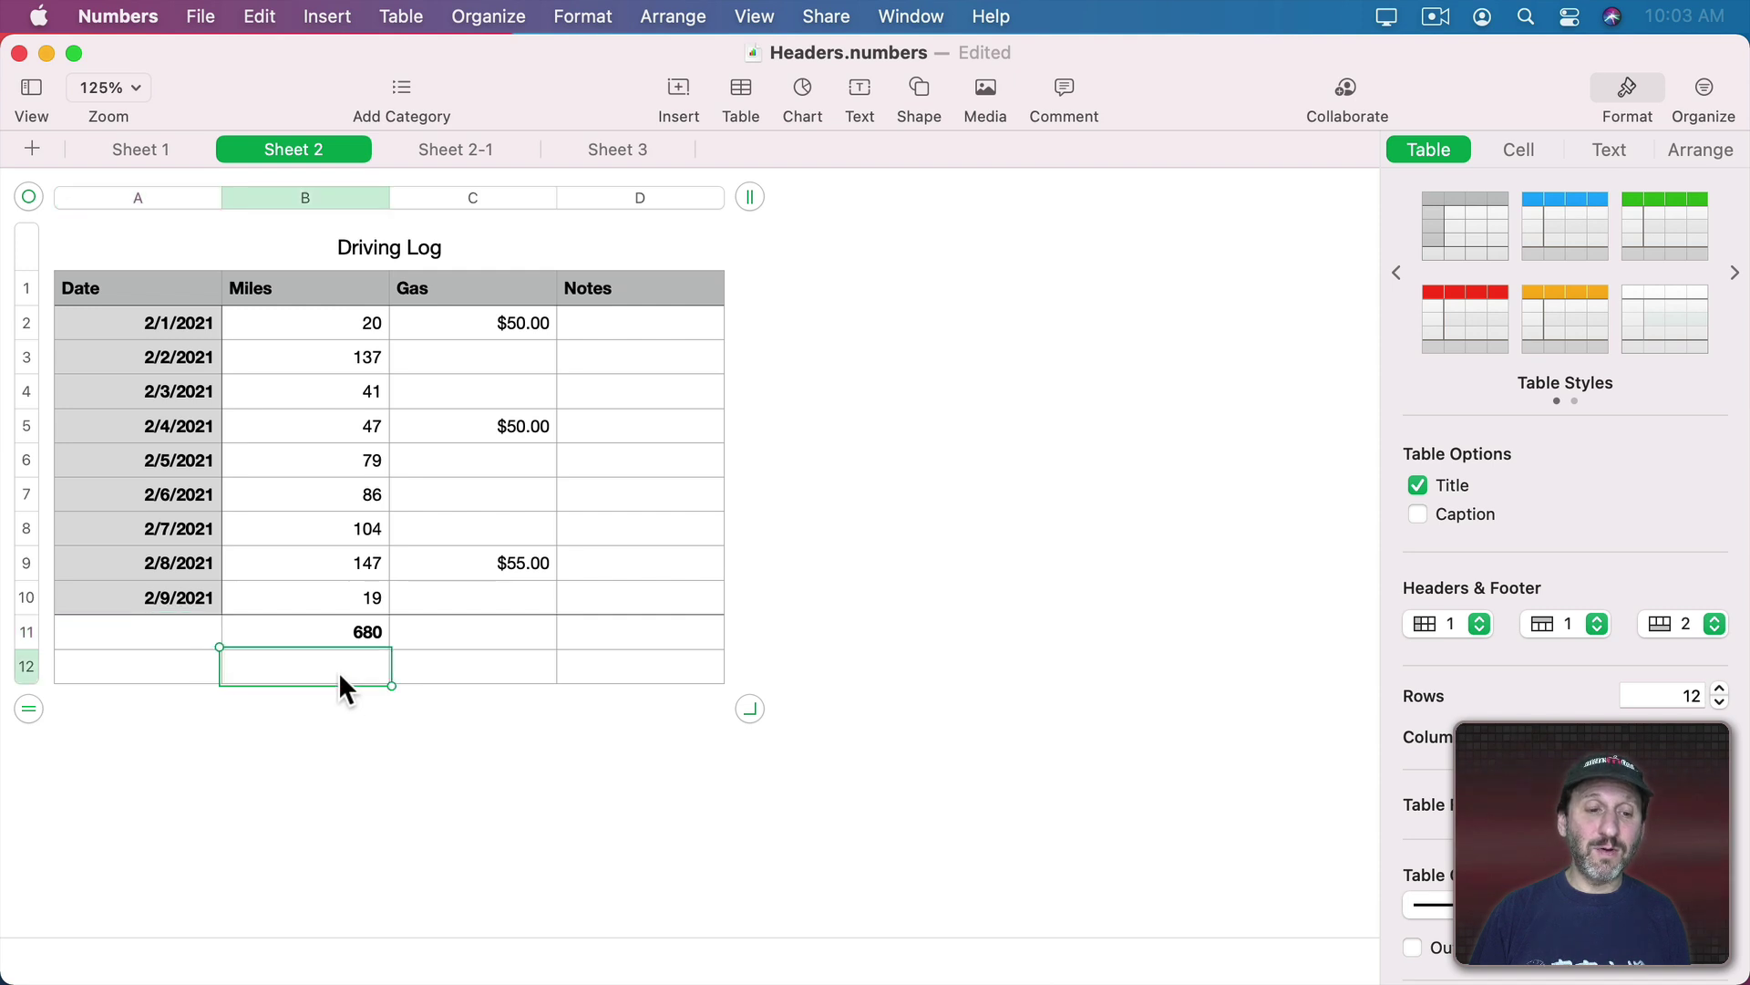
pyautogui.write('=ave')
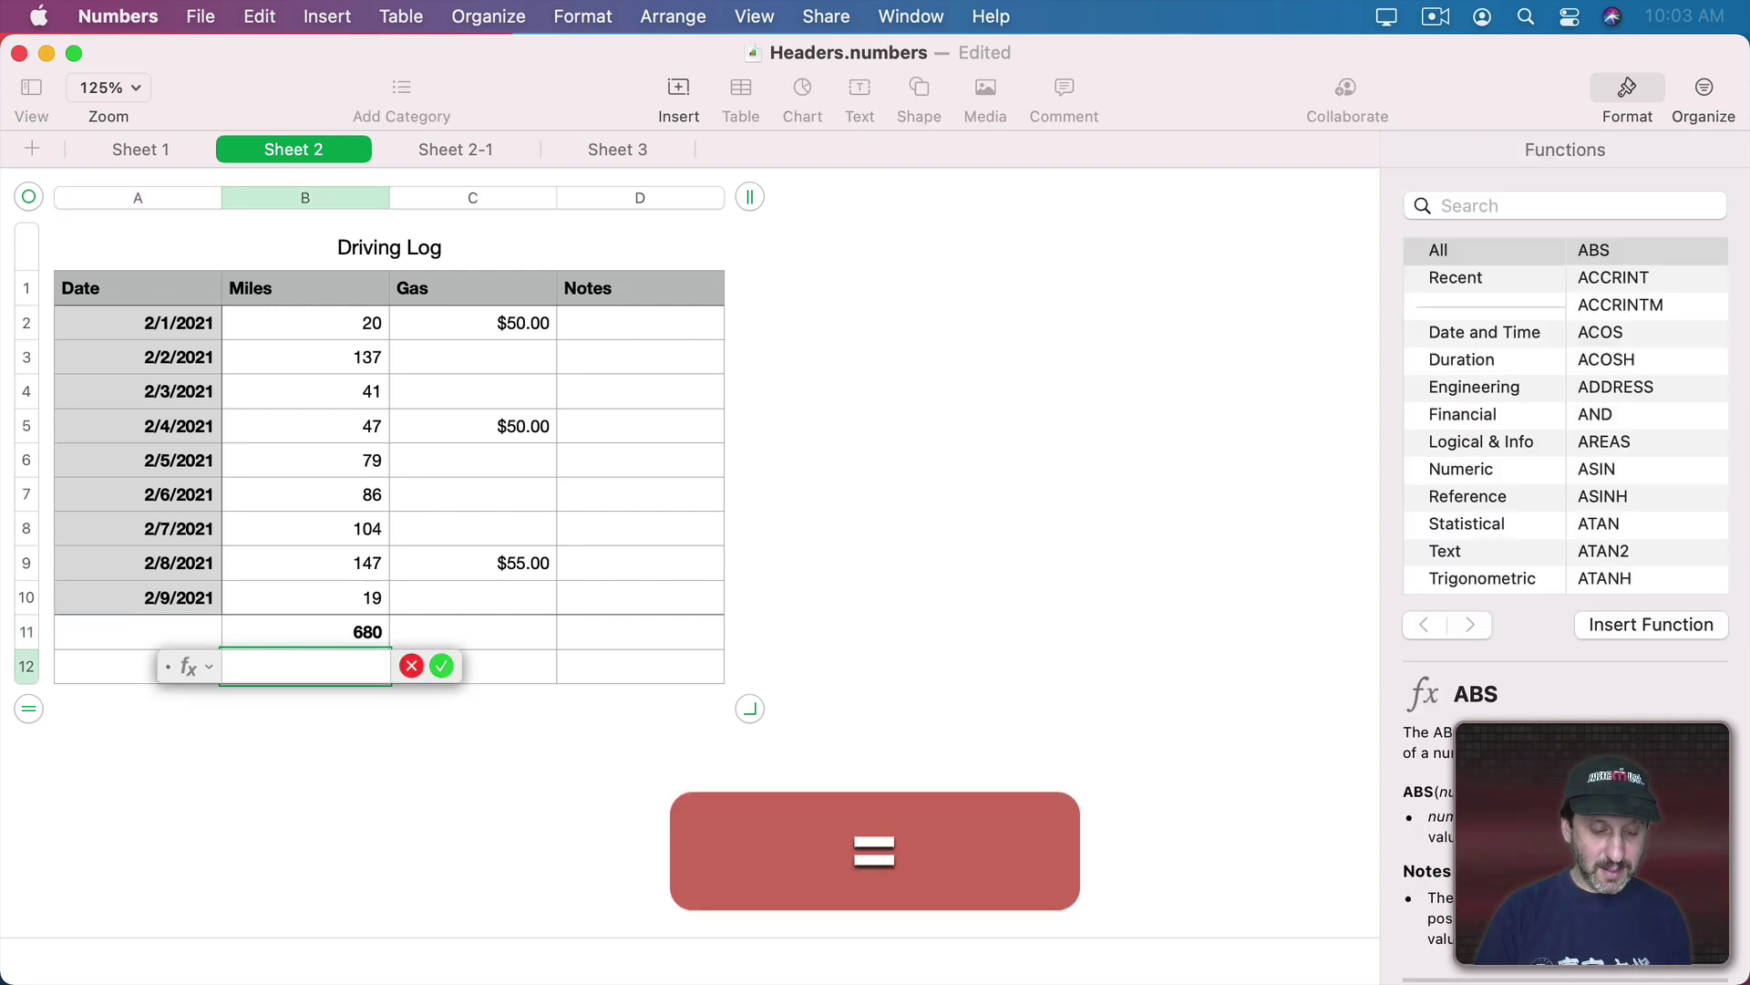
pyautogui.write('r')
pyautogui.press('Return')
pyautogui.click(321, 199)
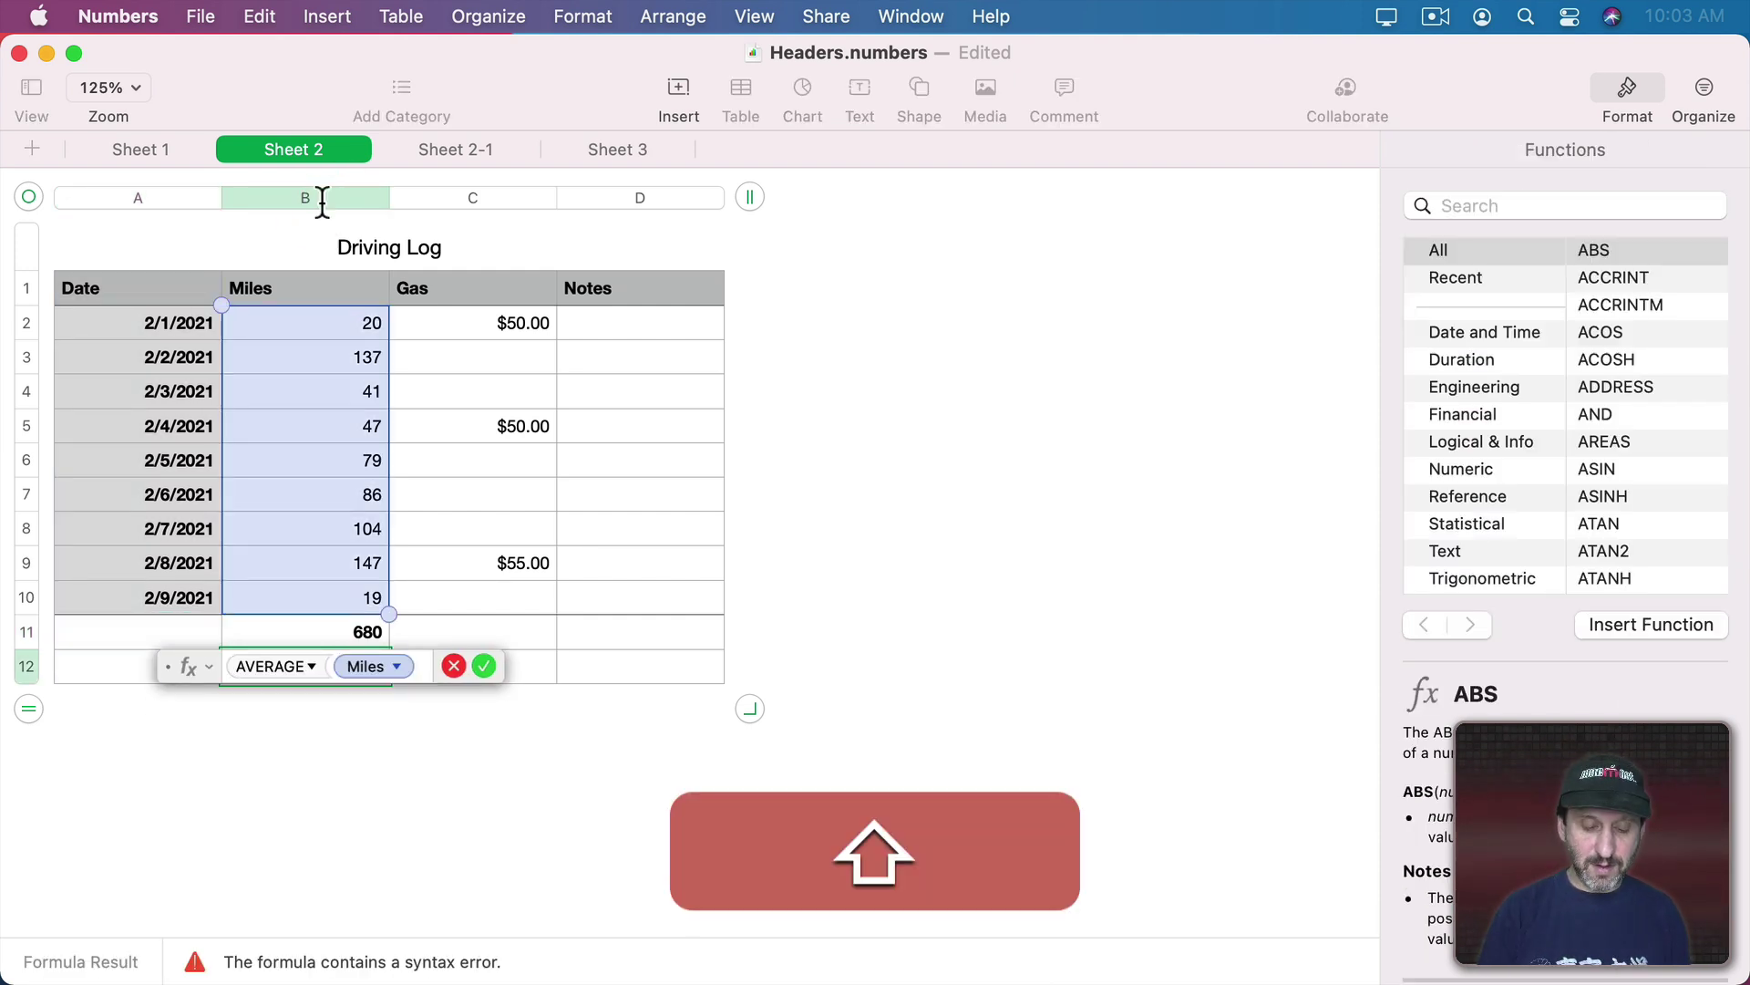
pyautogui.write(')')
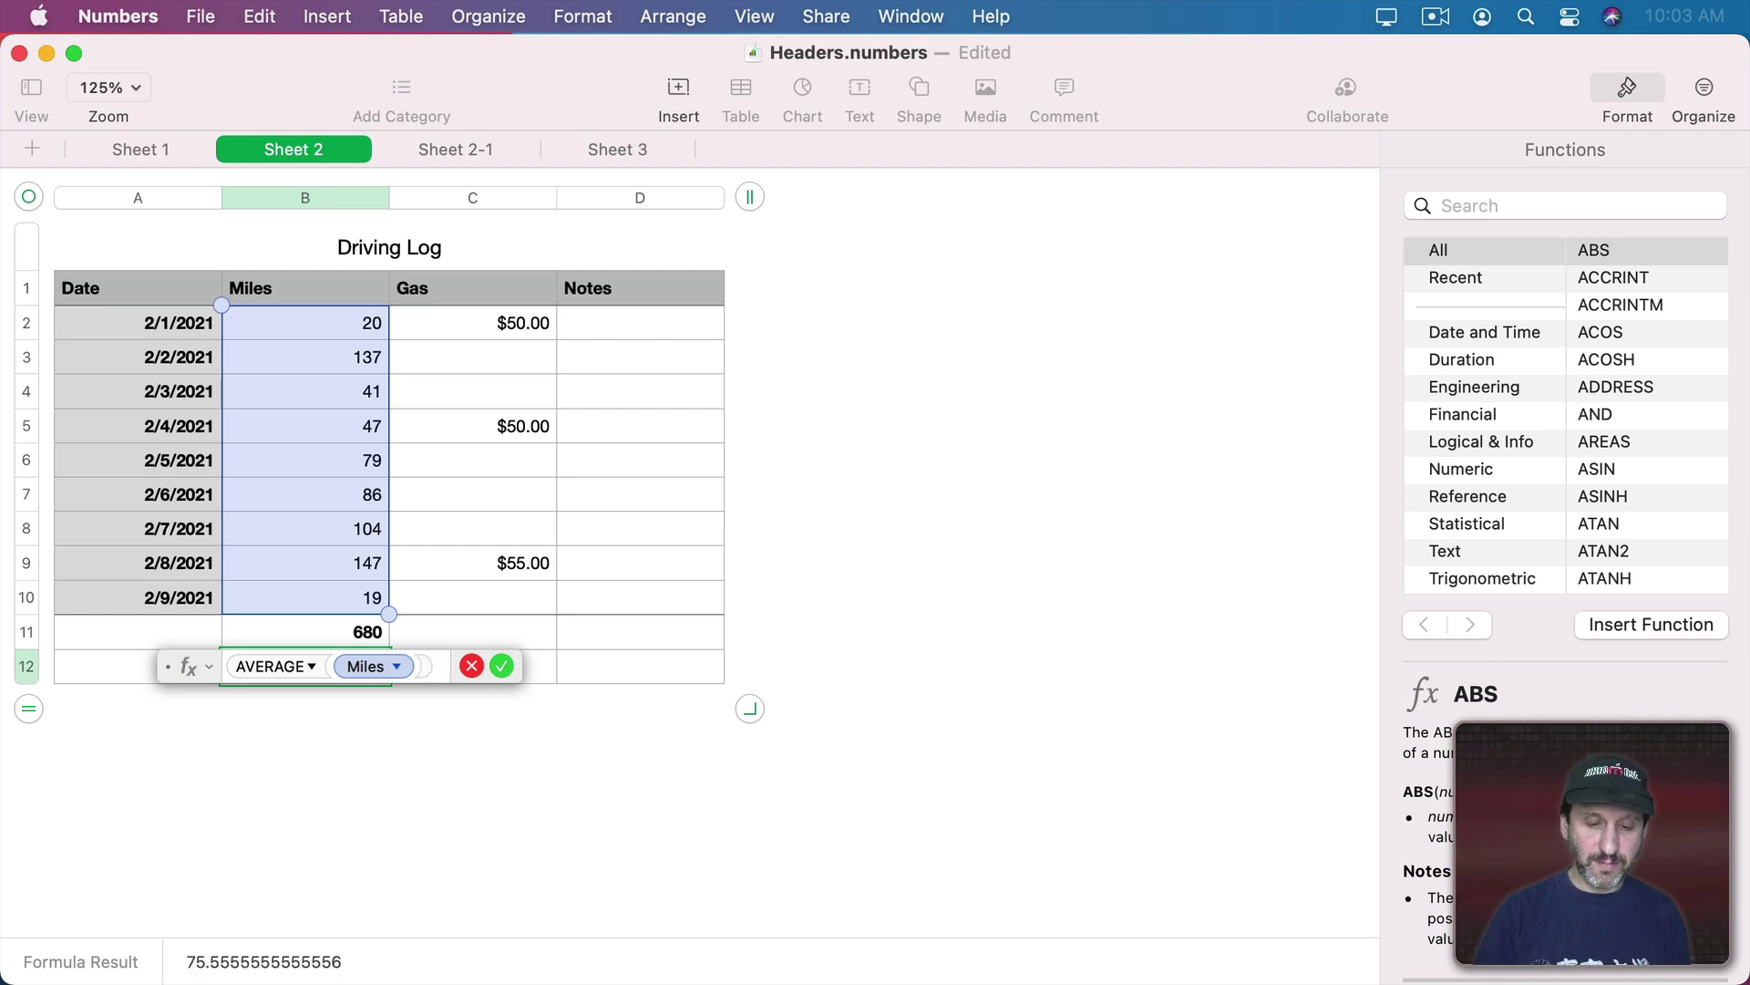
pyautogui.press('Return')
pyautogui.click(113, 634)
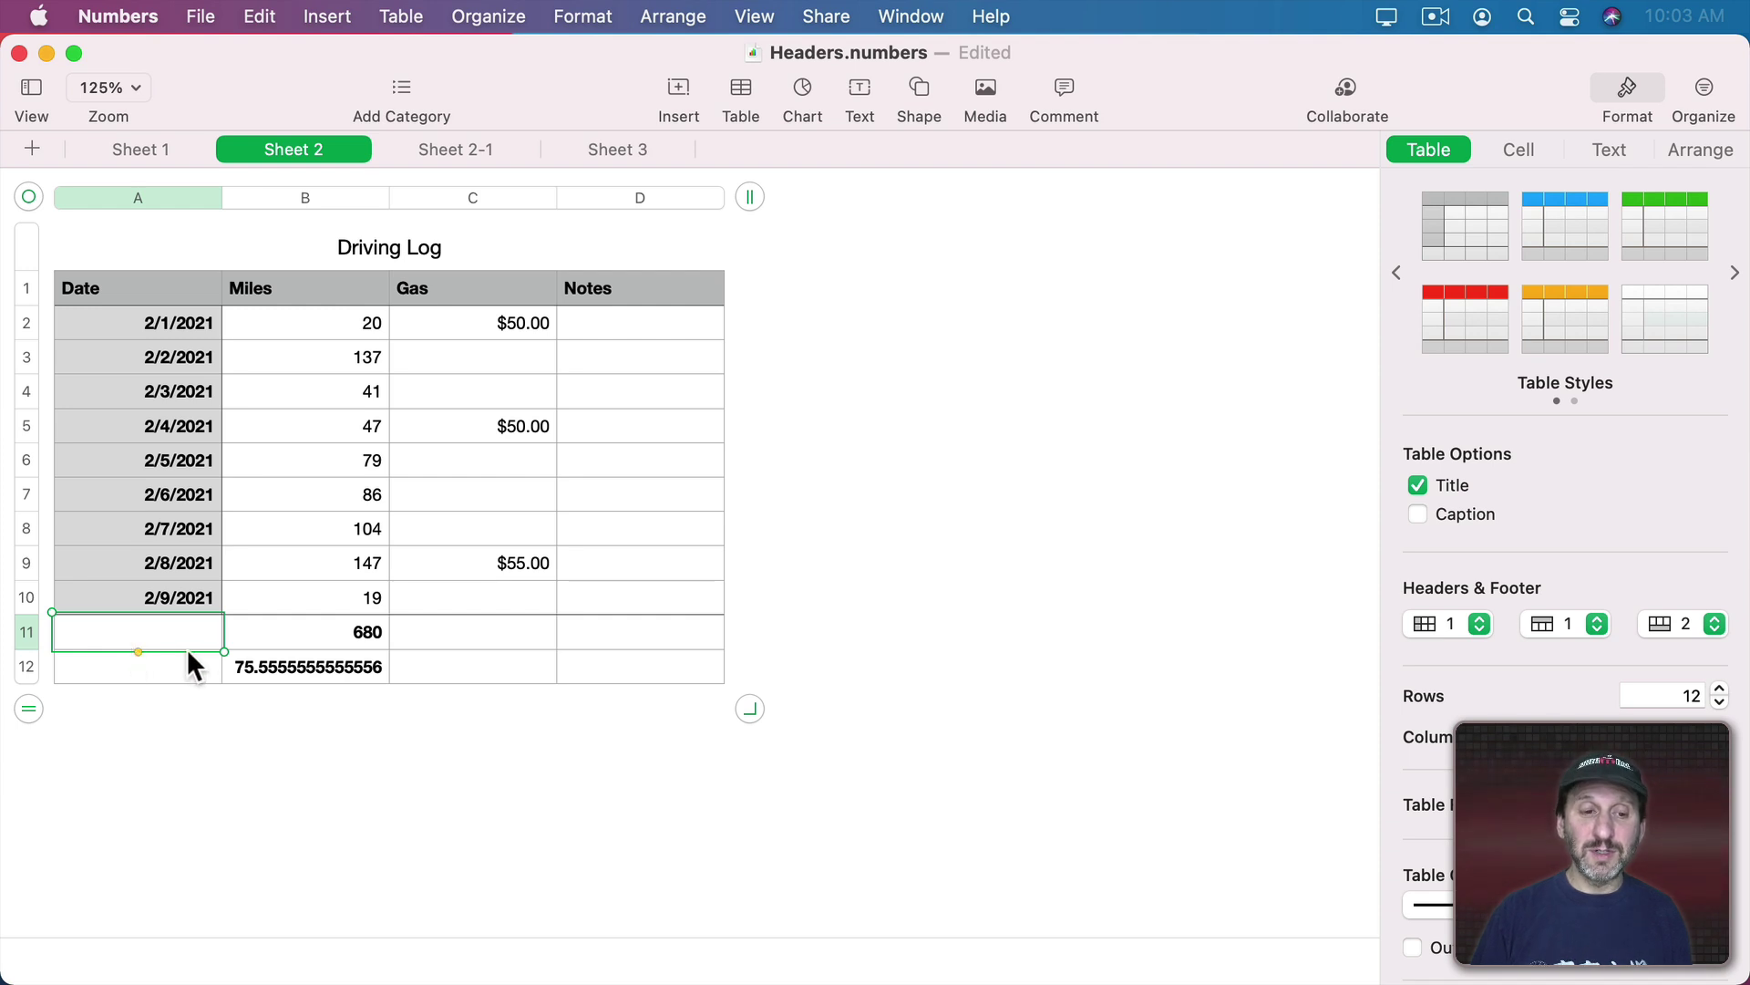
# Label footer cell A11 'Sum' and type 'Avg' in A12.
pyautogui.write('Sum')
pyautogui.press('Return')
pyautogui.write('Avg')
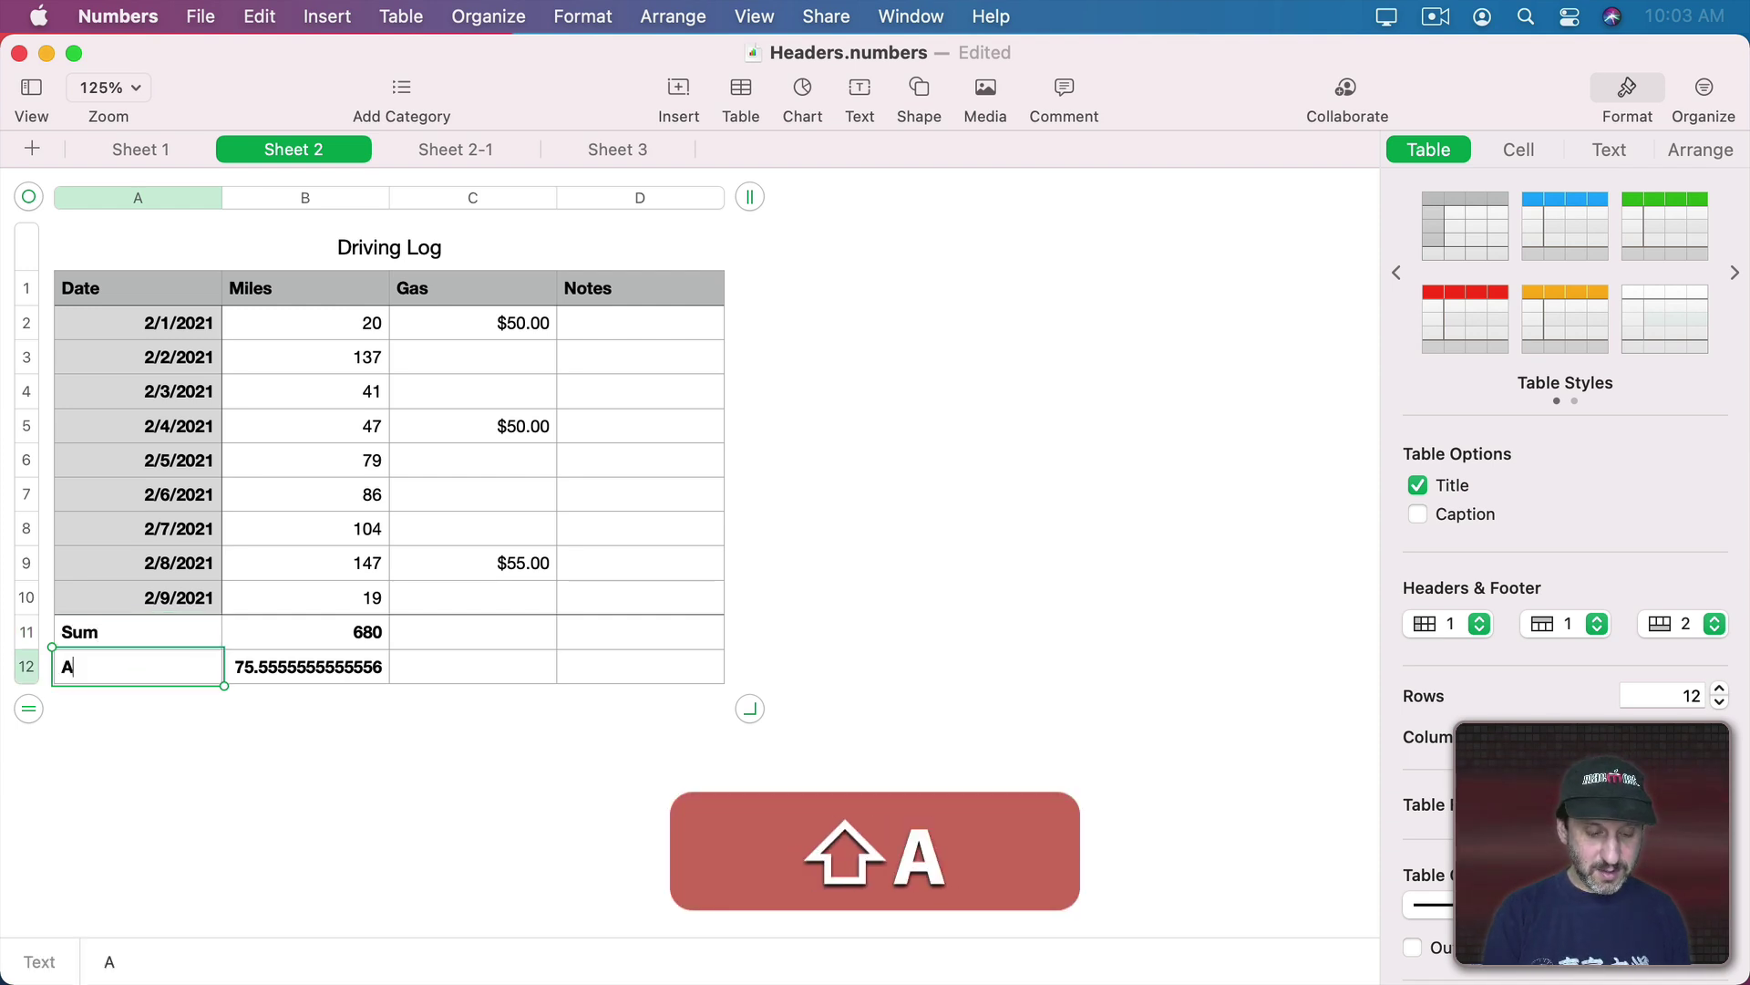